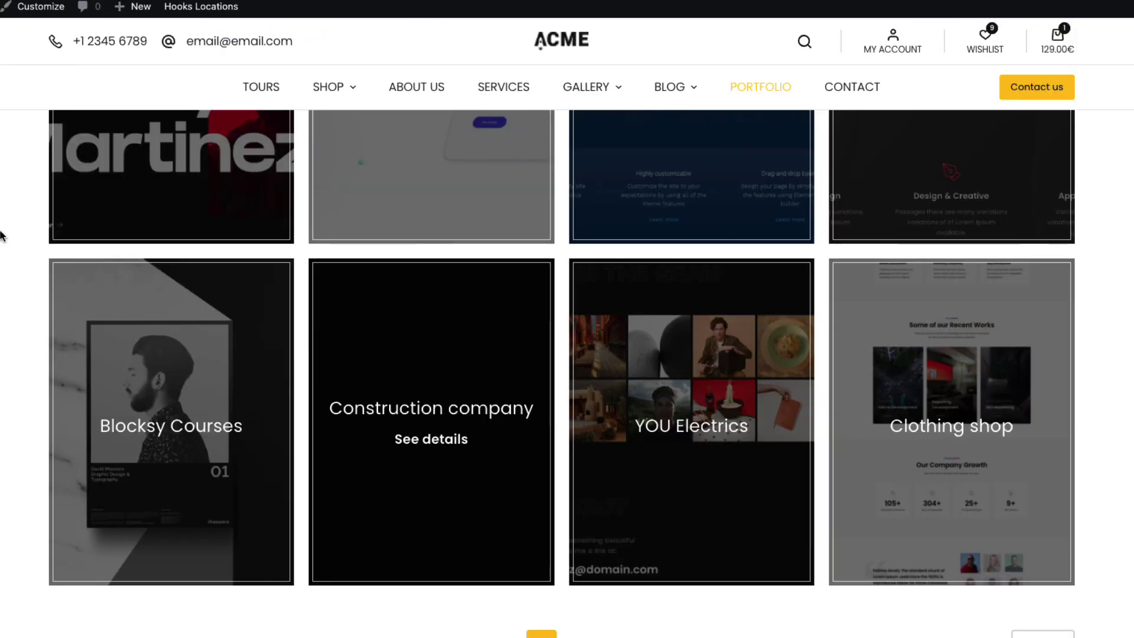
- Examine the project cards on the portfolio archive page and the post listing on the blog page
{"action": "scroll", "coordinate": [3, 238], "scroll_direction": "up", "scroll_amount": 8}
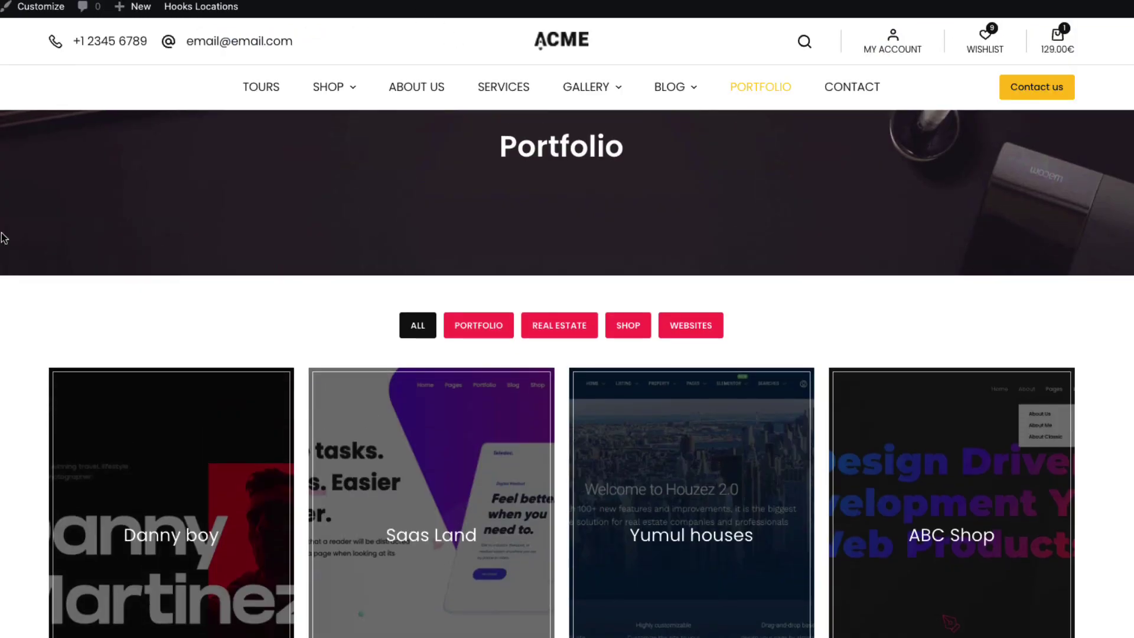
{"action": "scroll", "coordinate": [3, 237], "scroll_direction": "down", "scroll_amount": 3}
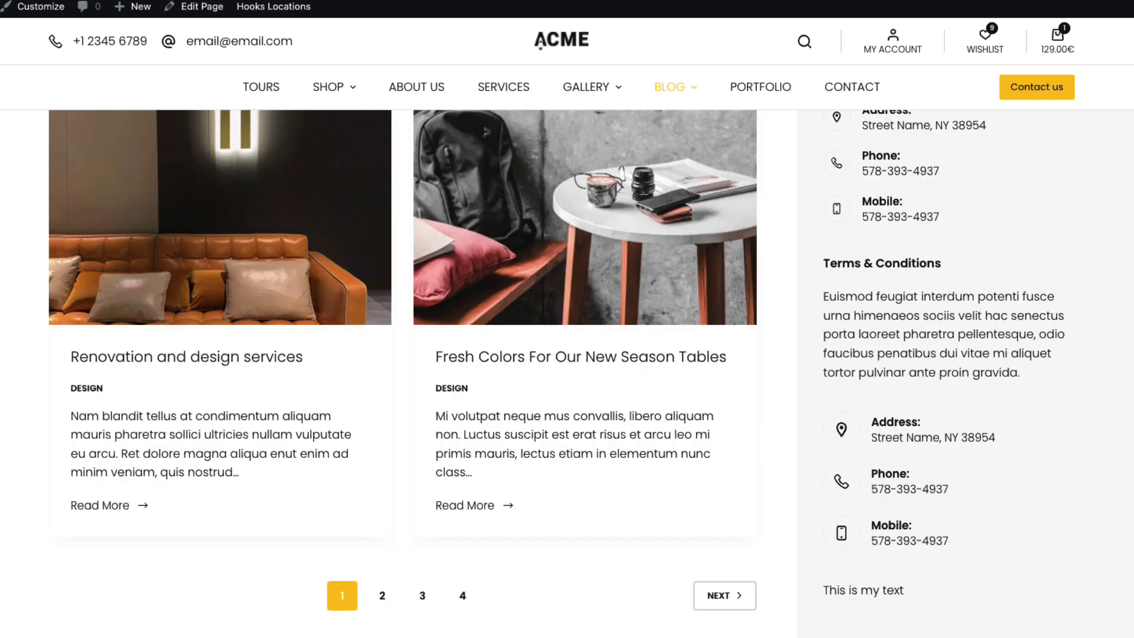
{"action": "scroll", "coordinate": [531, 372], "scroll_direction": "up", "scroll_amount": 2}
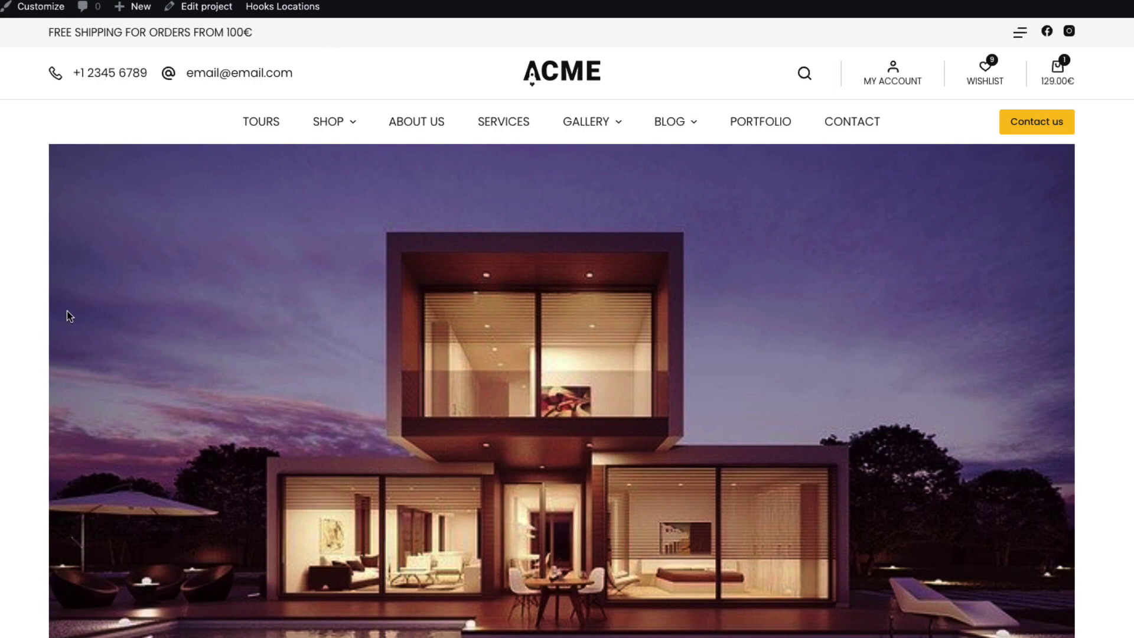
- Examine the Construction company project page, from its featured image and project details to the related projects
{"action": "scroll", "coordinate": [67, 311], "scroll_direction": "down", "scroll_amount": 1}
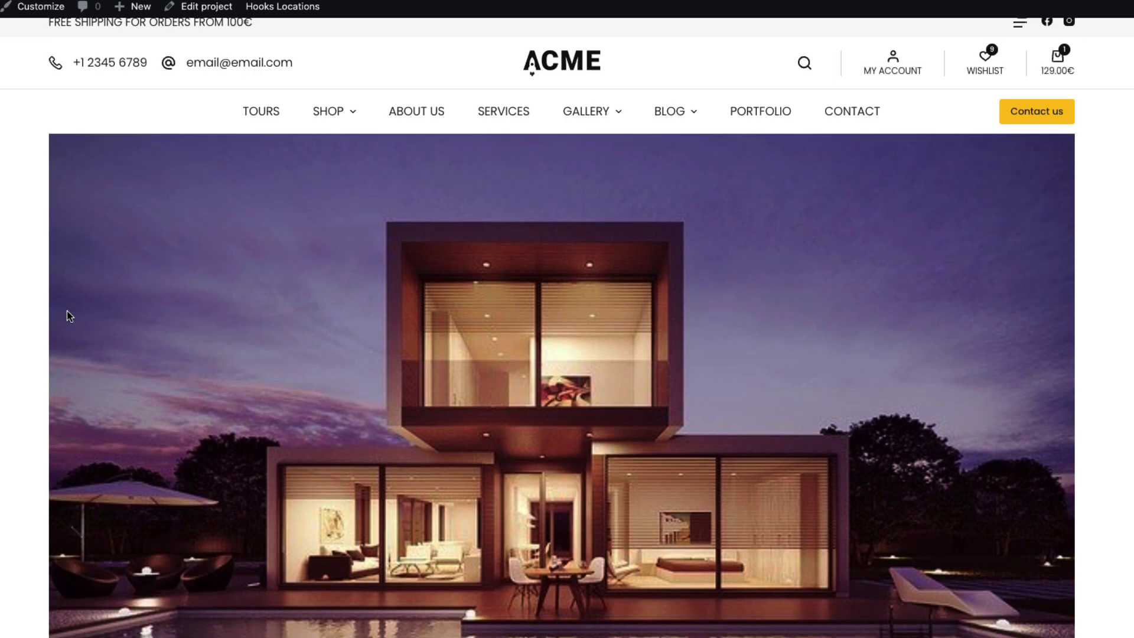
{"action": "scroll", "coordinate": [68, 312], "scroll_direction": "down", "scroll_amount": 3}
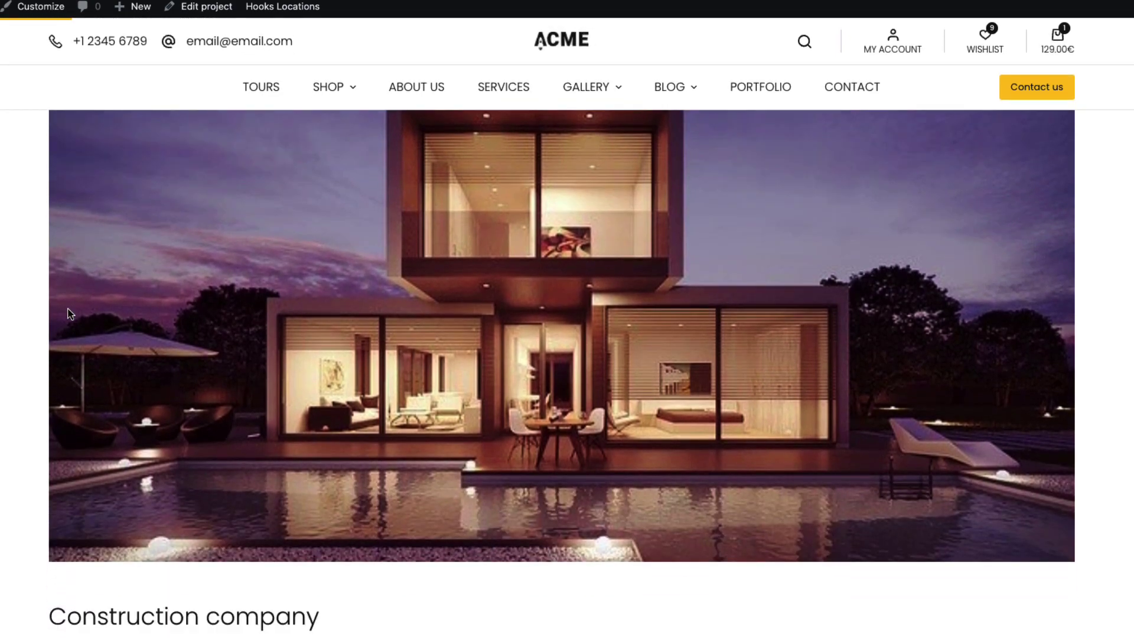
{"action": "scroll", "coordinate": [70, 312], "scroll_direction": "down", "scroll_amount": 5}
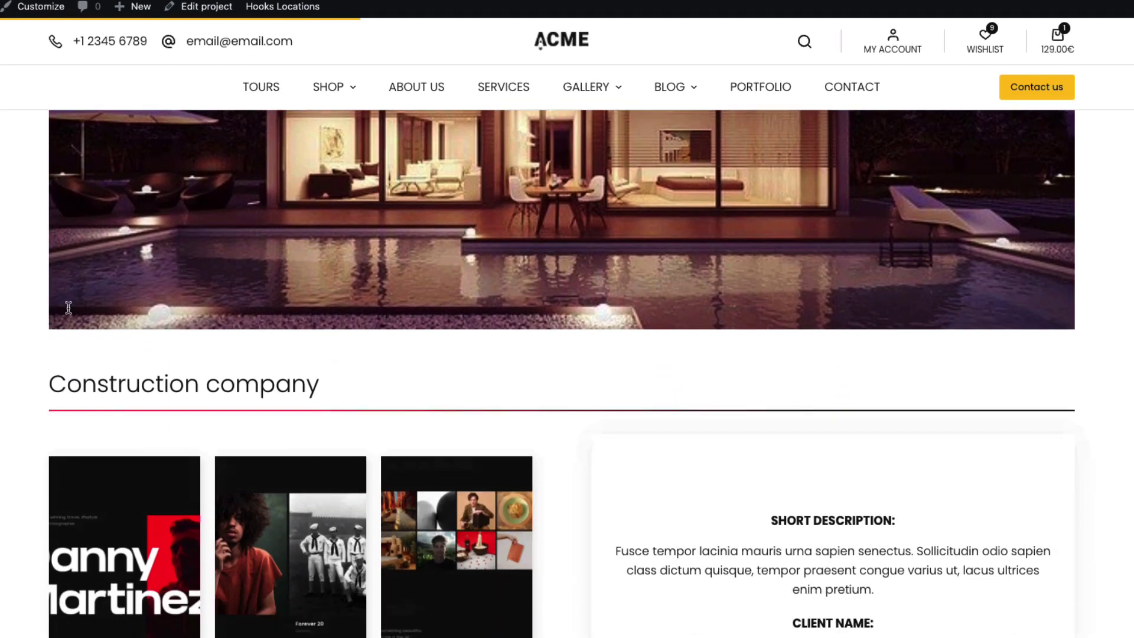
{"action": "scroll", "coordinate": [343, 270], "scroll_direction": "up", "scroll_amount": 2}
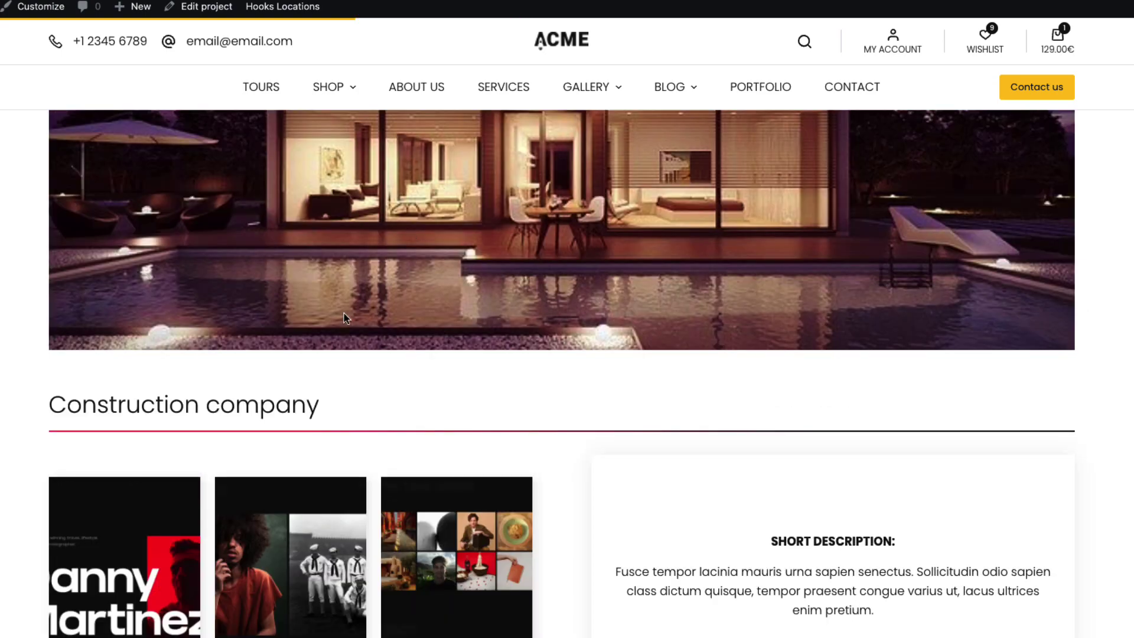
{"action": "scroll", "coordinate": [326, 401], "scroll_direction": "down", "scroll_amount": 4}
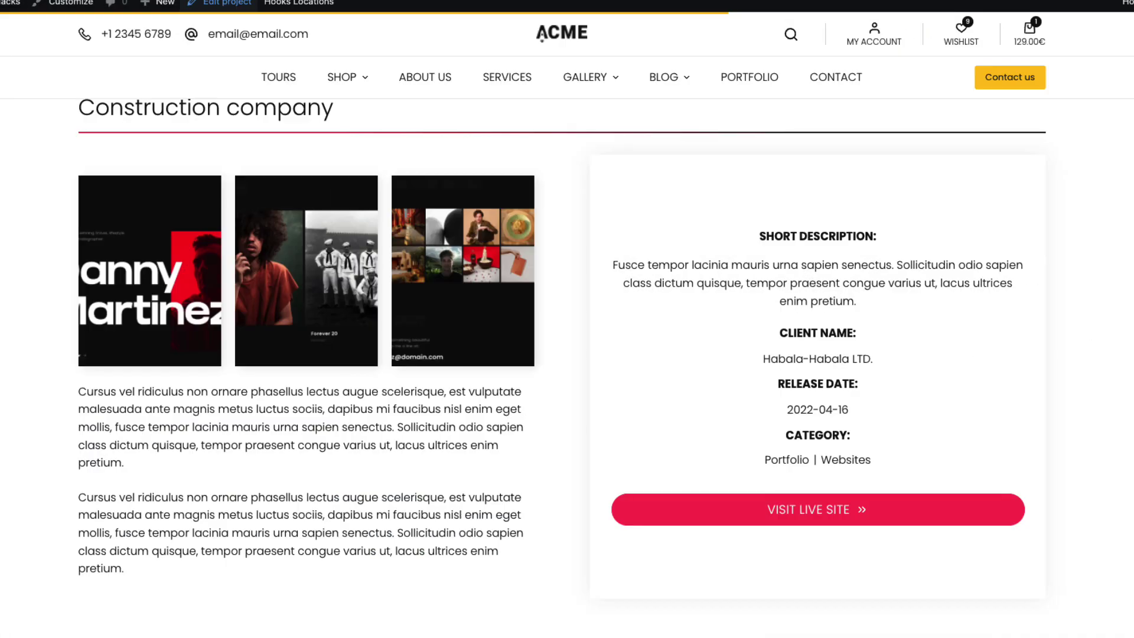
{"action": "scroll", "coordinate": [711, 301], "scroll_direction": "down", "scroll_amount": 7}
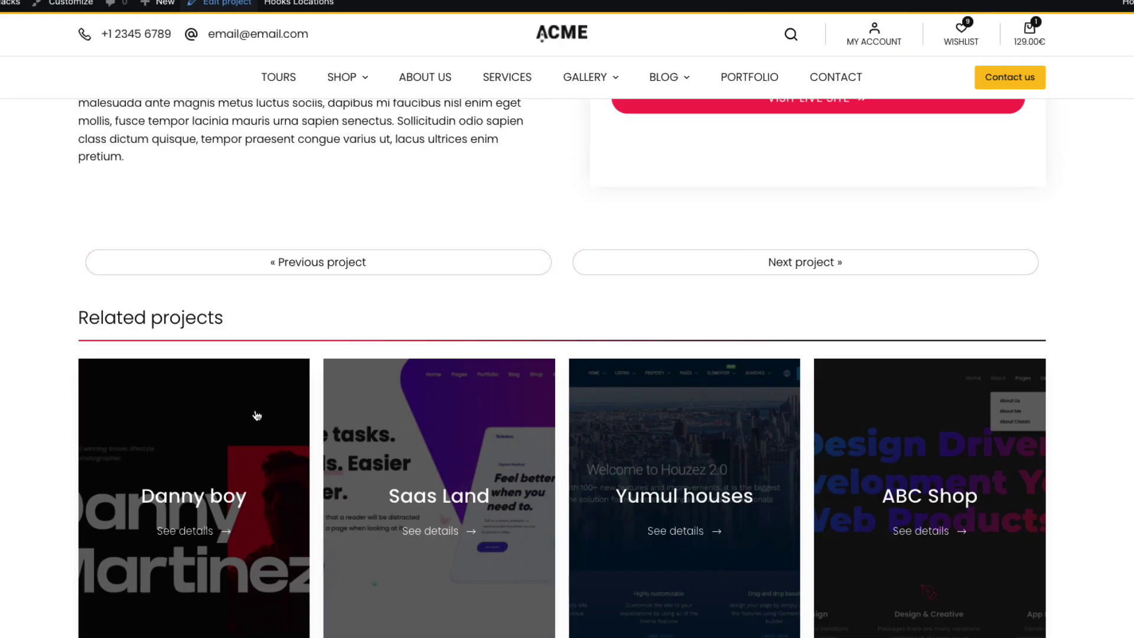
{"action": "scroll", "coordinate": [257, 414], "scroll_direction": "down", "scroll_amount": 3}
{"action": "scroll", "coordinate": [63, 362], "scroll_direction": "up", "scroll_amount": 8}
{"action": "scroll", "coordinate": [62, 361], "scroll_direction": "up", "scroll_amount": 5}
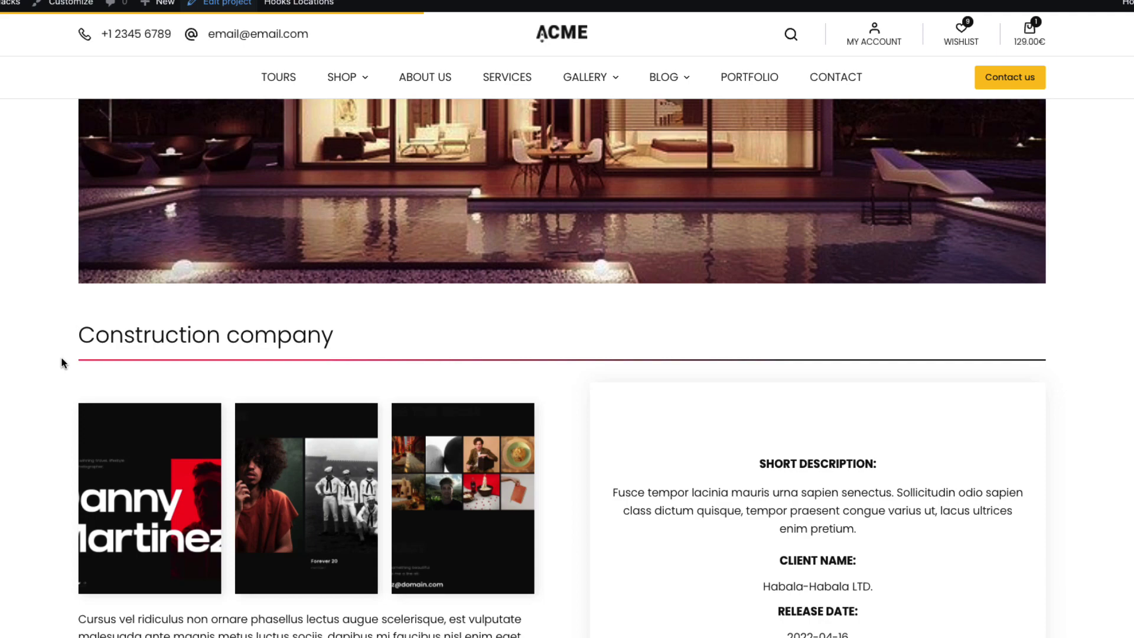
{"action": "scroll", "coordinate": [63, 363], "scroll_direction": "up", "scroll_amount": 7}
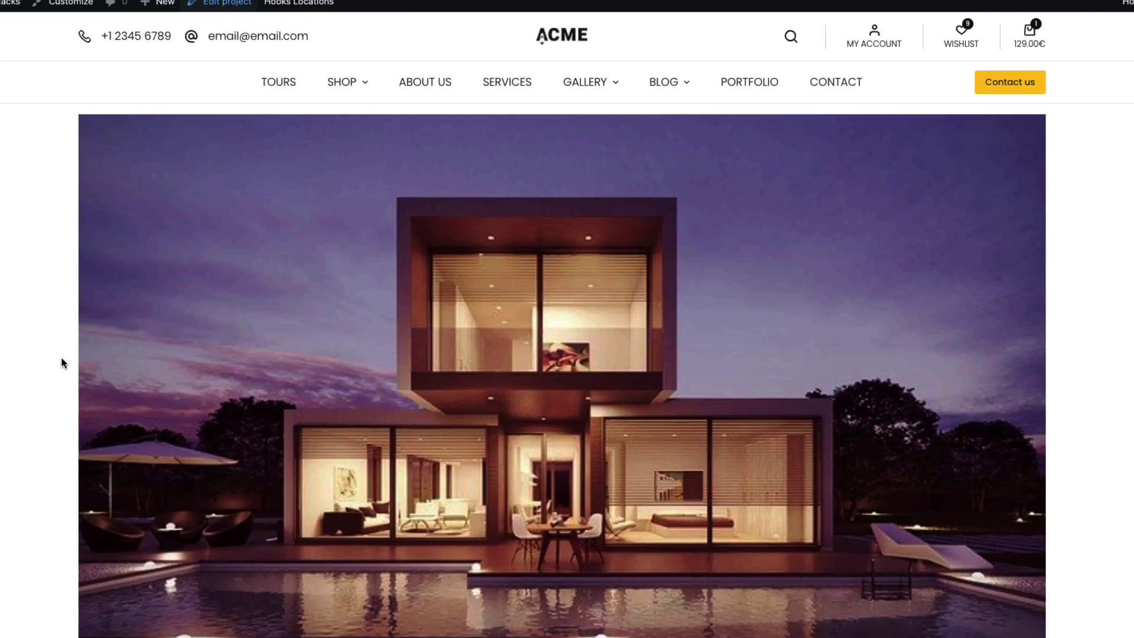
{"action": "scroll", "coordinate": [63, 362], "scroll_direction": "down", "scroll_amount": 3}
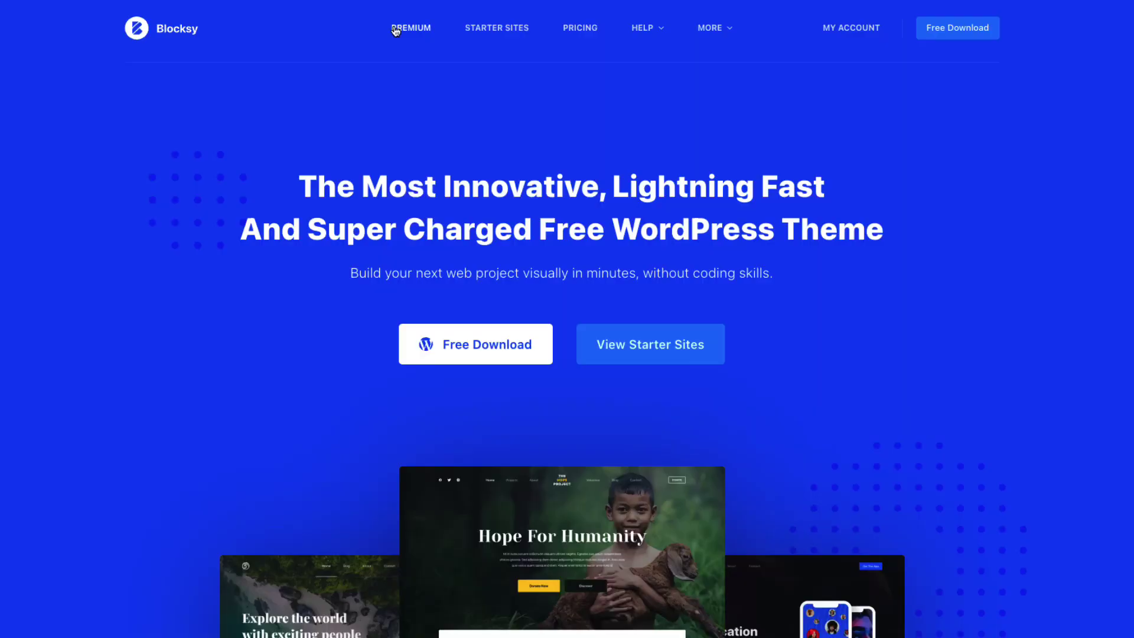
- Open the Blocksy website's Premium page and check the Blocksy Companion (Premium) entry among the site's installed plugins
{"action": "left_click", "coordinate": [395, 31]}
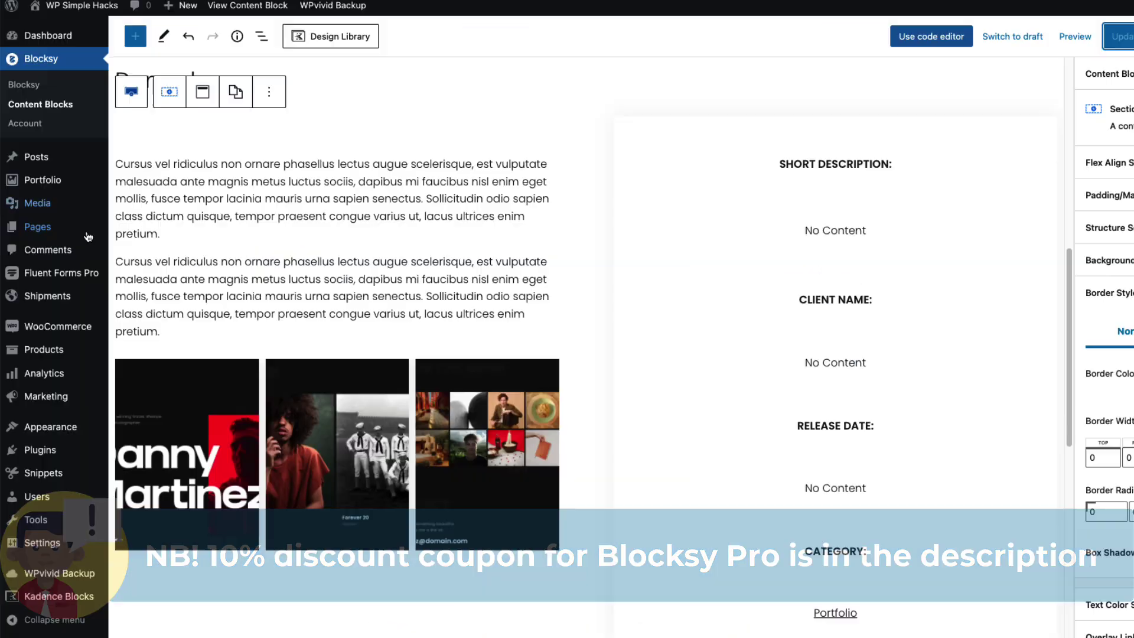
{"action": "mouse_move", "coordinate": [46, 461]}
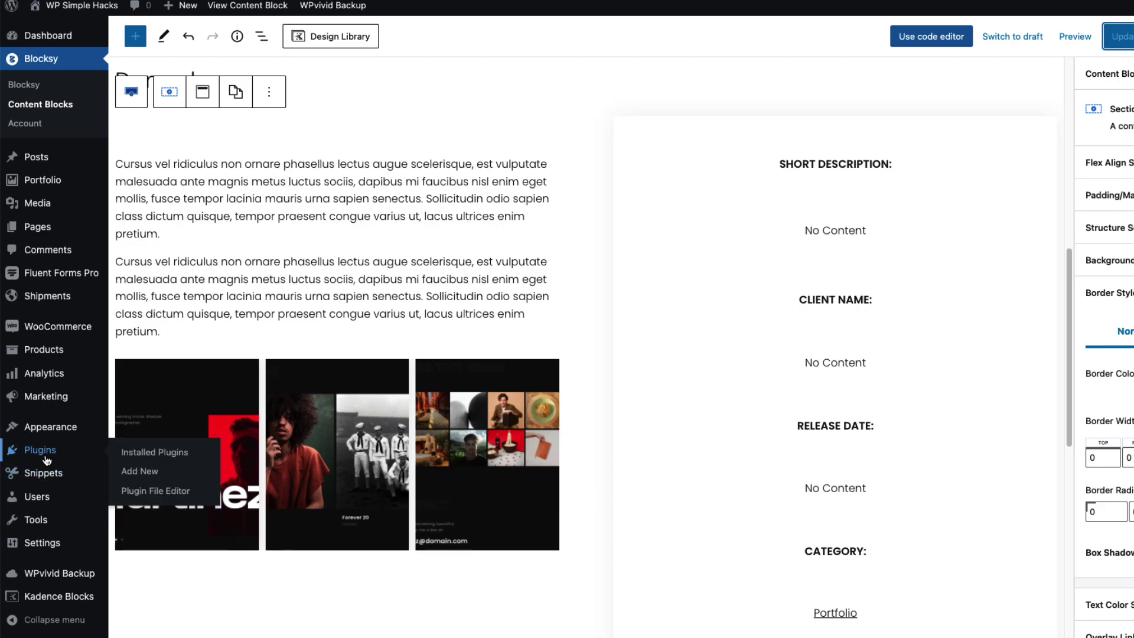
{"action": "left_click", "coordinate": [165, 459]}
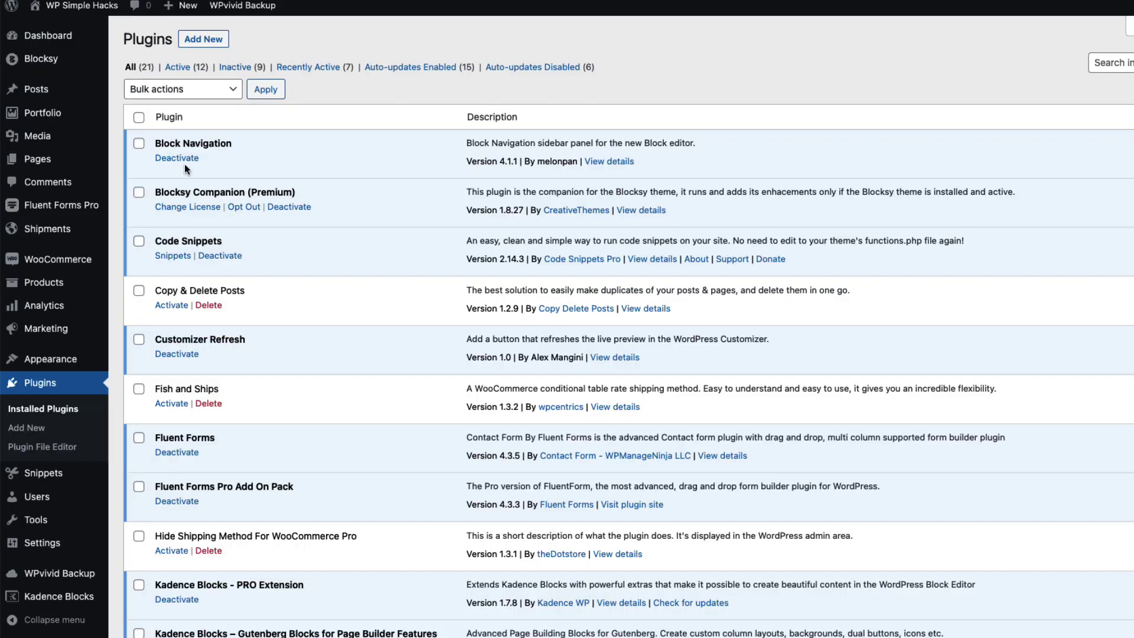
{"action": "left_click_drag", "start_coordinate": [295, 192], "coordinate": [156, 197]}
{"action": "left_click", "coordinate": [804, 73]}
- Open the Blocksy content blocks list and disable the Archive template test and Single post test blocks
{"action": "mouse_move", "coordinate": [30, 64]}
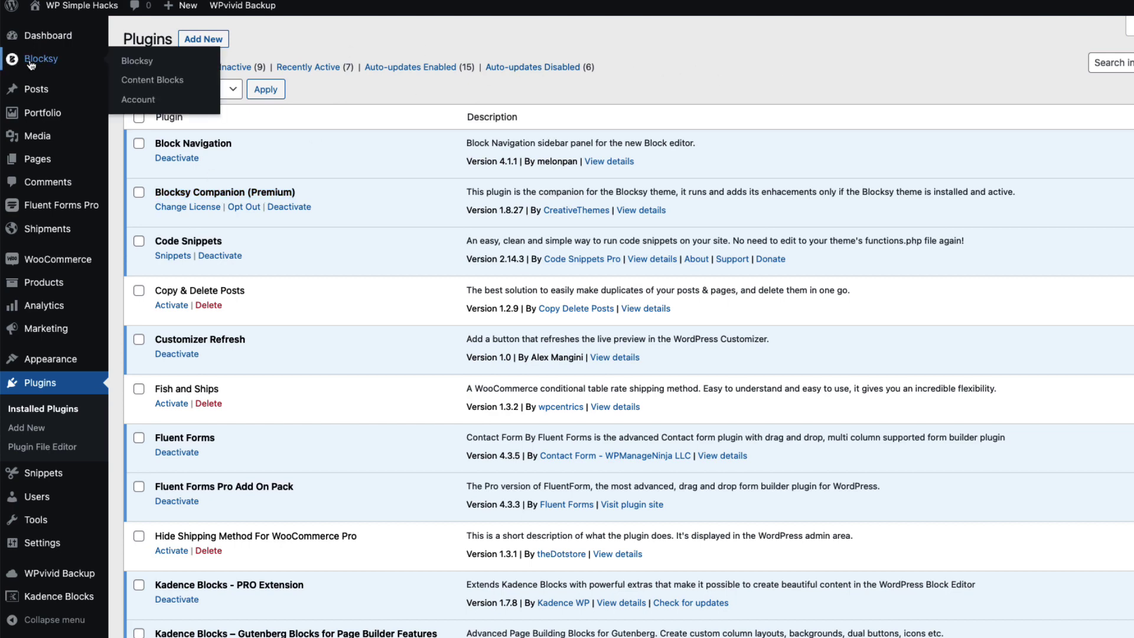
{"action": "left_click", "coordinate": [155, 80]}
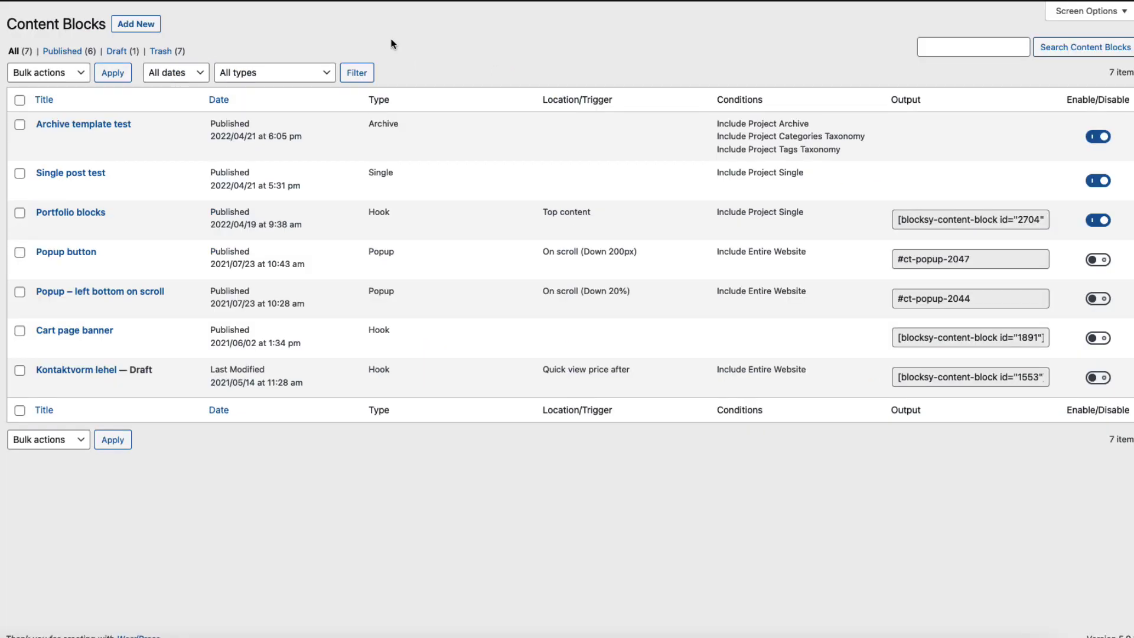
{"action": "left_click", "coordinate": [1098, 136]}
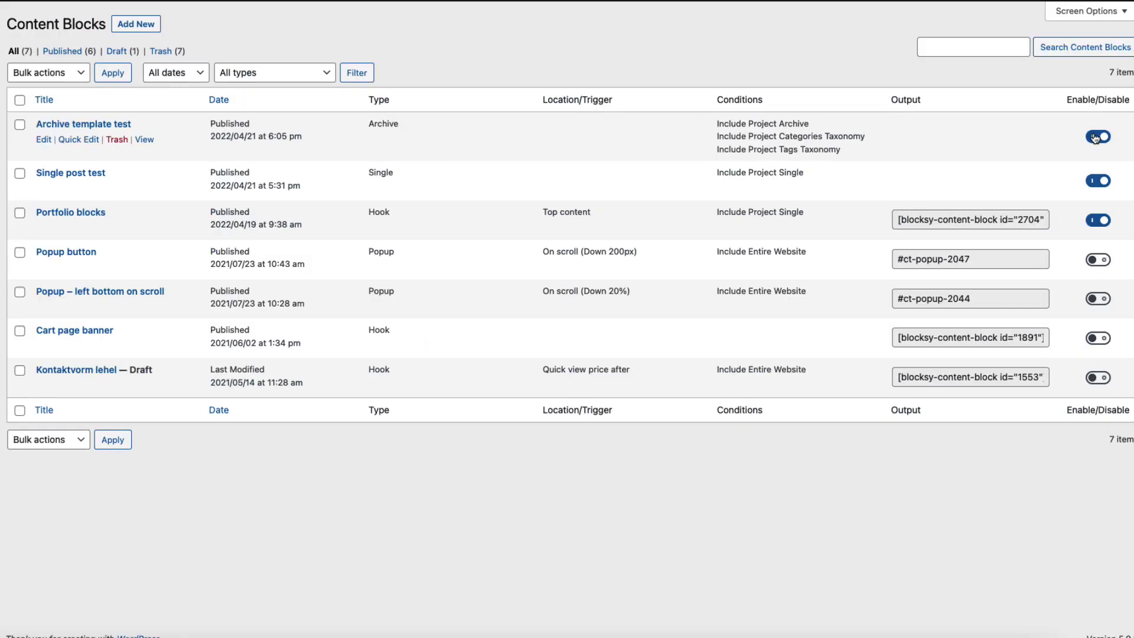
{"action": "left_click", "coordinate": [1097, 180]}
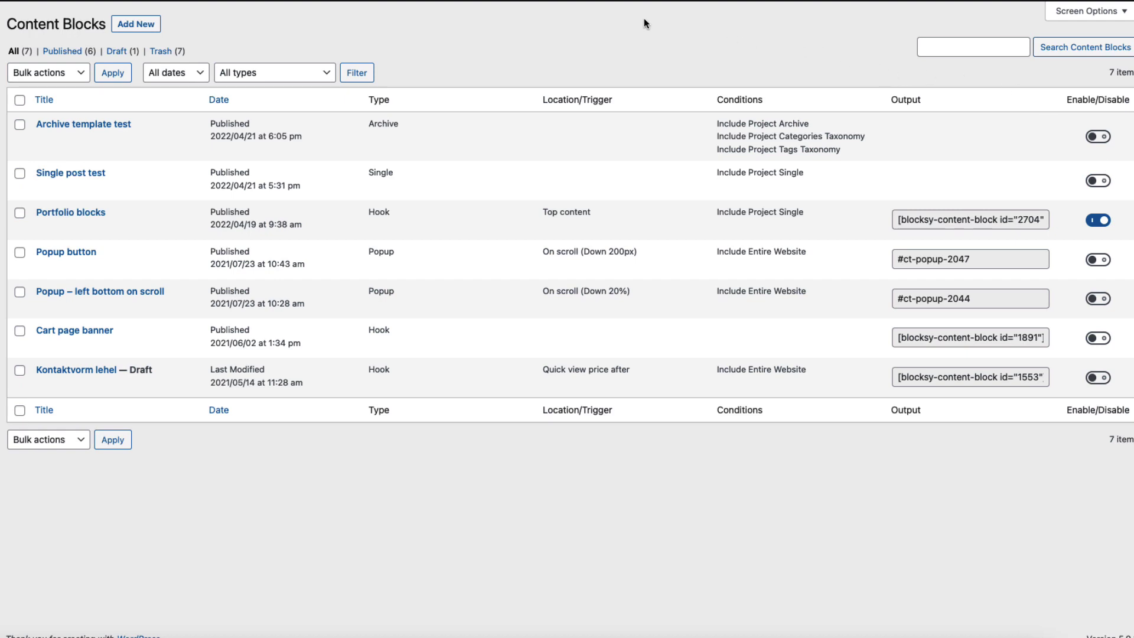
- Create a custom template content block named Portfolio archive with the Archive Template type
{"action": "left_click", "coordinate": [144, 23]}
{"action": "left_click", "coordinate": [476, 372]}
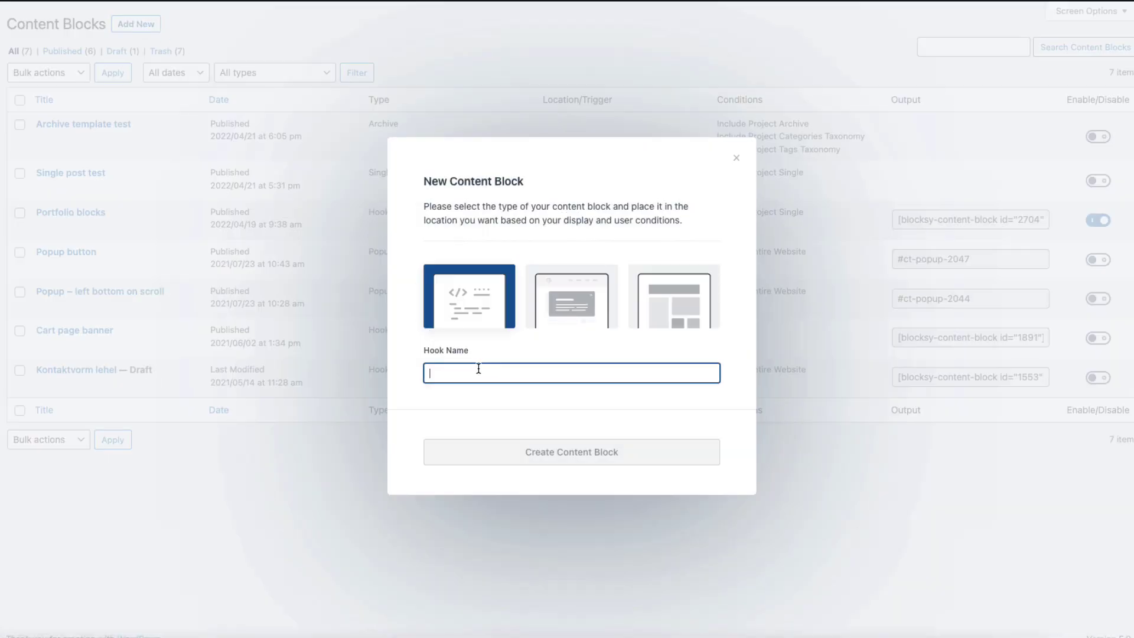
{"action": "type", "text": "Portfolio"}
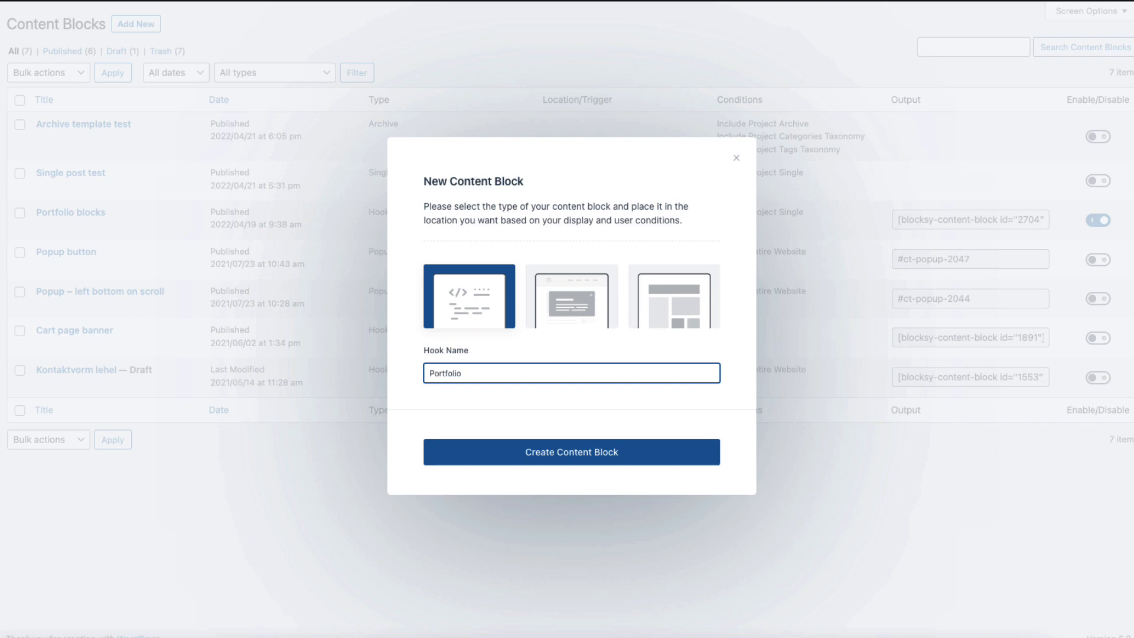
{"action": "type", "text": " archive"}
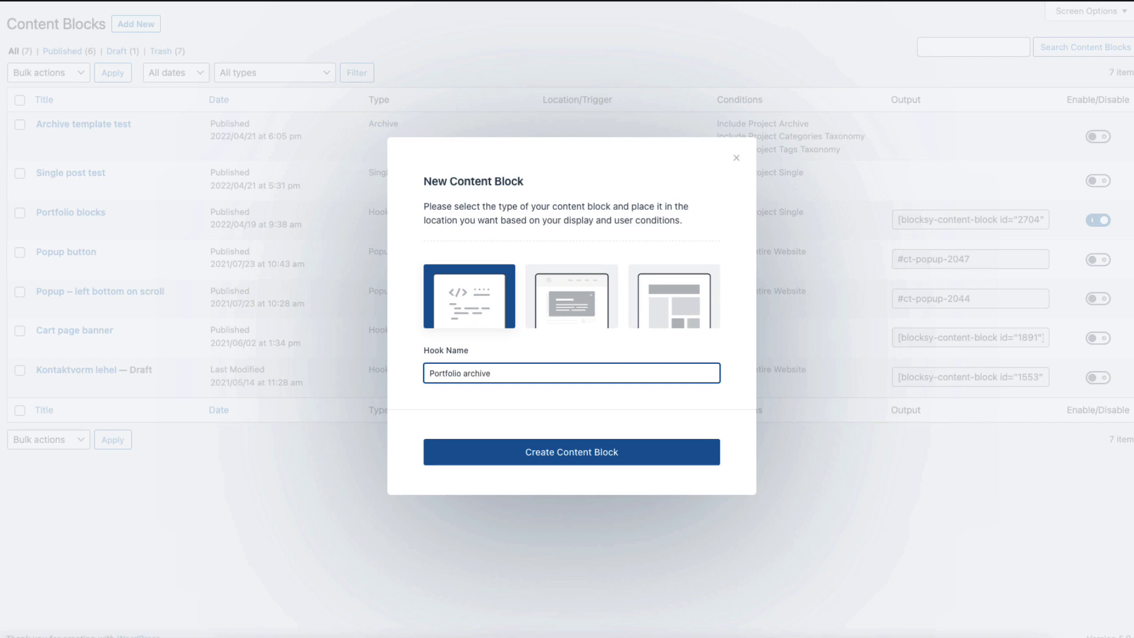
{"action": "left_click", "coordinate": [670, 294]}
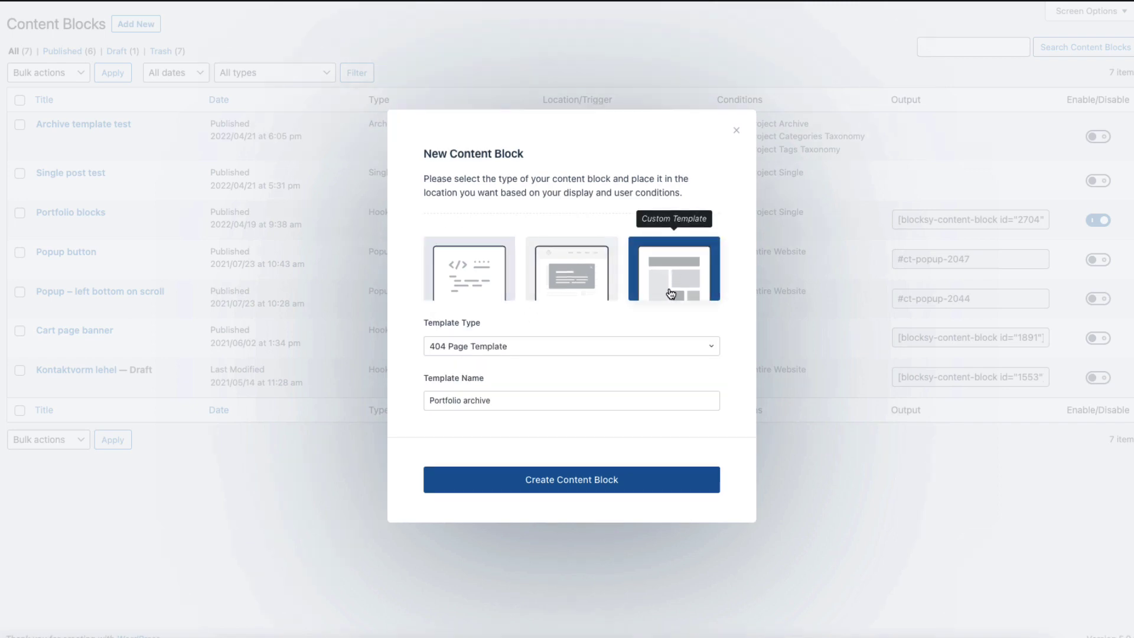
{"action": "left_click", "coordinate": [497, 349]}
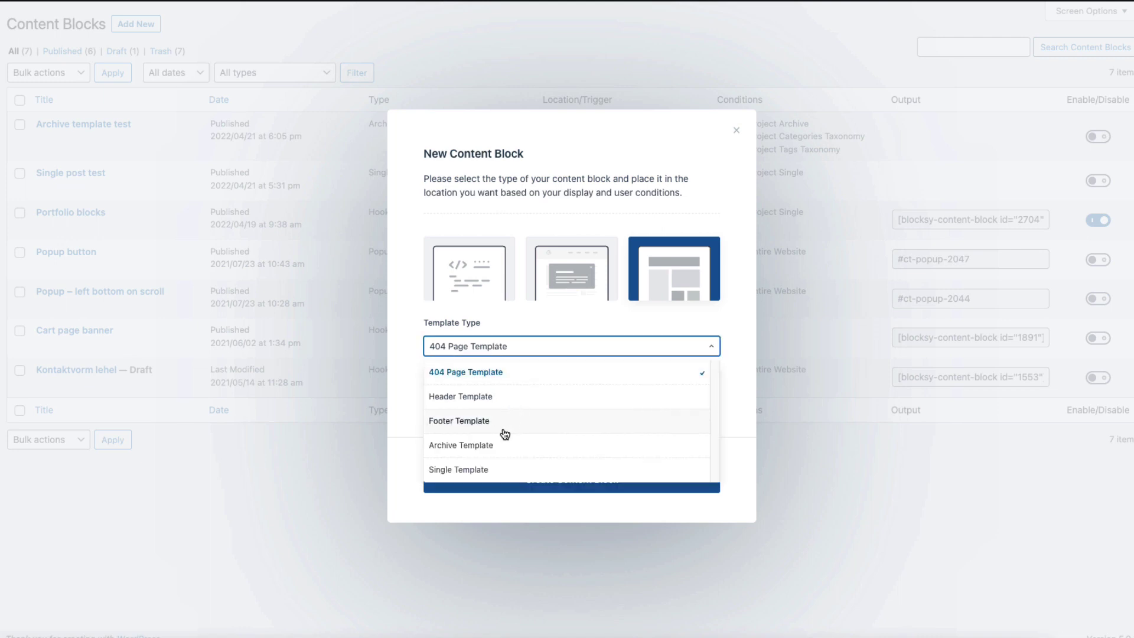
{"action": "left_click", "coordinate": [482, 444]}
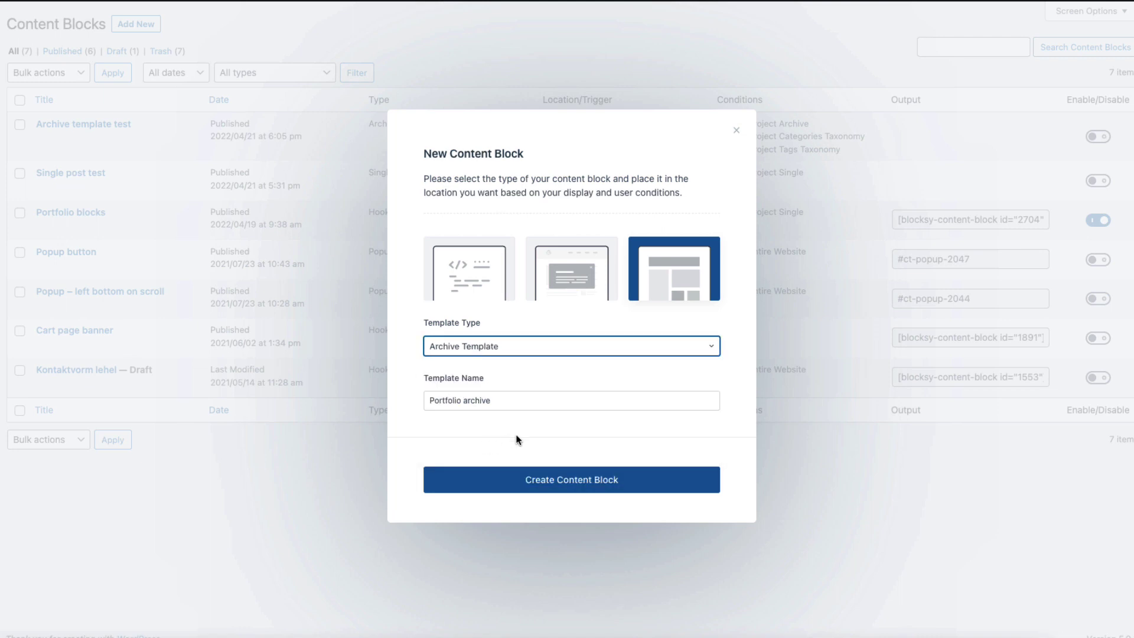
{"action": "left_click", "coordinate": [562, 484]}
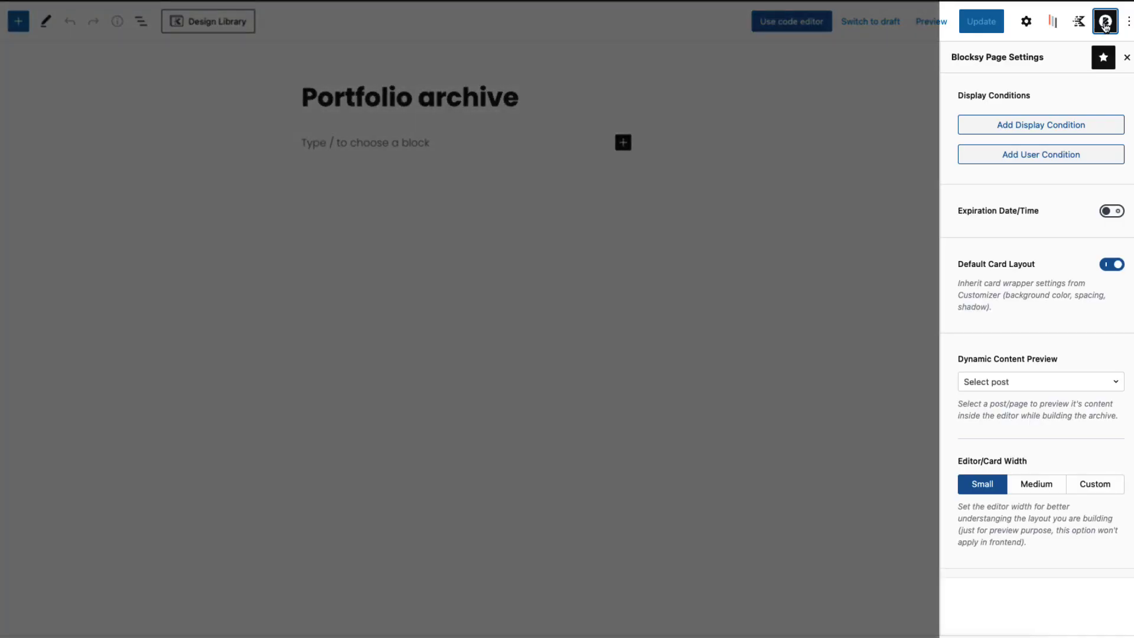
- Add a display condition to the template that includes Project Archive
{"action": "left_click", "coordinate": [1021, 127]}
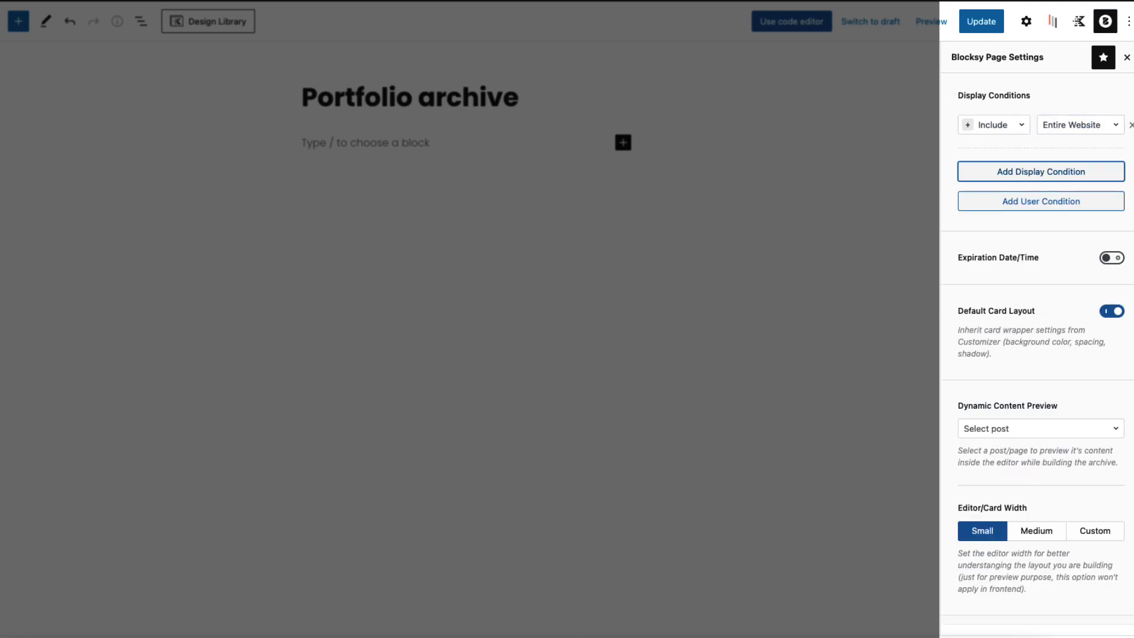
{"action": "left_click", "coordinate": [1088, 125]}
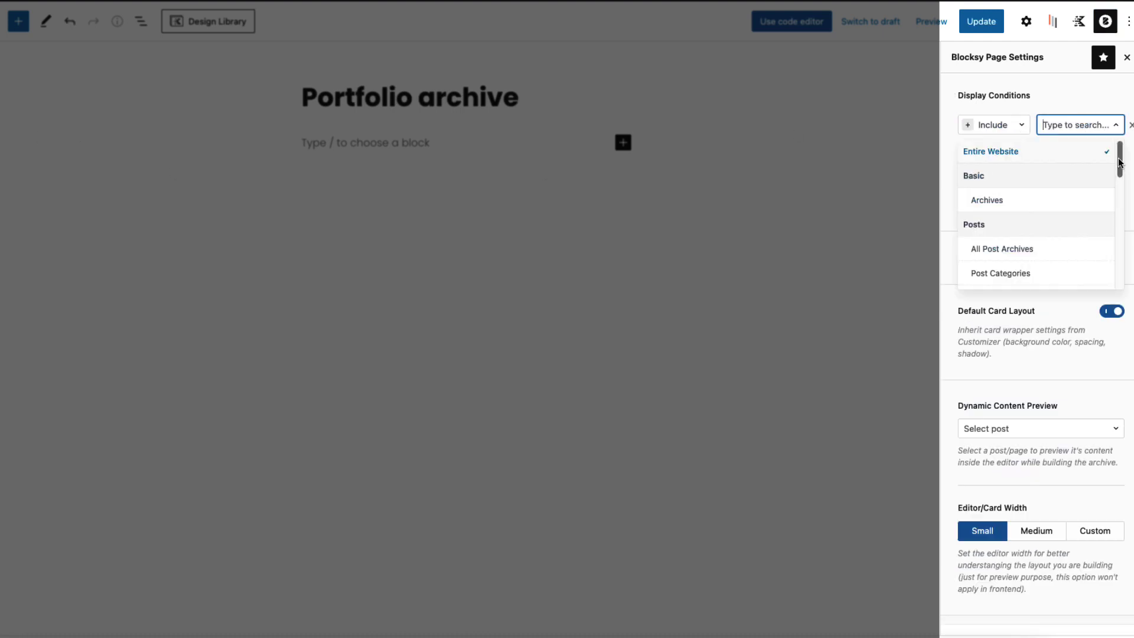
{"action": "mouse_move", "coordinate": [2, 180]}
{"action": "left_click_drag", "start_coordinate": [1120, 159], "coordinate": [1110, 204]}
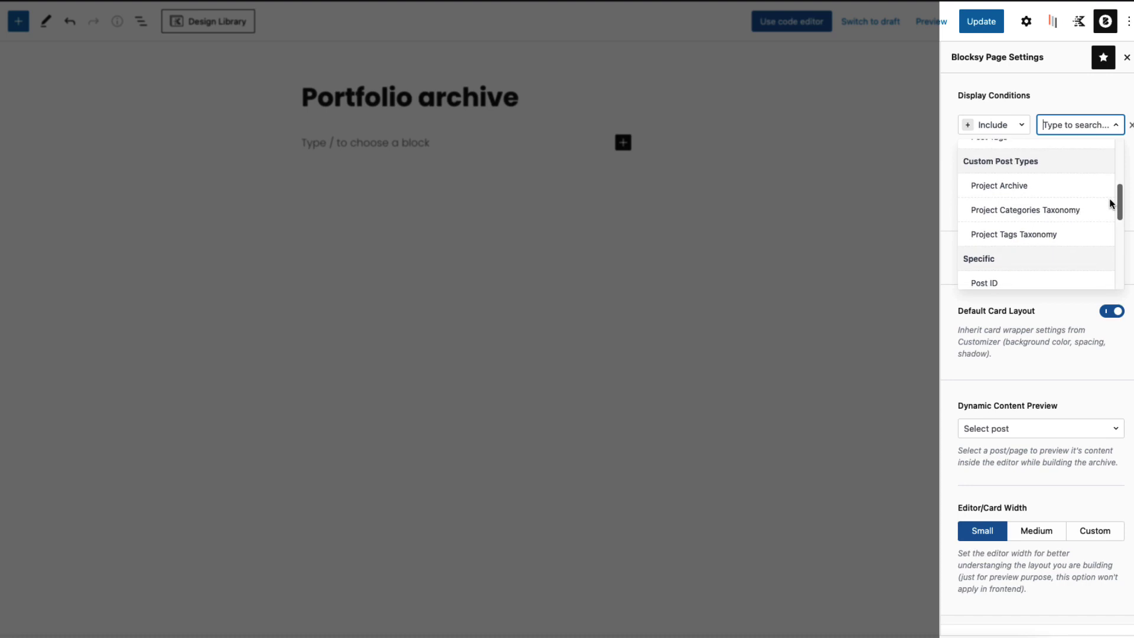
{"action": "left_click", "coordinate": [1005, 184]}
- Add two more display conditions that include Project Categories Taxonomy and Project Tags Taxonomy
{"action": "left_click", "coordinate": [1071, 169]}
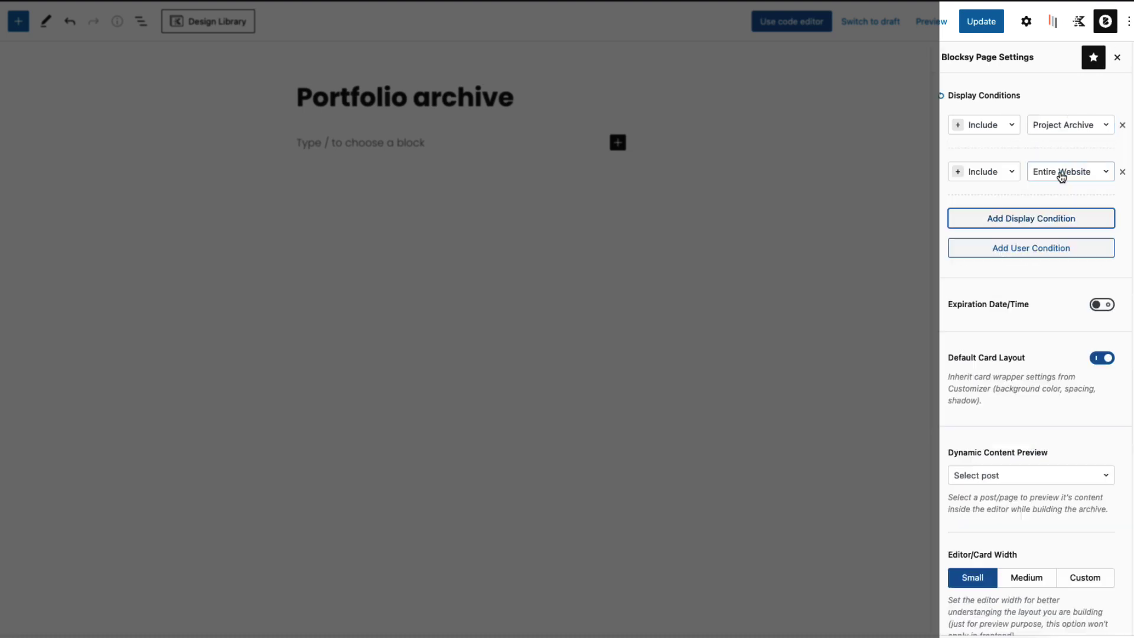
{"action": "left_click", "coordinate": [1088, 173]}
{"action": "scroll", "coordinate": [1099, 241], "scroll_direction": "down", "scroll_amount": 5}
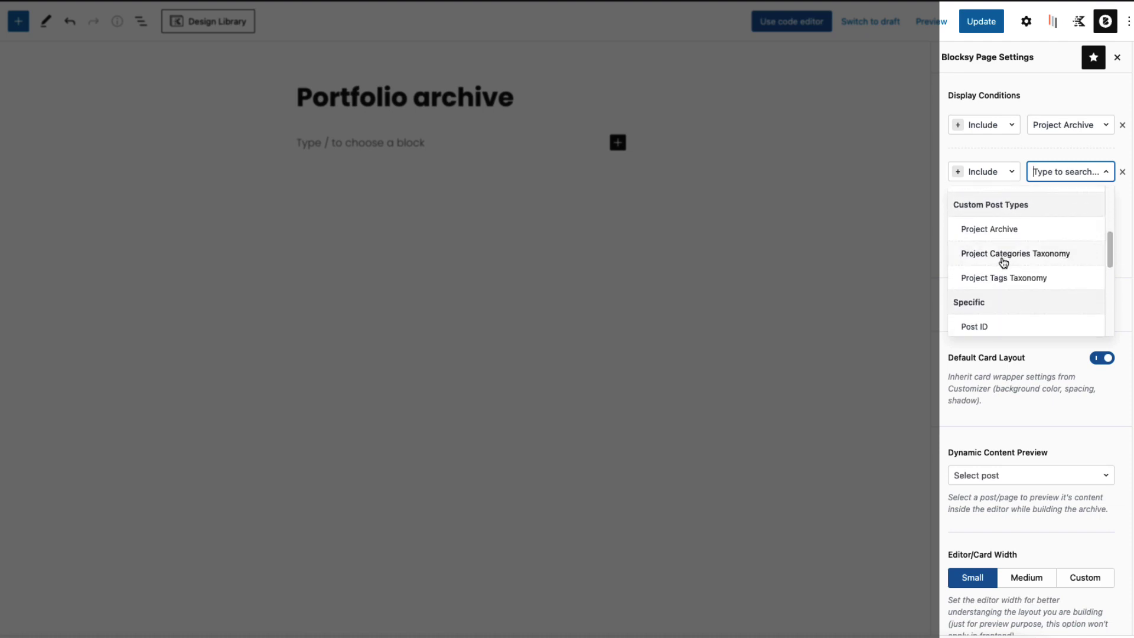
{"action": "left_click", "coordinate": [1001, 259]}
{"action": "left_click", "coordinate": [1000, 218]}
{"action": "left_click", "coordinate": [1098, 219]}
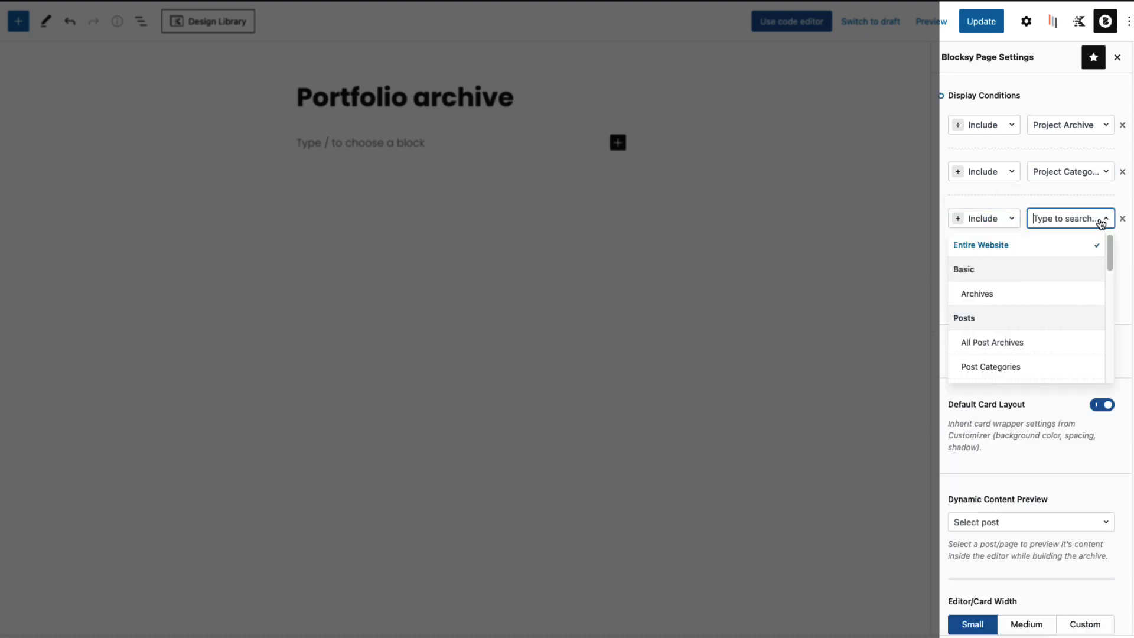
{"action": "left_click_drag", "start_coordinate": [1109, 251], "coordinate": [1101, 302]}
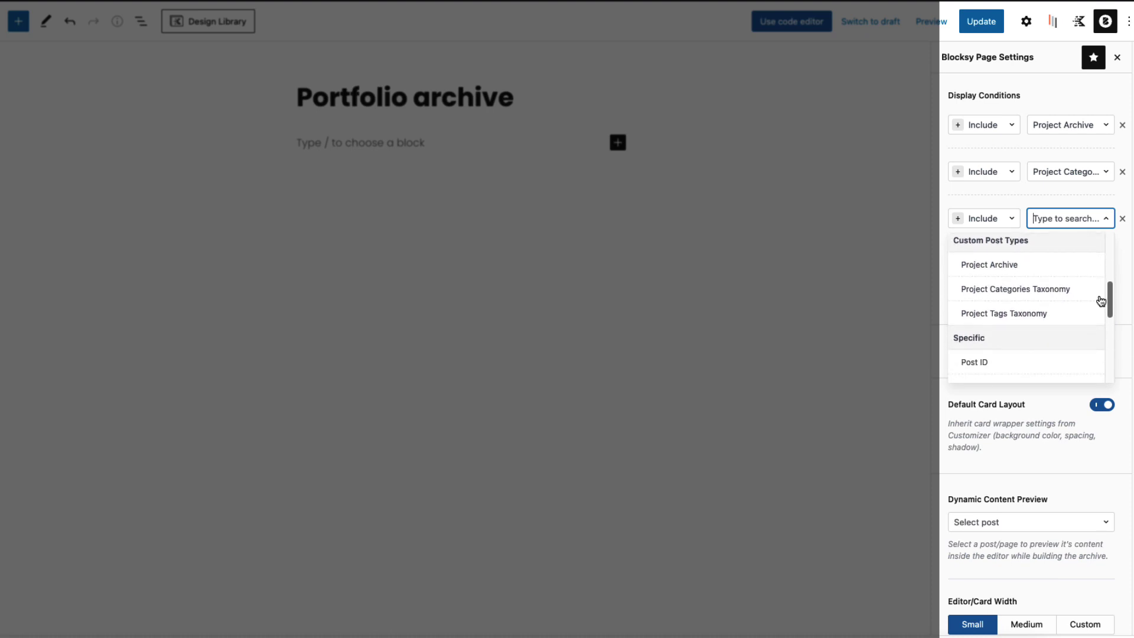
{"action": "left_click", "coordinate": [1015, 314]}
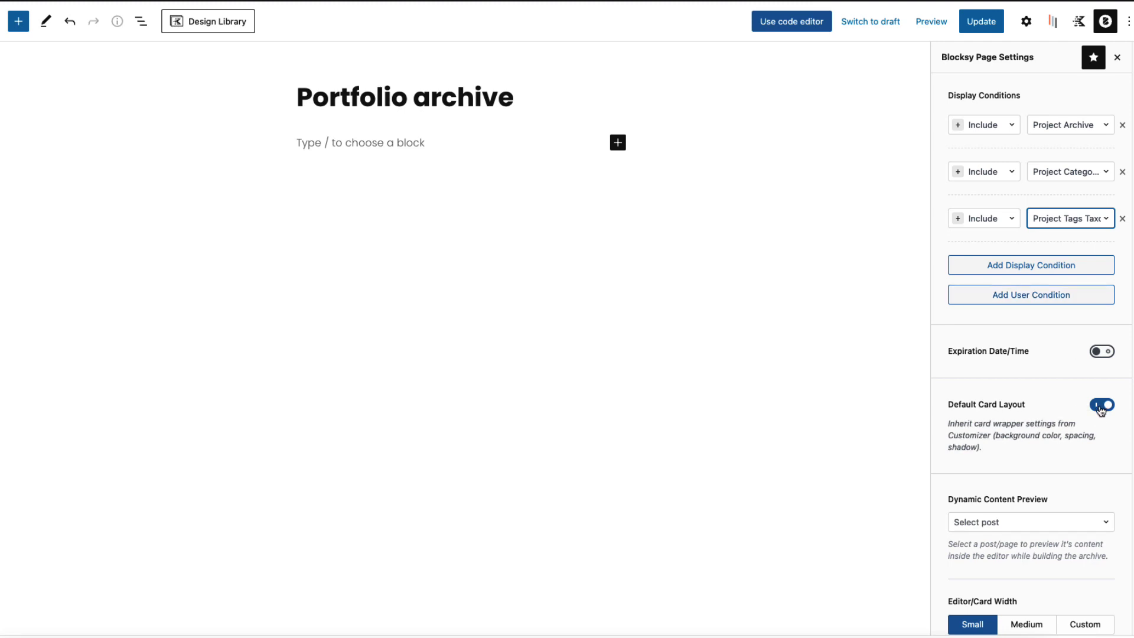
- Turn off the template's default card layout
{"action": "left_click", "coordinate": [1102, 406]}
{"action": "scroll", "coordinate": [1029, 421], "scroll_direction": "down", "scroll_amount": 3}
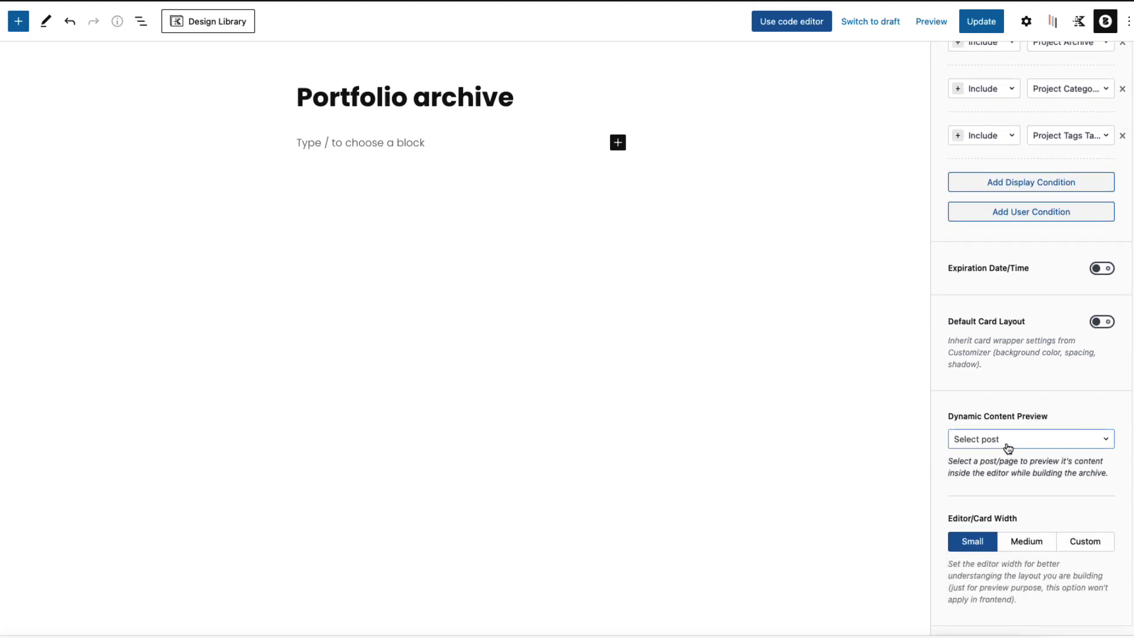
- Set the template's dynamic content preview to the Danny boy project
{"action": "left_click", "coordinate": [1008, 439]}
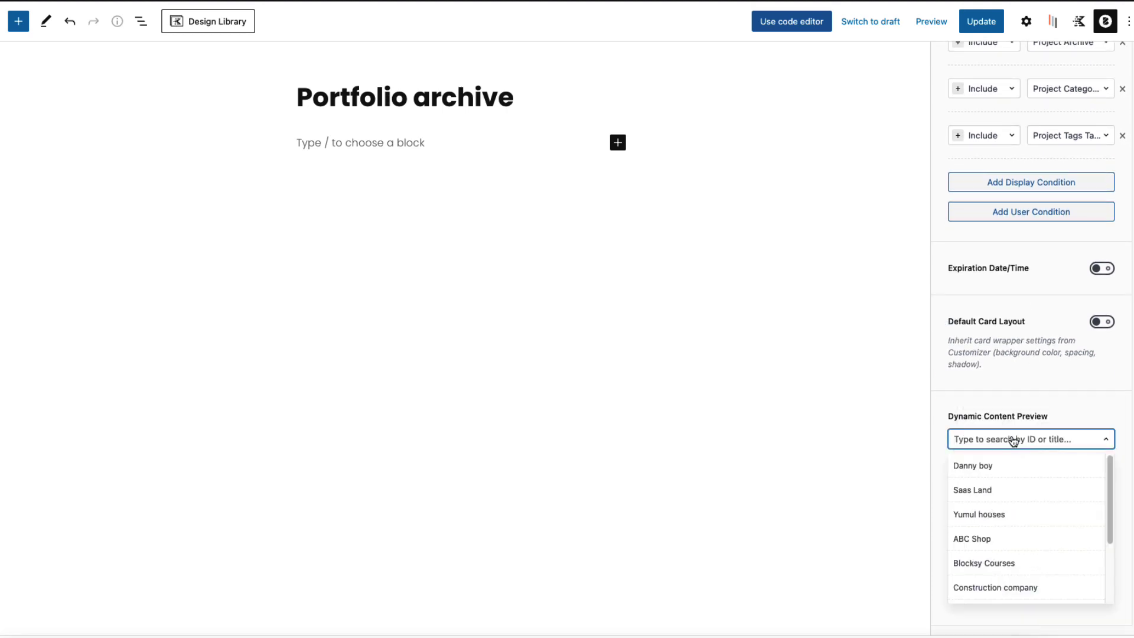
{"action": "left_click", "coordinate": [984, 465]}
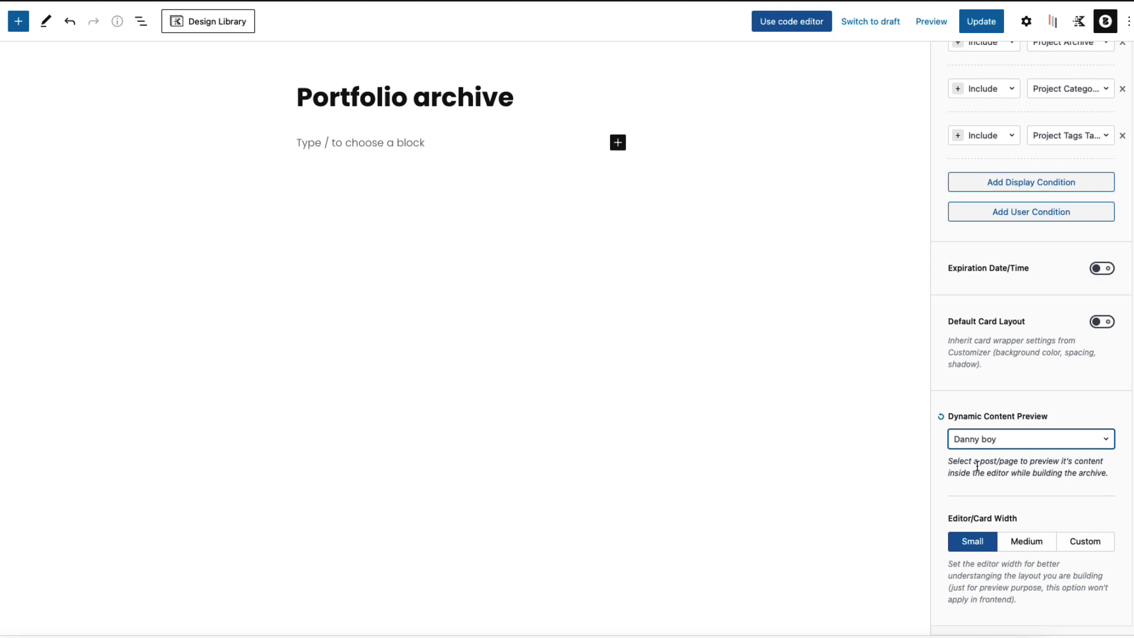
- Check the list of existing portfolio projects in the WordPress dashboard
{"action": "mouse_move", "coordinate": [18, 177]}
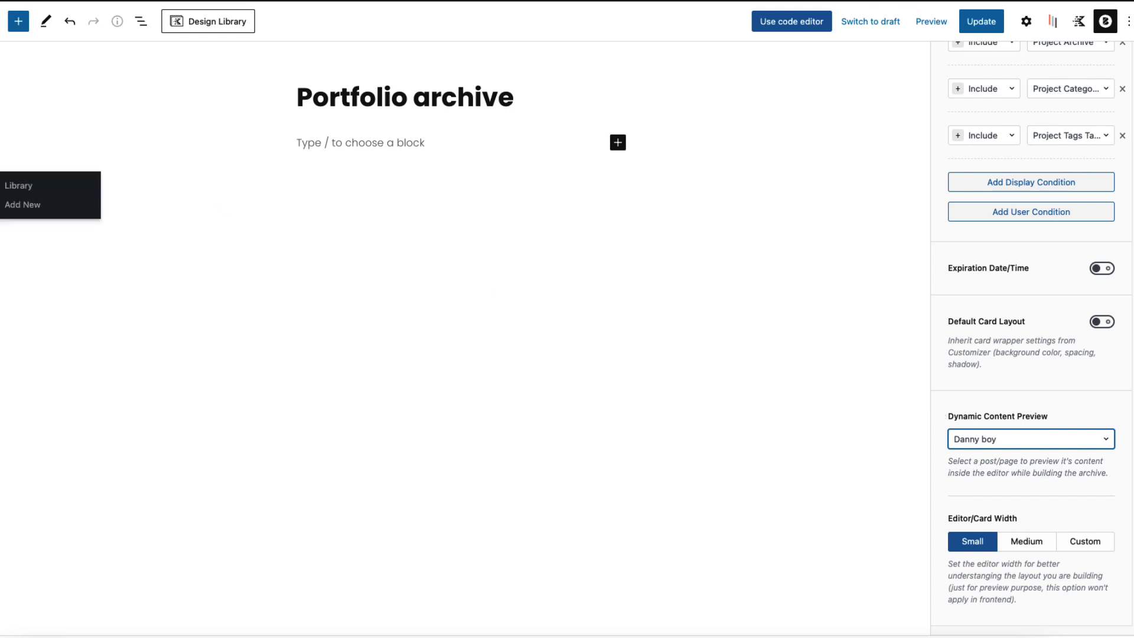
{"action": "left_click", "coordinate": [19, 163]}
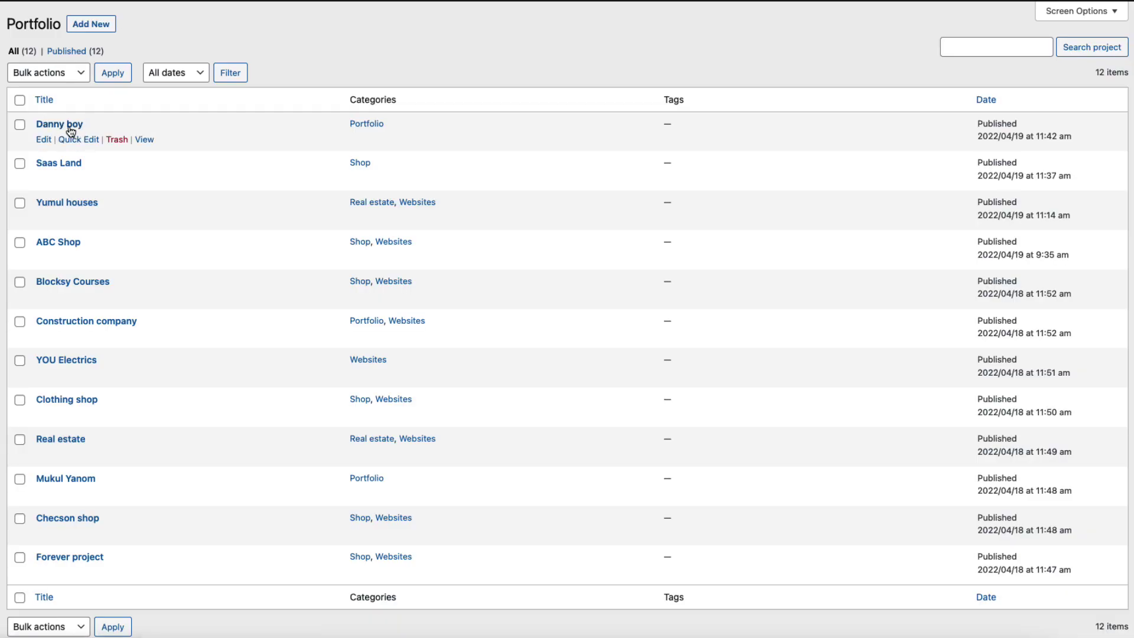
{"action": "mouse_move", "coordinate": [148, 1]}
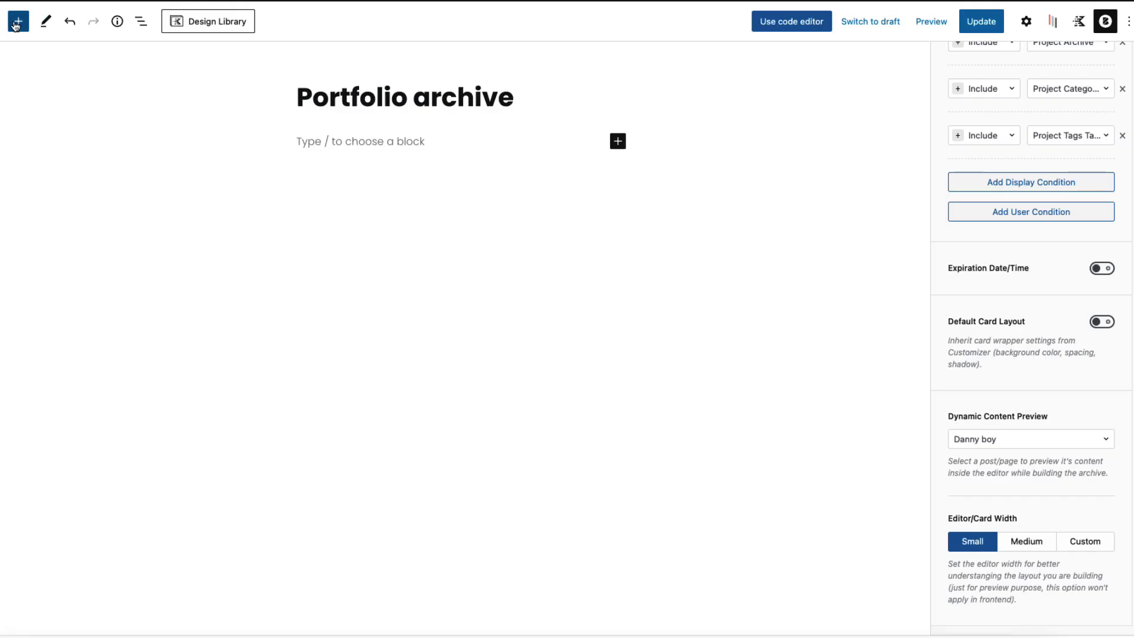
- Examine the available Theme blocks for the template, such as Post Title, Post Excerpt and Post Featured Image
{"action": "left_click", "coordinate": [16, 23]}
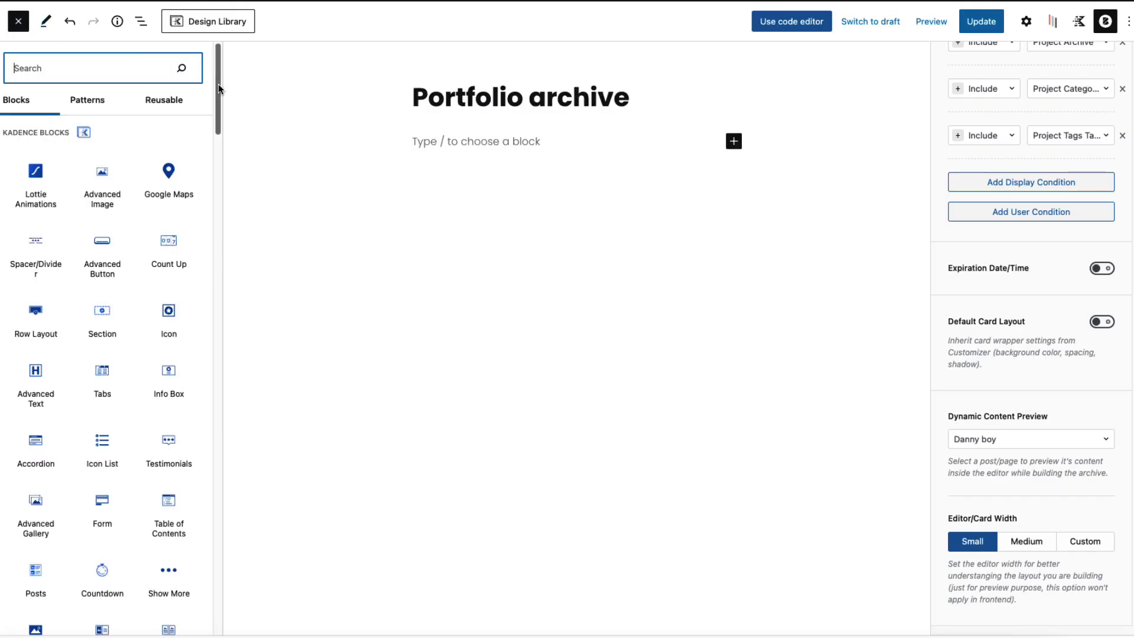
{"action": "left_click_drag", "start_coordinate": [218, 88], "coordinate": [181, 296]}
{"action": "scroll", "coordinate": [180, 296], "scroll_direction": "down", "scroll_amount": 10}
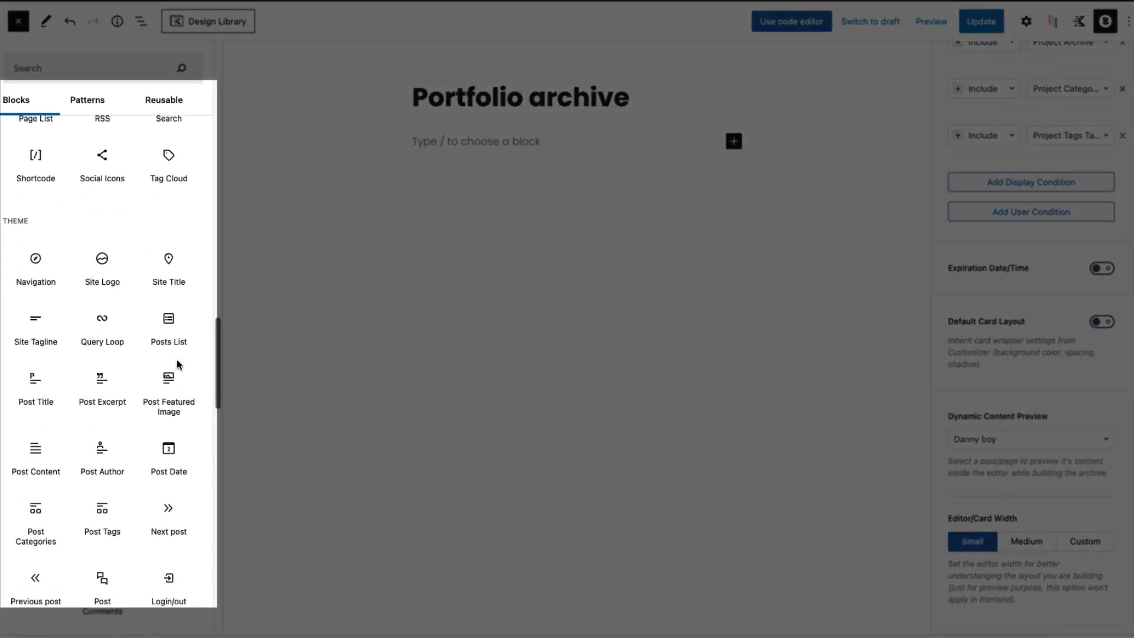
{"action": "scroll", "coordinate": [181, 375], "scroll_direction": "down", "scroll_amount": 2}
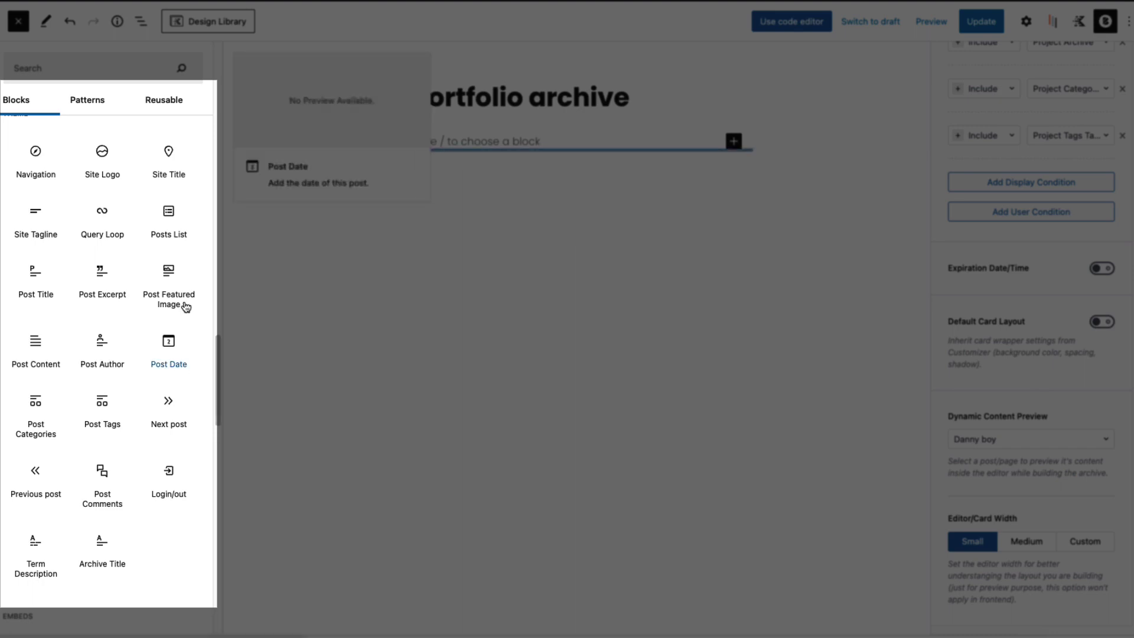
{"action": "mouse_move", "coordinate": [60, 217]}
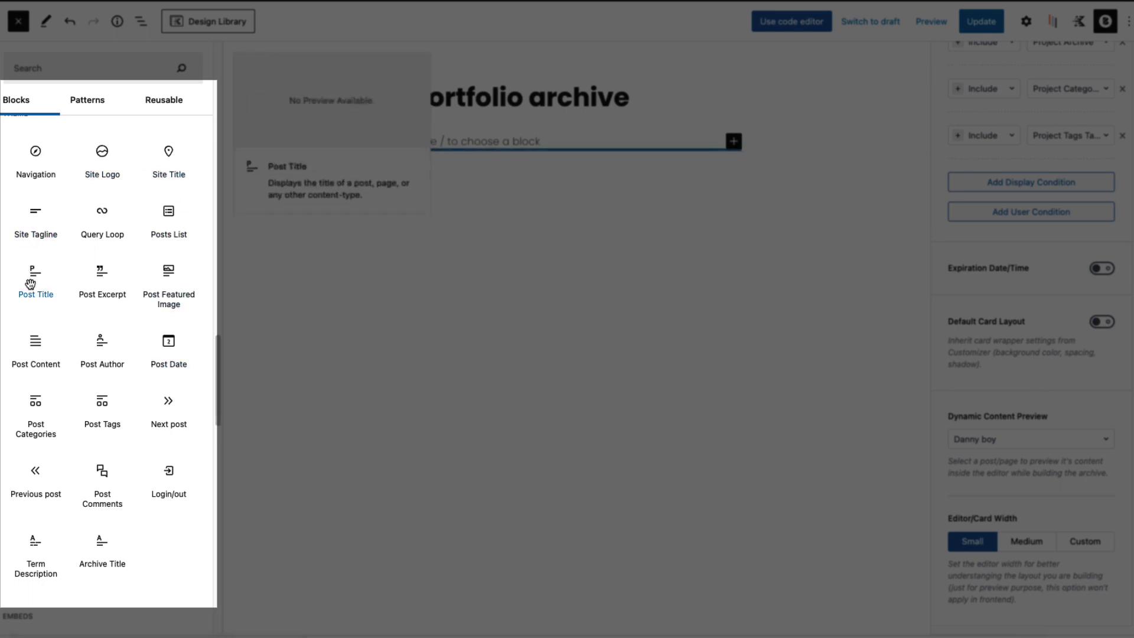
{"action": "mouse_move", "coordinate": [105, 289]}
{"action": "mouse_move", "coordinate": [168, 277]}
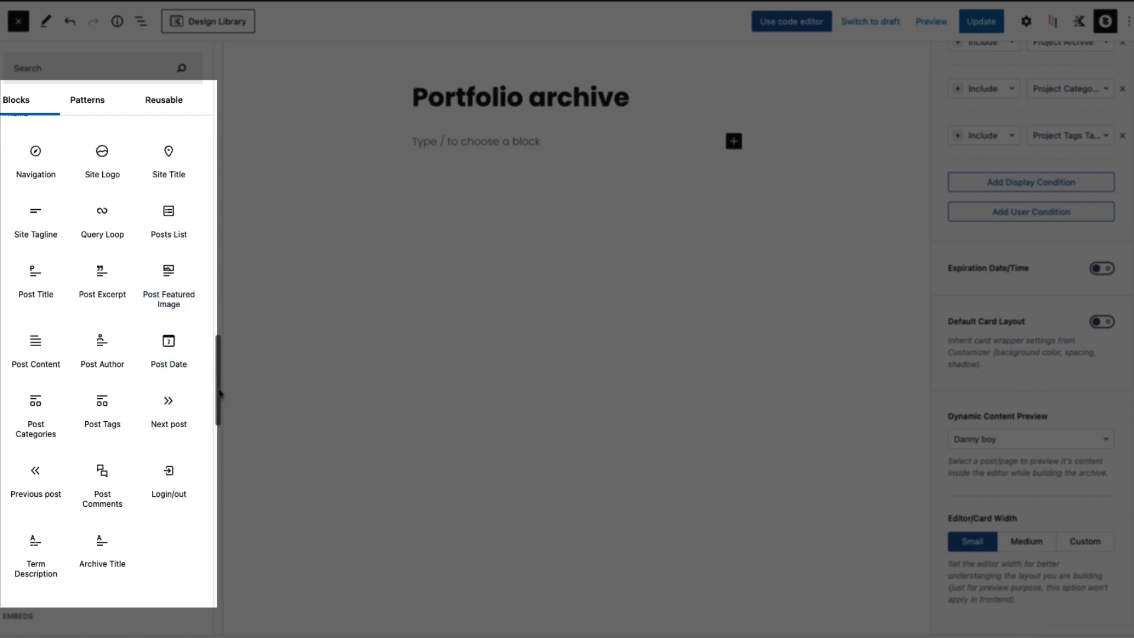
- Insert a Kadence Image Overlay block into the Portfolio archive template and select it
{"action": "left_click_drag", "start_coordinate": [219, 392], "coordinate": [222, 98]}
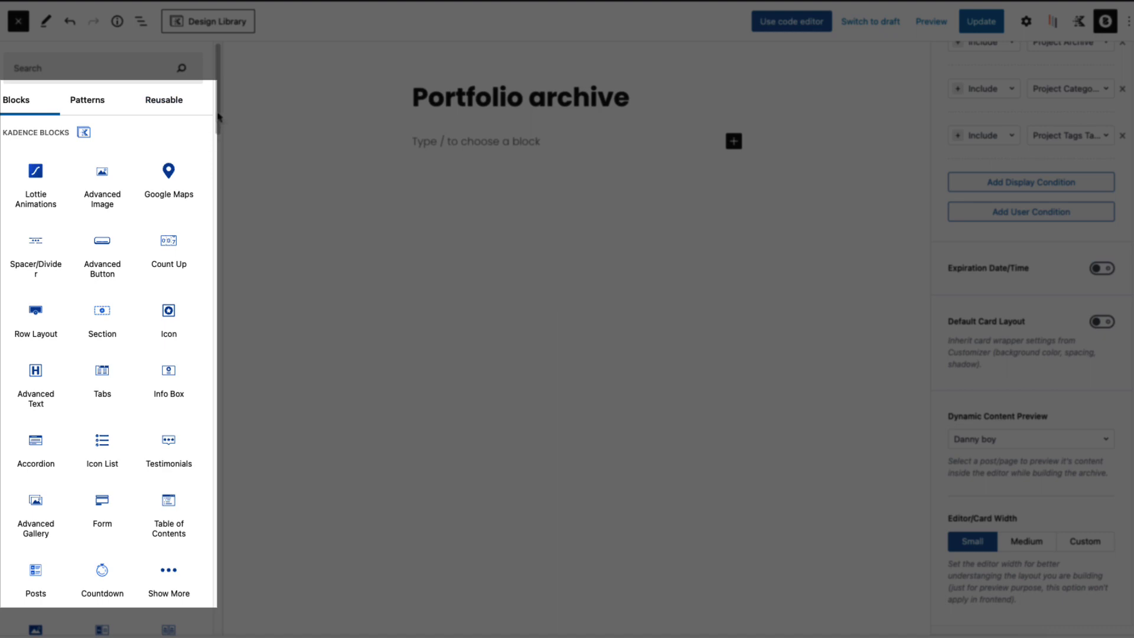
{"action": "scroll", "coordinate": [66, 343], "scroll_direction": "down", "scroll_amount": 5}
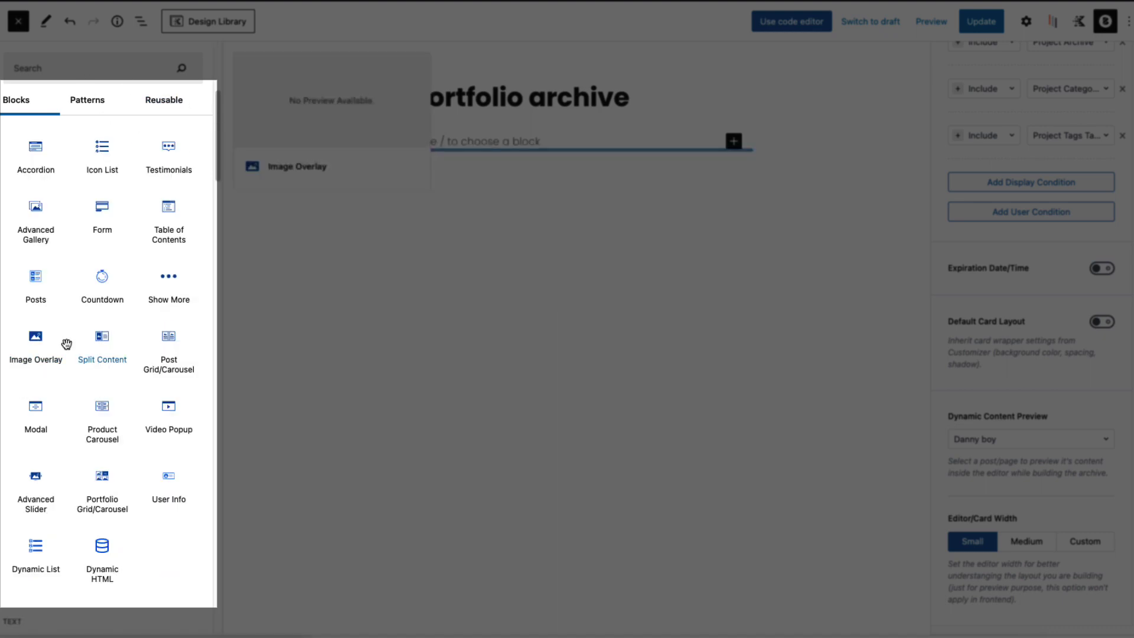
{"action": "left_click", "coordinate": [33, 341]}
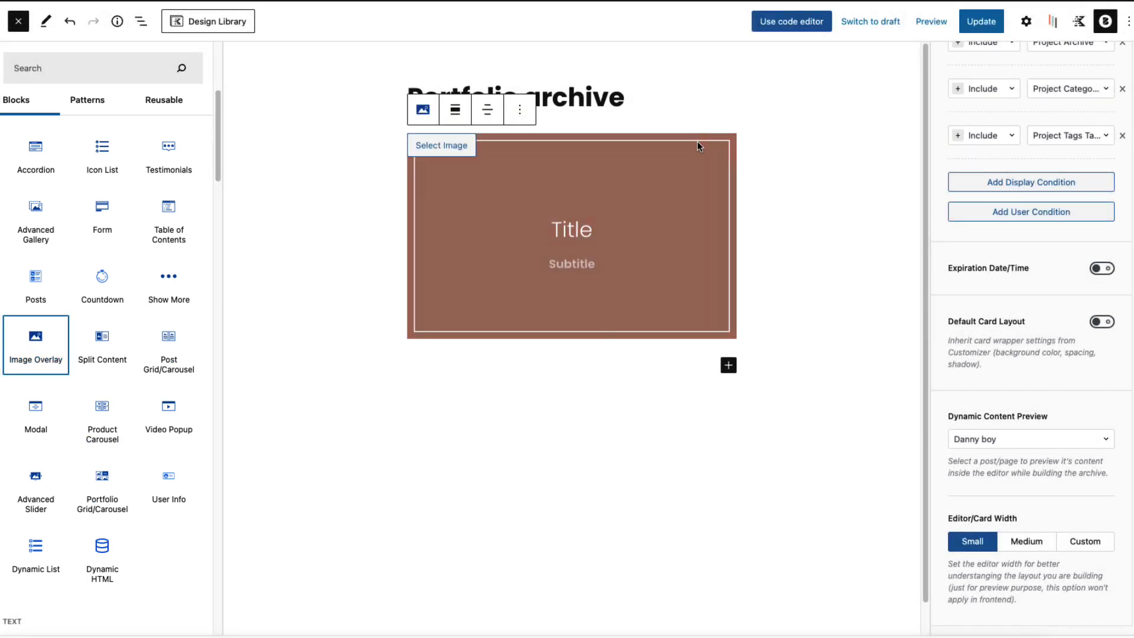
{"action": "left_click", "coordinate": [679, 141]}
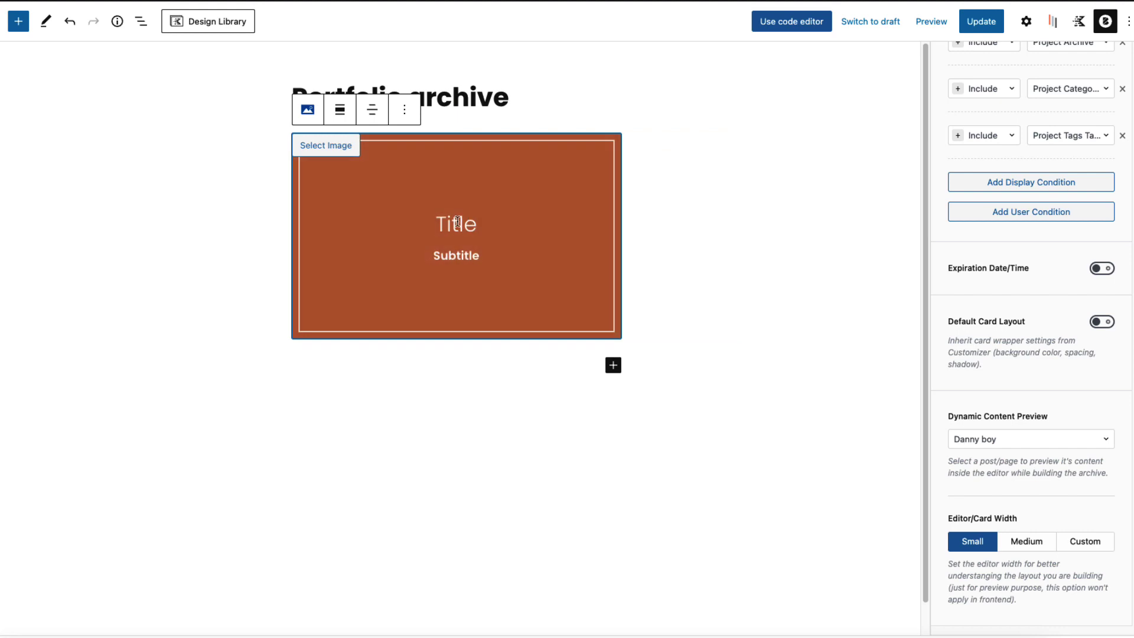
- Fill the overlay's title with dynamic content using Post Title from the current post
{"action": "left_click", "coordinate": [456, 221]}
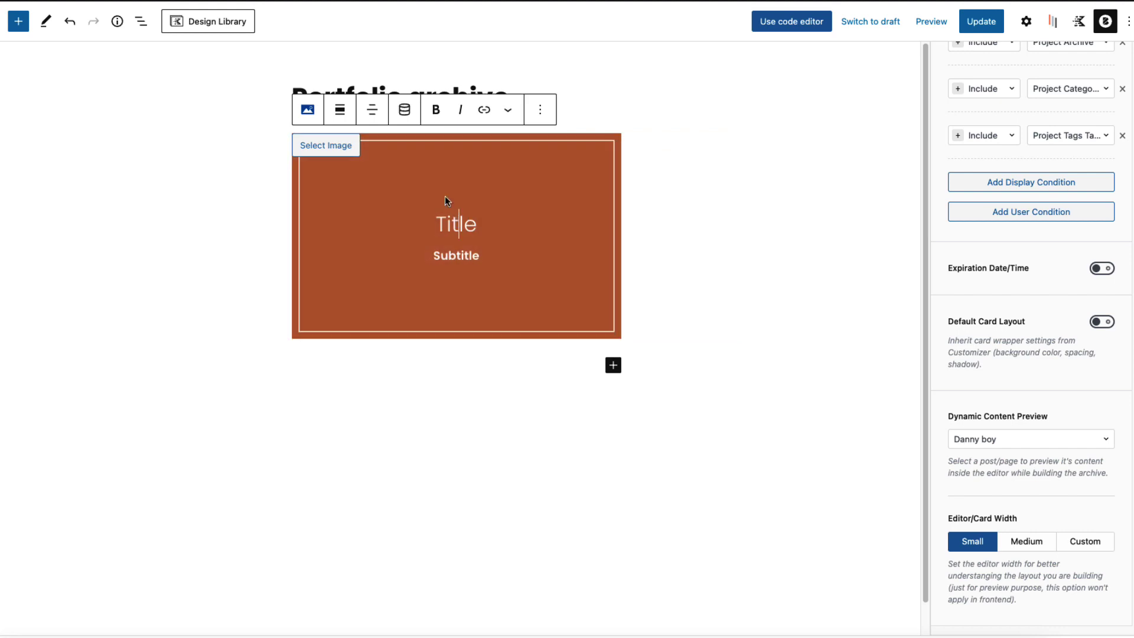
{"action": "left_click", "coordinate": [404, 114]}
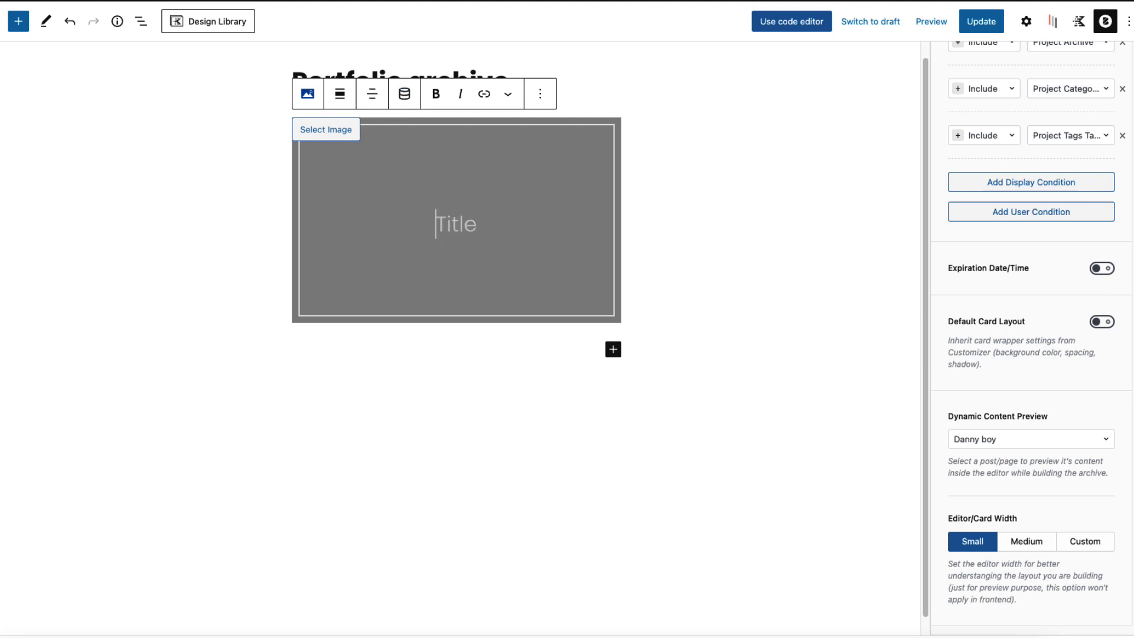
{"action": "left_click", "coordinate": [407, 101]}
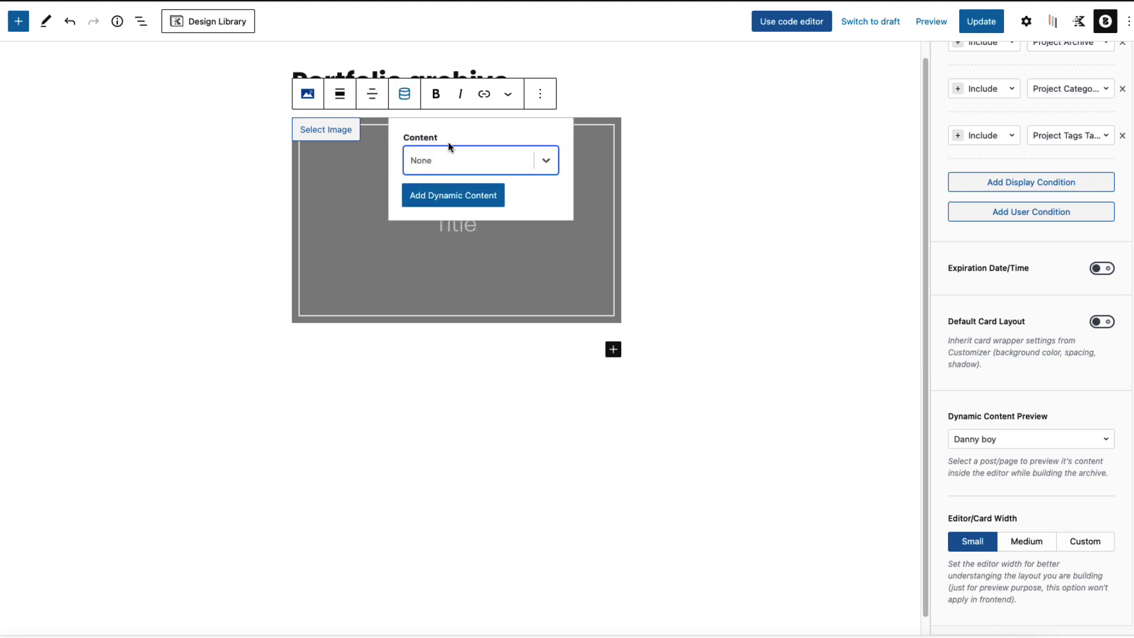
{"action": "left_click", "coordinate": [546, 162]}
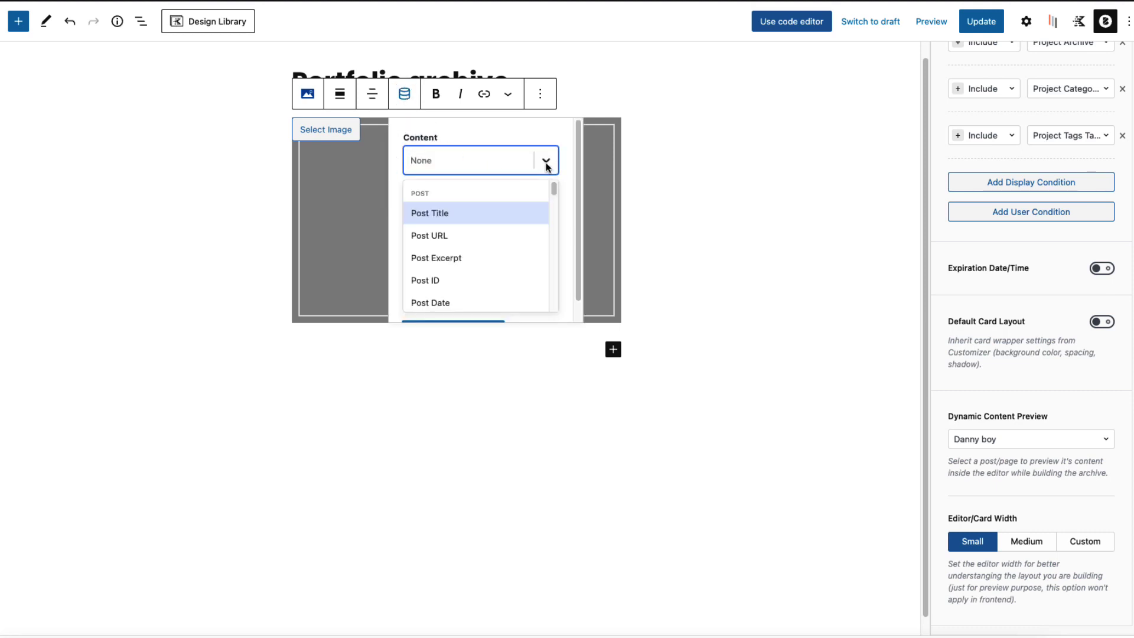
{"action": "left_click", "coordinate": [444, 213]}
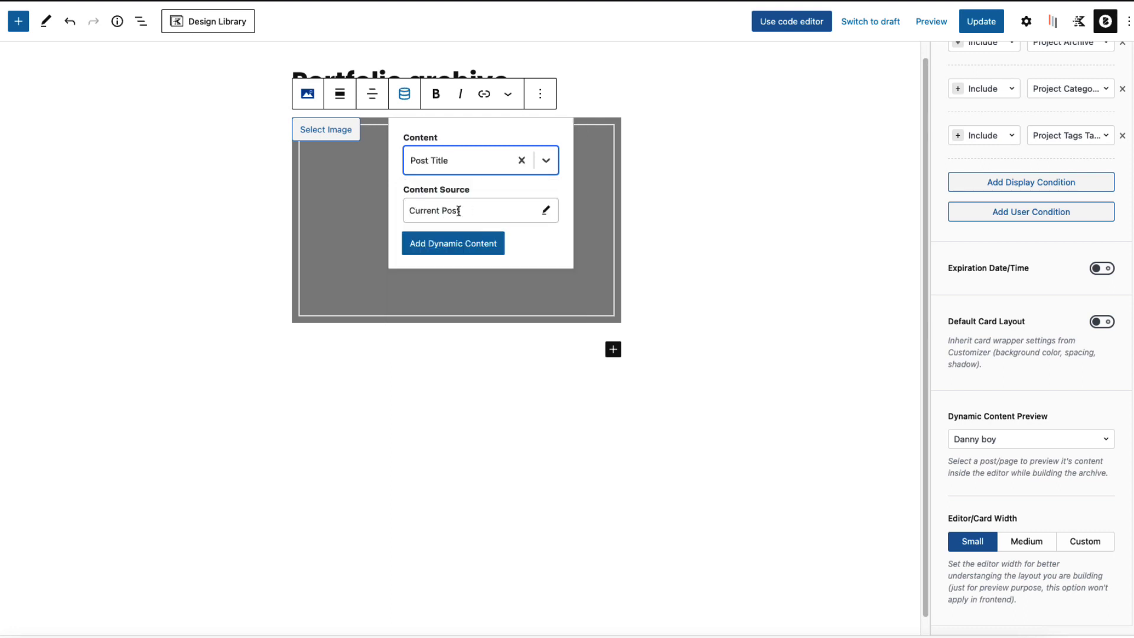
{"action": "left_click", "coordinate": [450, 249]}
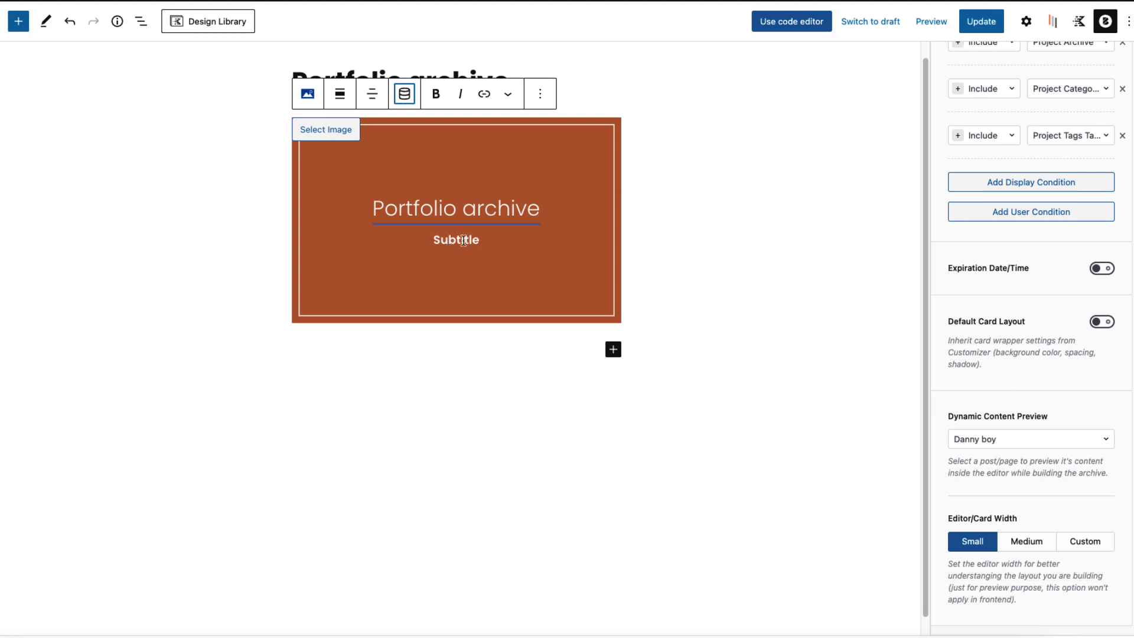
- Replace the overlay's subtitle text with "See details"
{"action": "left_click", "coordinate": [456, 243]}
{"action": "double_click", "coordinate": [456, 243]}
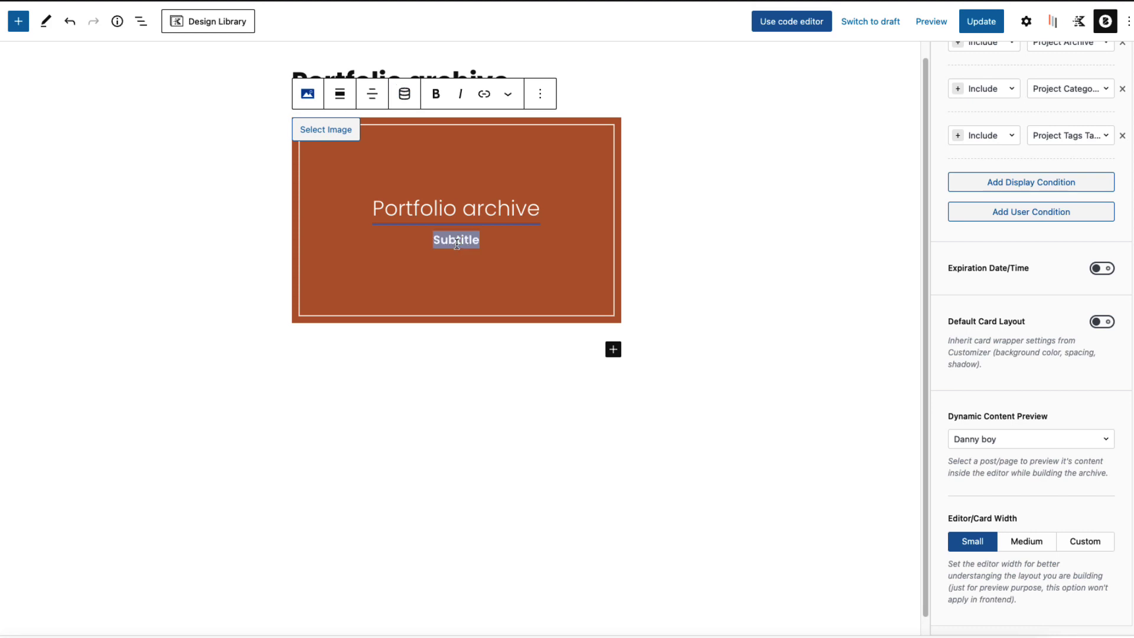
{"action": "type", "text": "Se"}
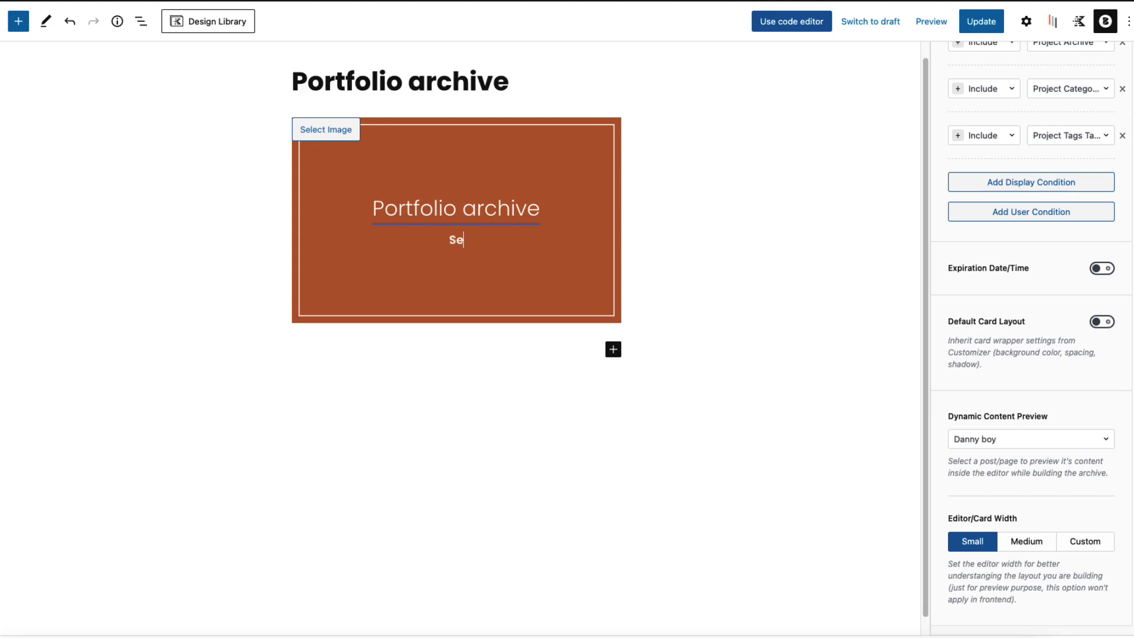
{"action": "type", "text": "e details"}
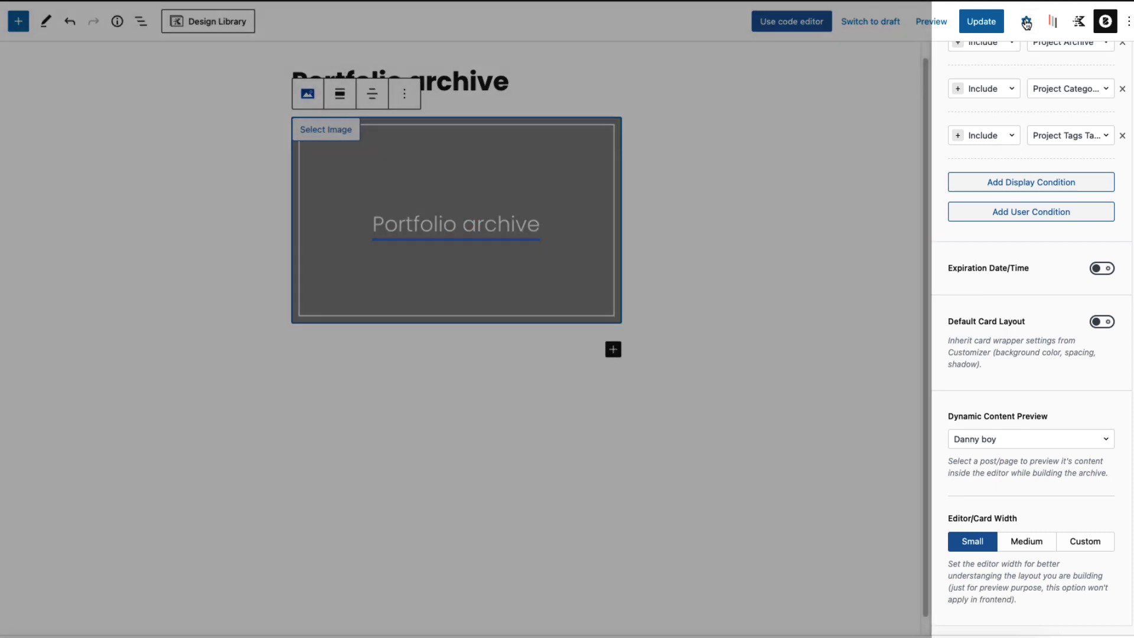
- Enable a dynamic image for the overlay block using the current post's Featured Image, and update the template
{"action": "left_click", "coordinate": [1026, 21]}
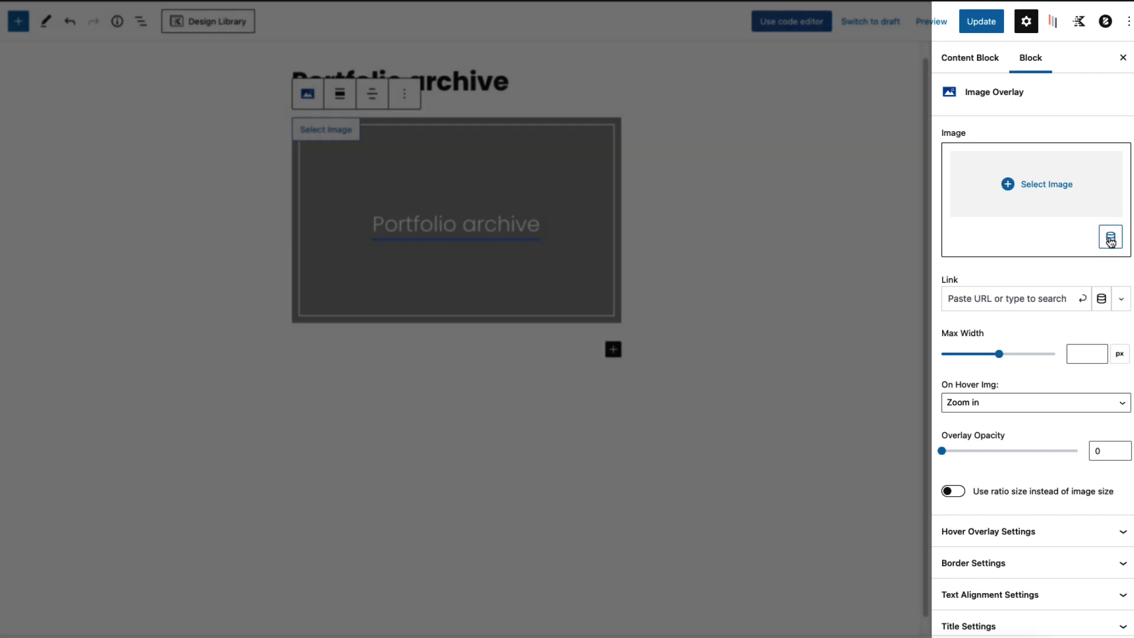
{"action": "left_click", "coordinate": [1109, 238]}
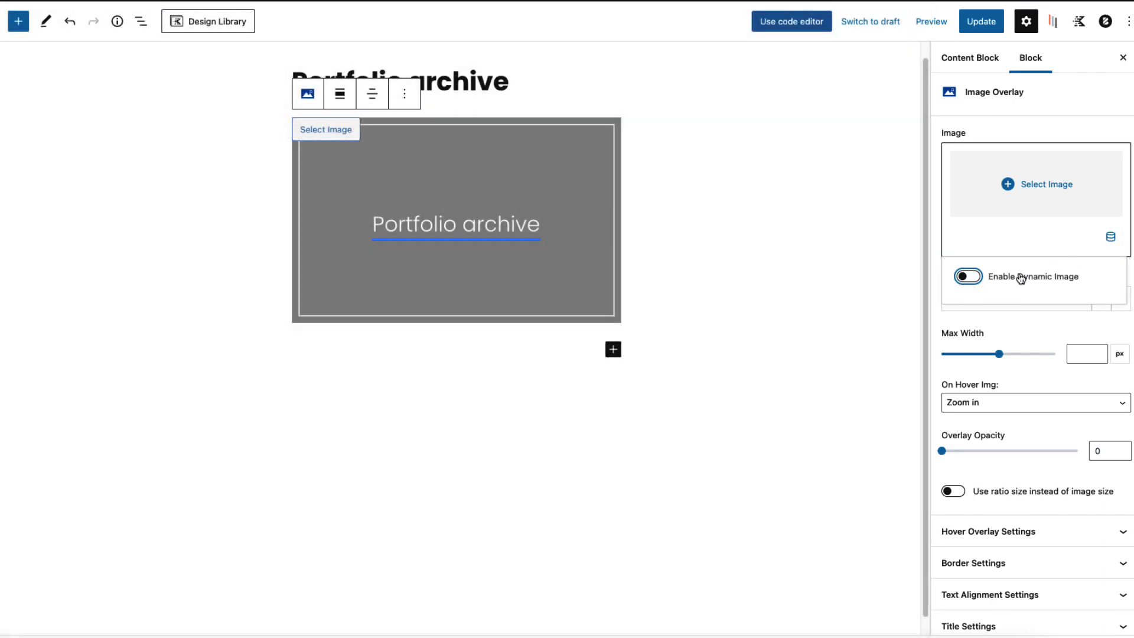
{"action": "left_click", "coordinate": [968, 279]}
{"action": "left_click", "coordinate": [1019, 244]}
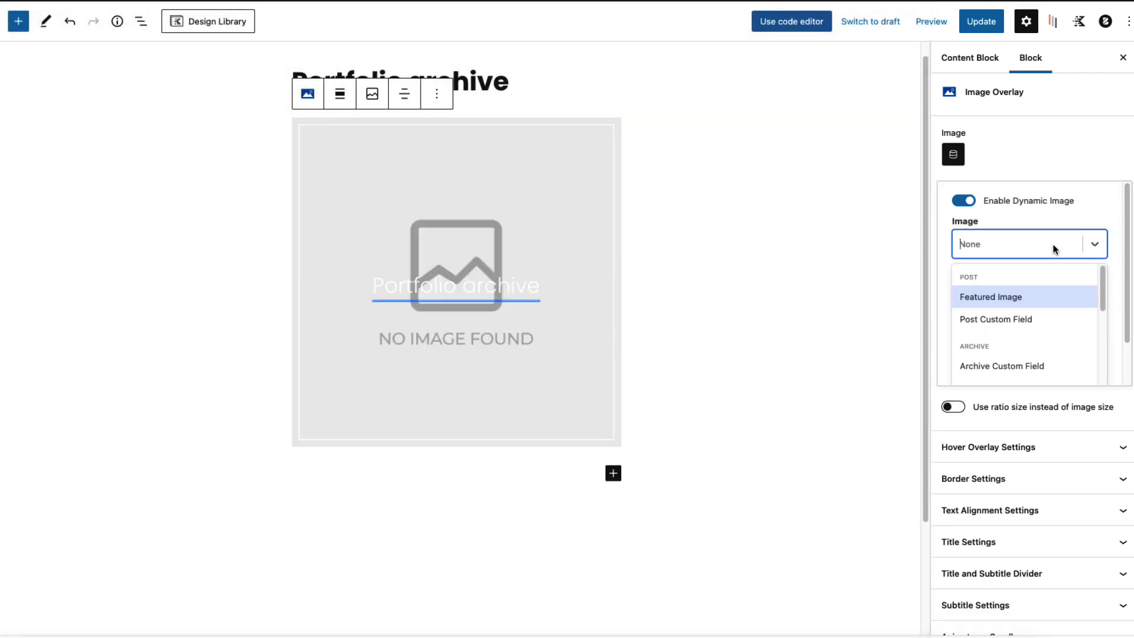
{"action": "left_click", "coordinate": [1010, 296]}
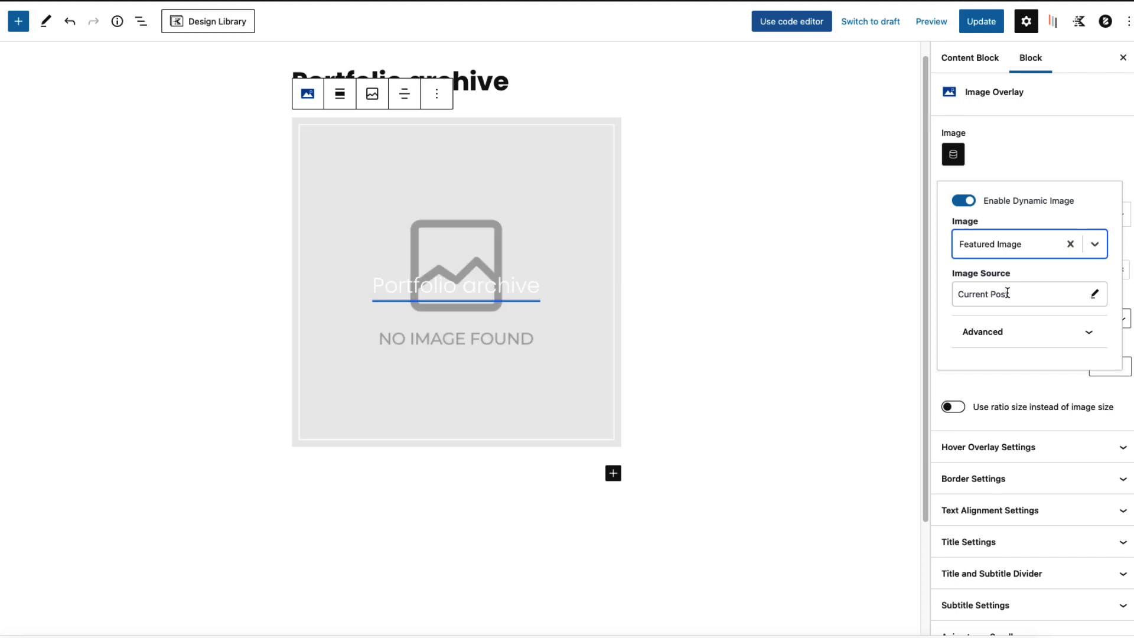
{"action": "left_click", "coordinate": [981, 22]}
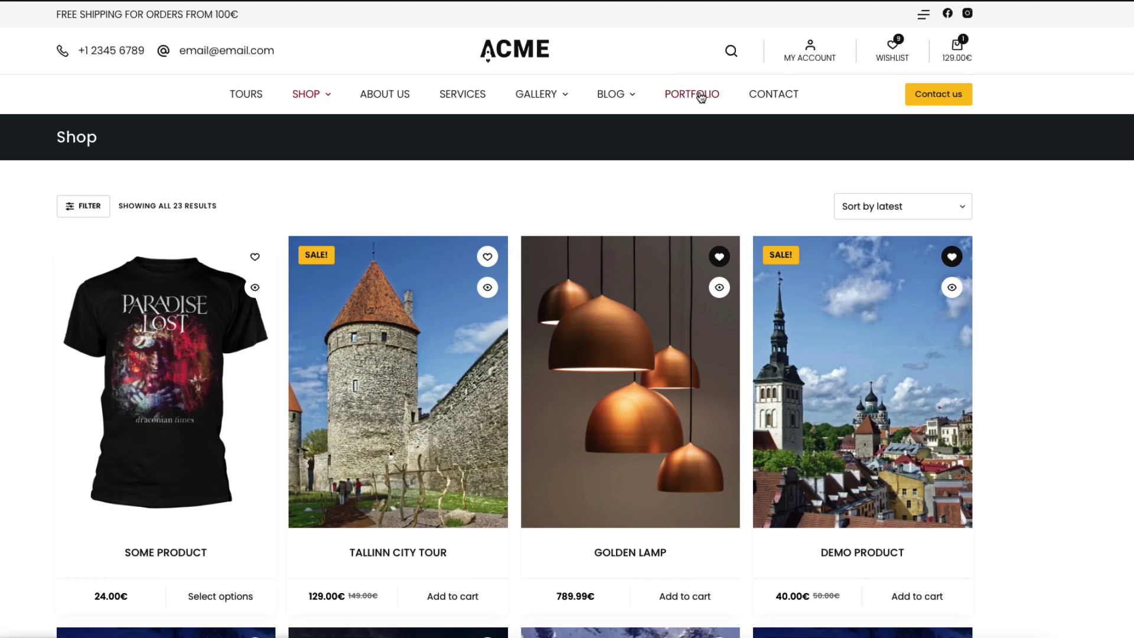
- View the Portfolio archive page on the live site to check the new template cards
{"action": "left_click", "coordinate": [701, 96]}
{"action": "scroll", "coordinate": [75, 246], "scroll_direction": "down", "scroll_amount": 3}
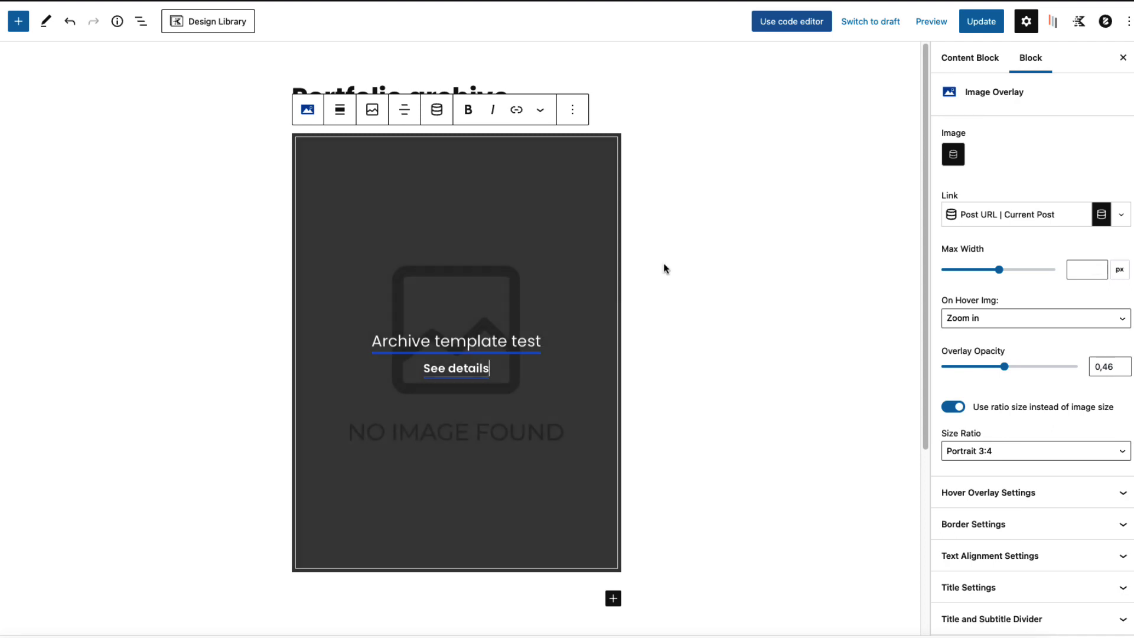
- Check the Image Overlay's Size Ratio option and update the template
{"action": "left_click", "coordinate": [990, 452]}
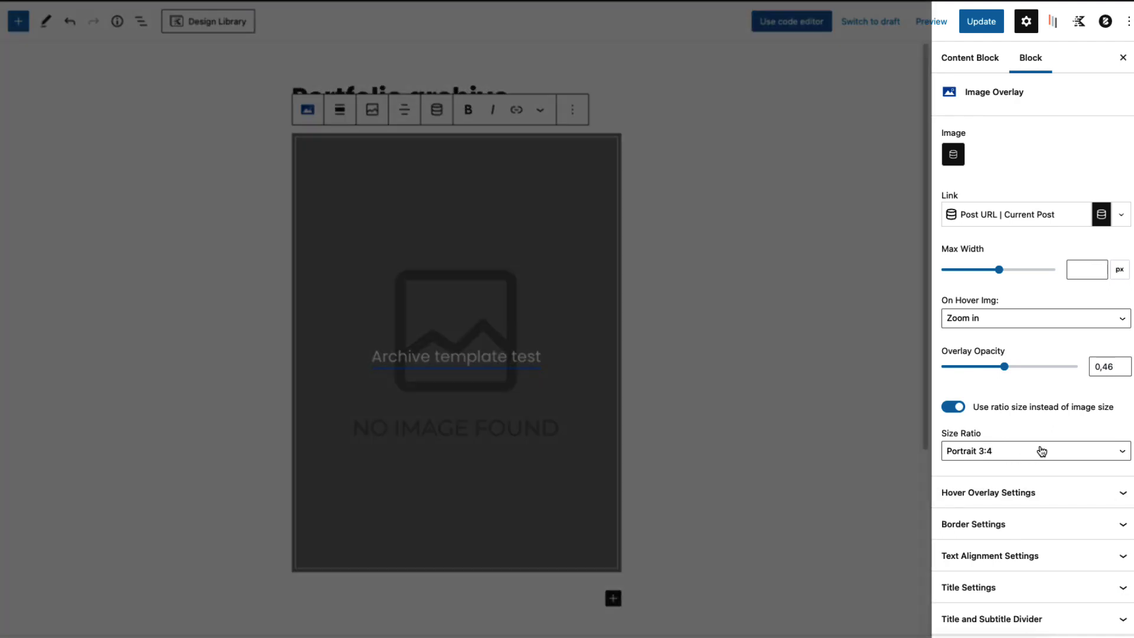
{"action": "mouse_move", "coordinate": [597, 322]}
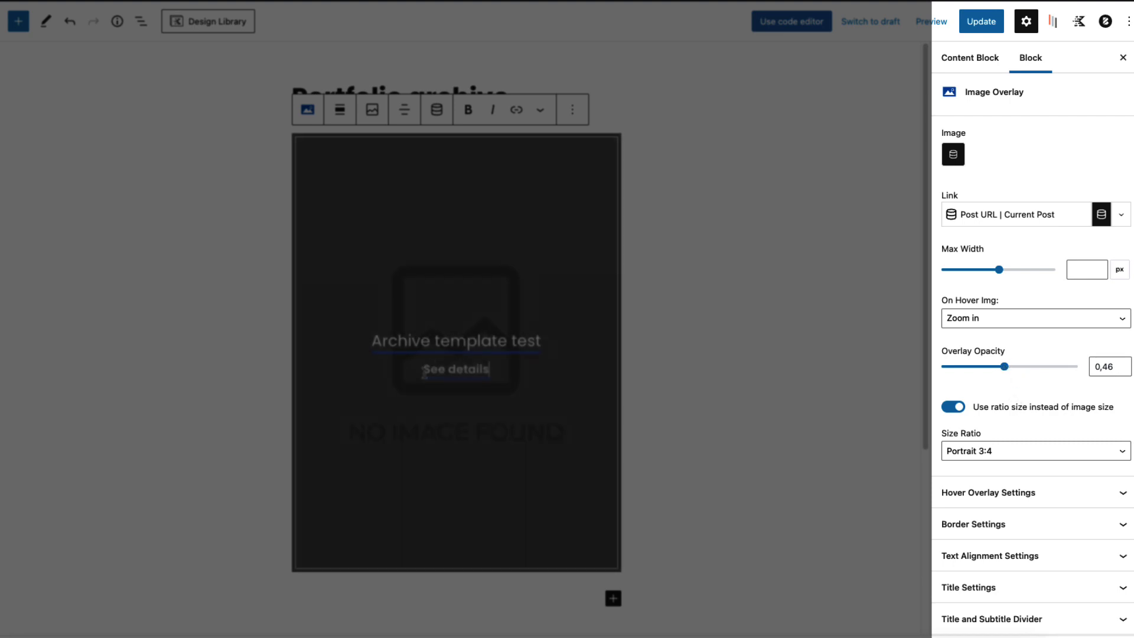
{"action": "left_click", "coordinate": [989, 22]}
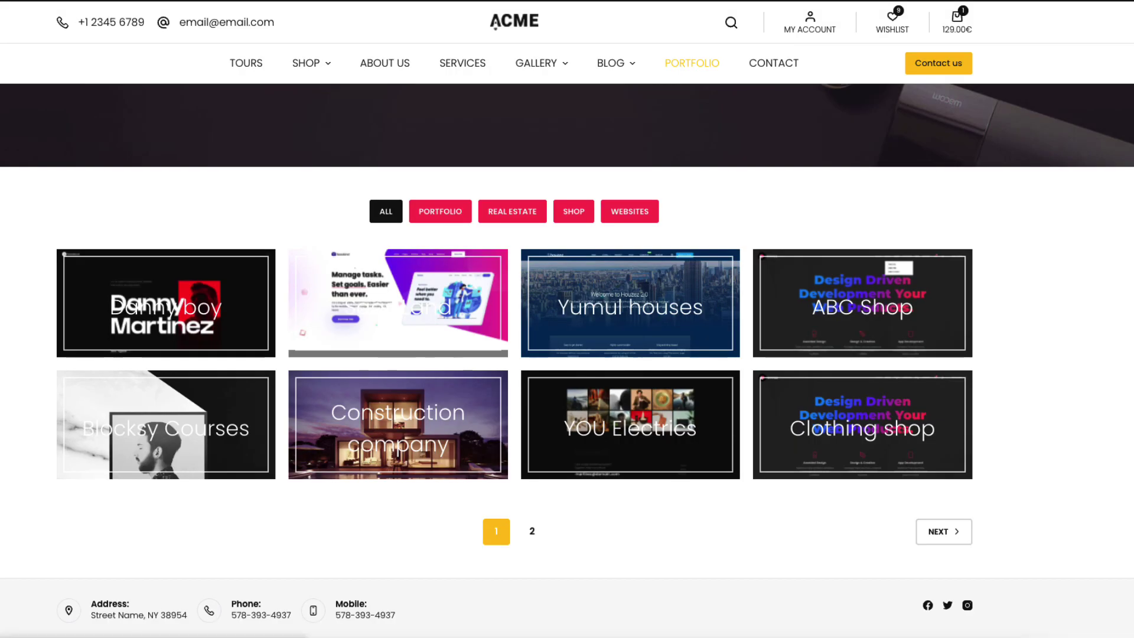
- Review the project cards on the live portfolio archive with the updated template
{"action": "scroll", "coordinate": [165, 354], "scroll_direction": "down", "scroll_amount": 1}
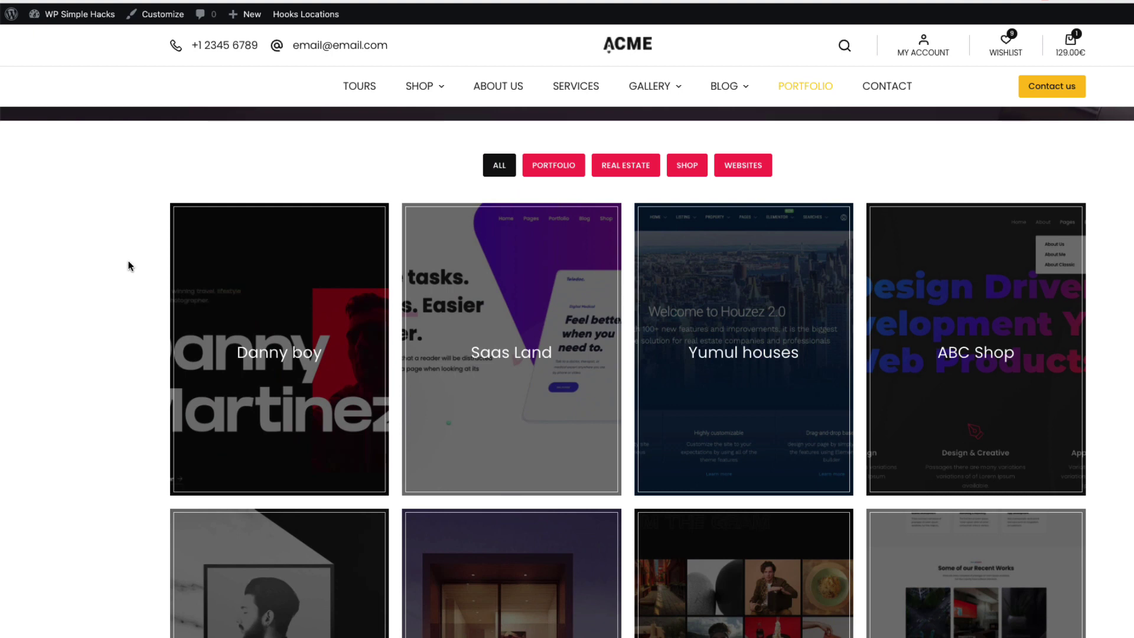
{"action": "scroll", "coordinate": [126, 263], "scroll_direction": "up", "scroll_amount": 1}
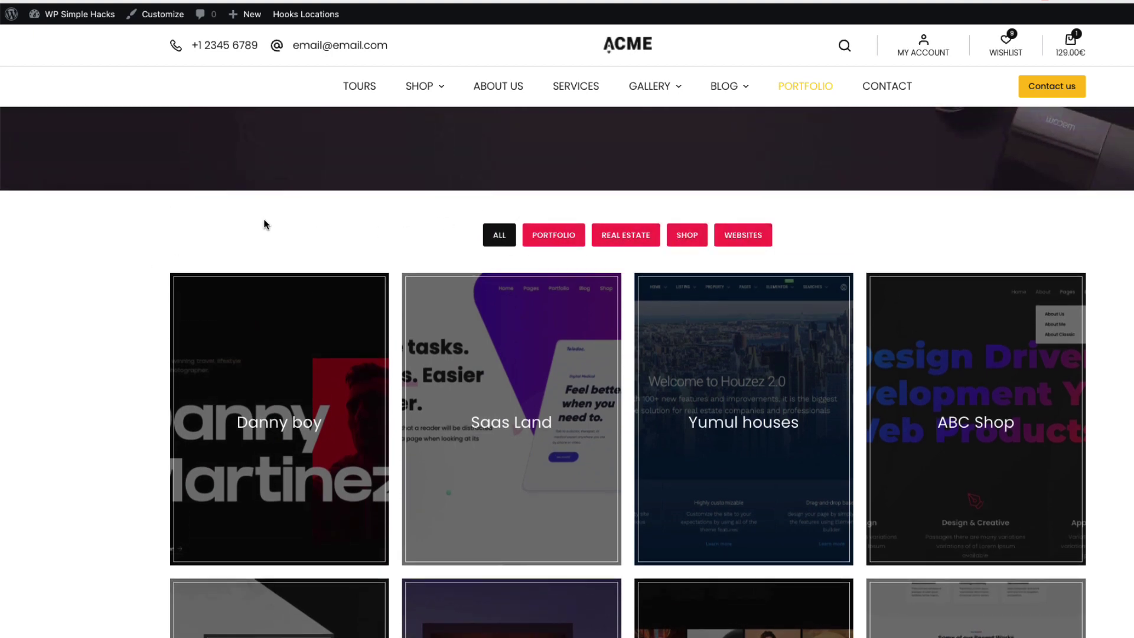
- Review the Portfolio archive's structure and Posts Filter options in the Customizer, and return to the live page
{"action": "left_click", "coordinate": [147, 14]}
{"action": "scroll", "coordinate": [129, 382], "scroll_direction": "down", "scroll_amount": 3}
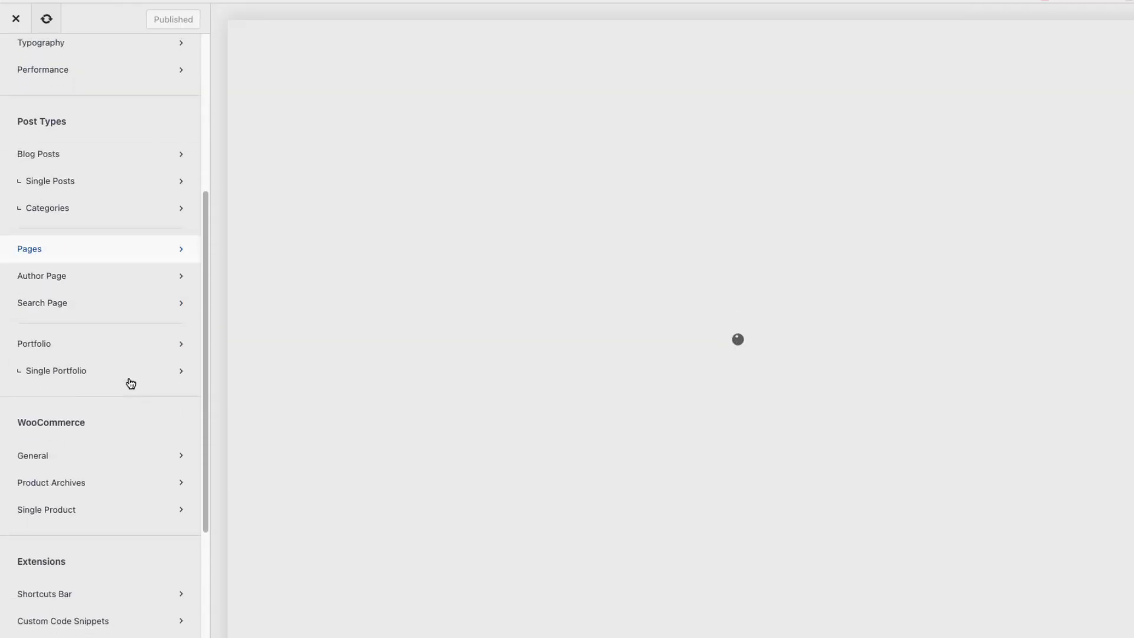
{"action": "left_click", "coordinate": [70, 345]}
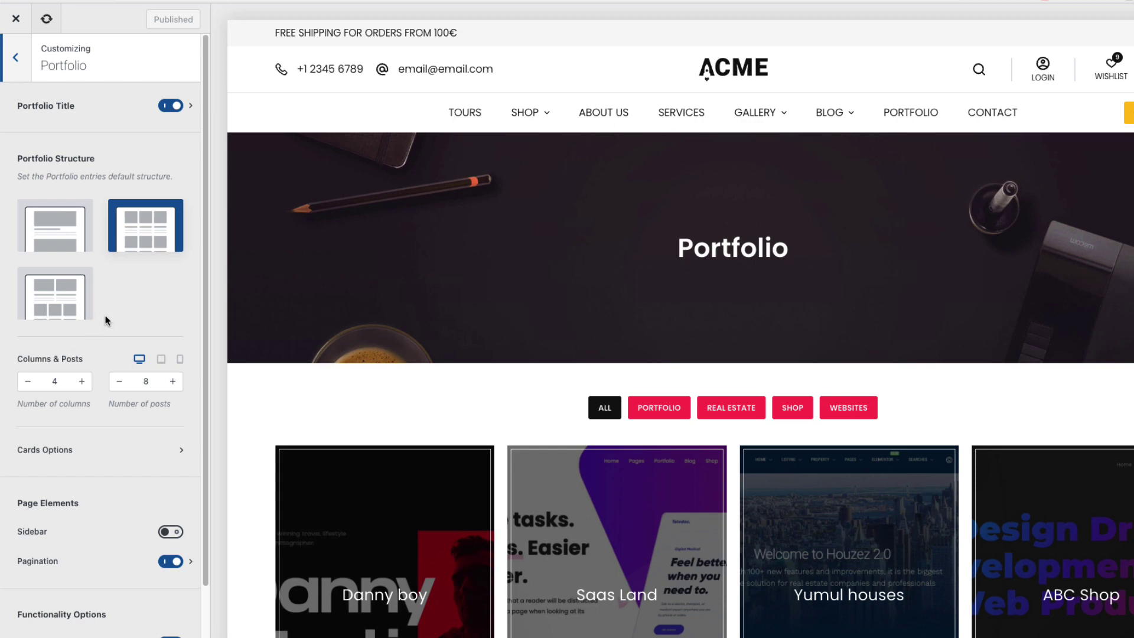
{"action": "scroll", "coordinate": [129, 296], "scroll_direction": "down", "scroll_amount": 1}
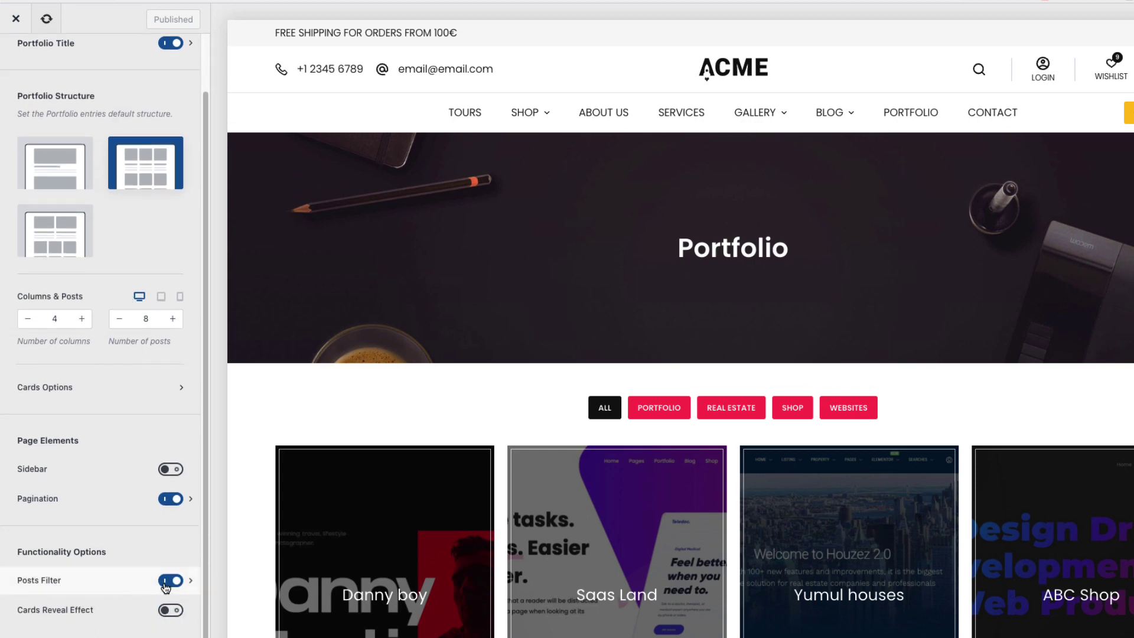
{"action": "left_click", "coordinate": [96, 584]}
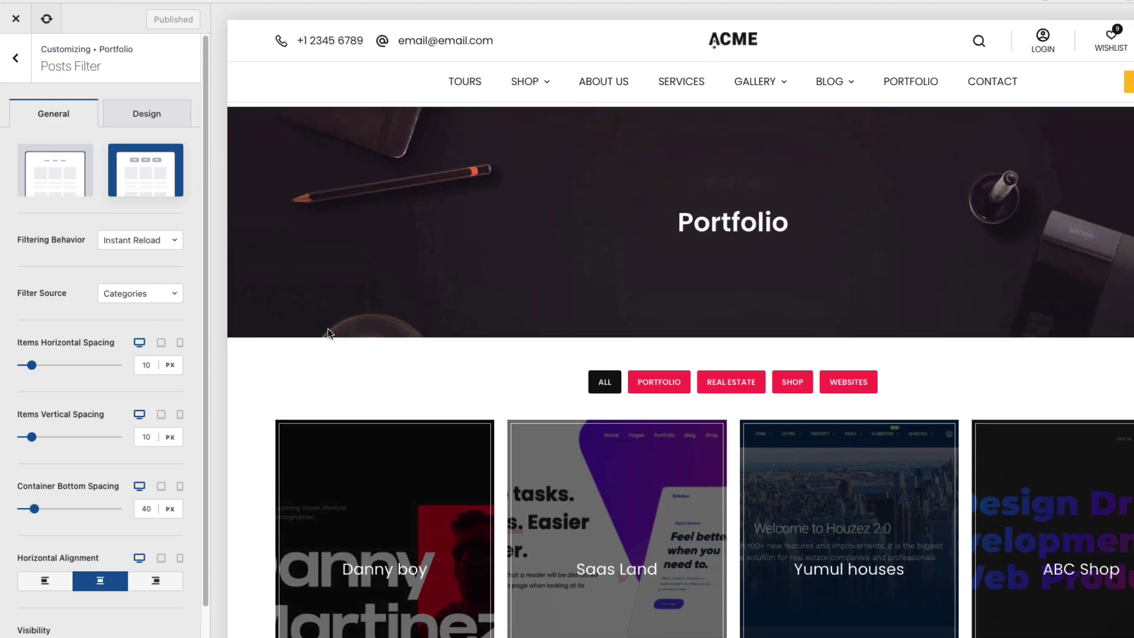
{"action": "left_click", "coordinate": [16, 24]}
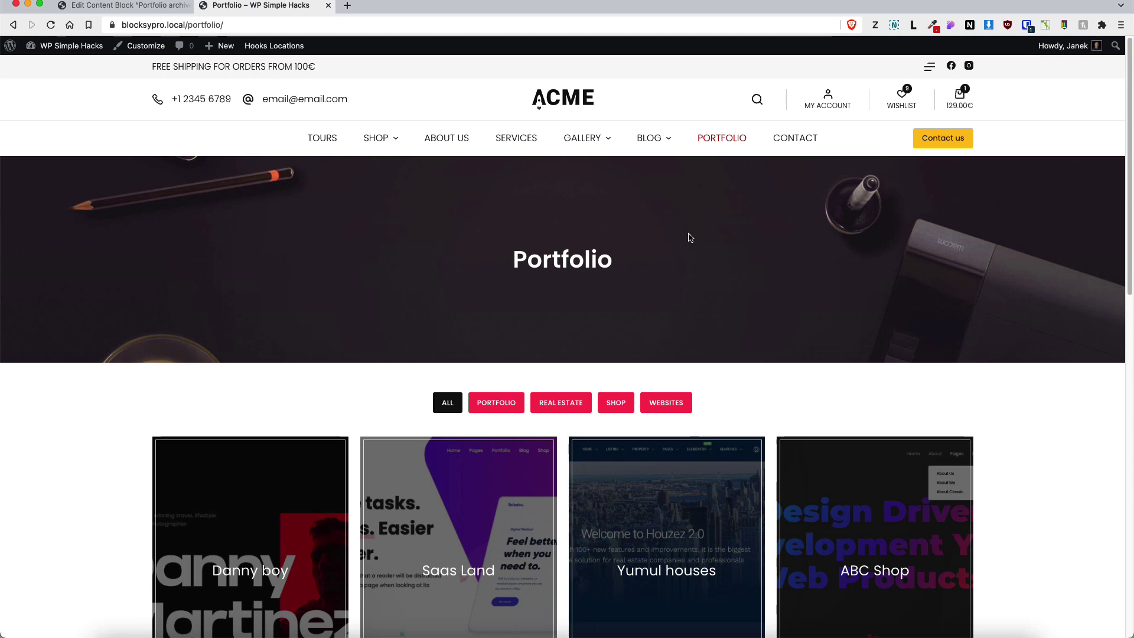
- Start a new Blocksy content block and name it "Single project page"
{"action": "left_click", "coordinate": [109, 5]}
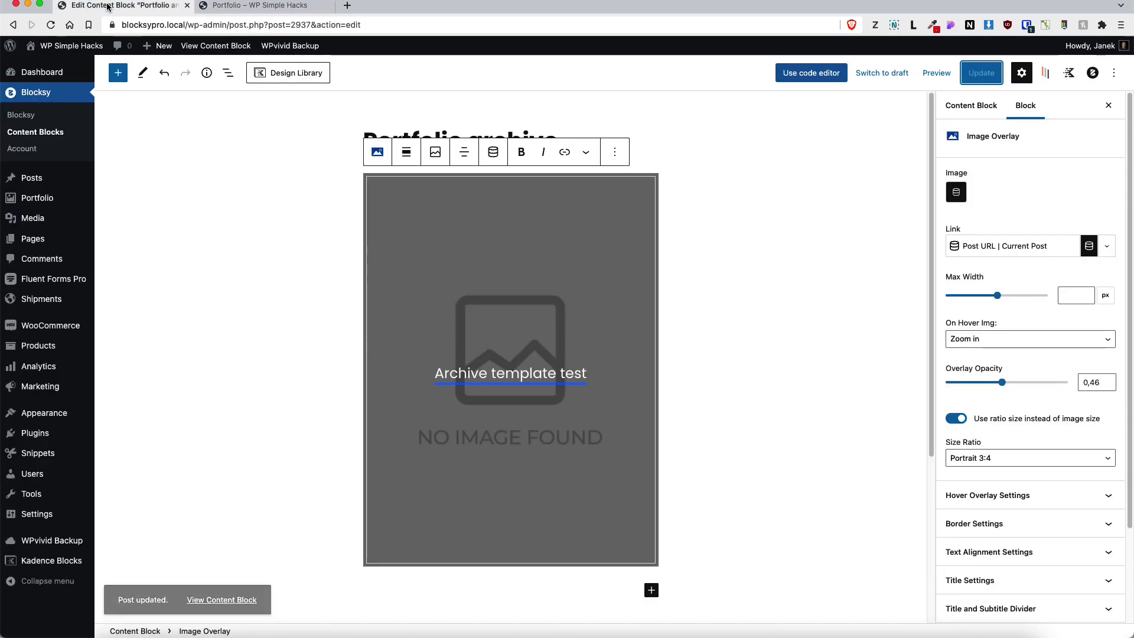
{"action": "left_click", "coordinate": [38, 137]}
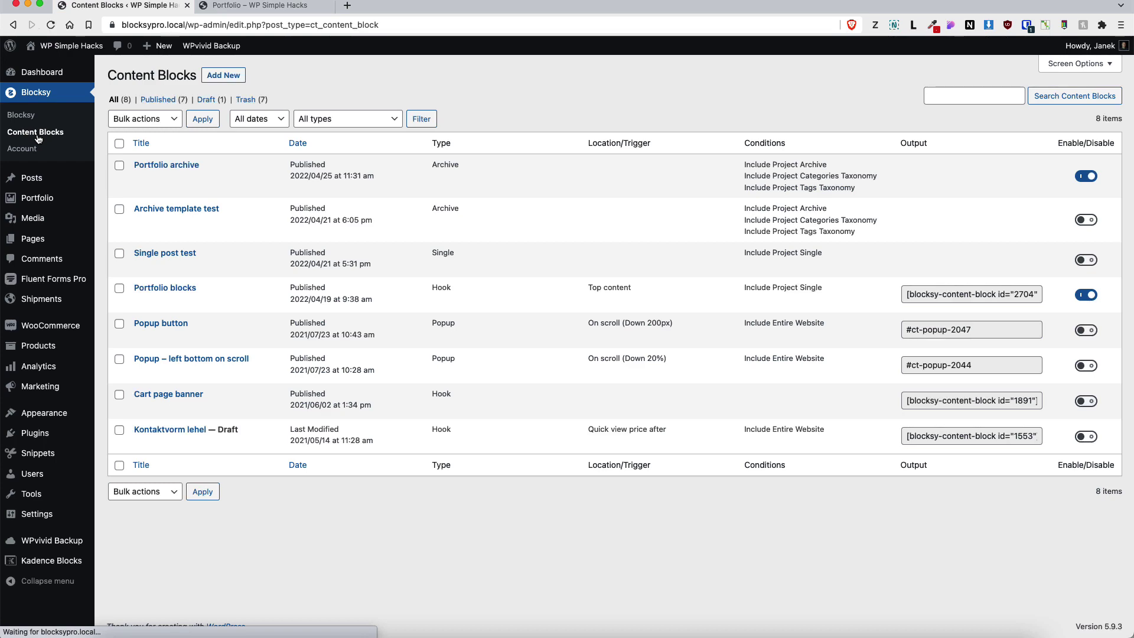
{"action": "left_click", "coordinate": [222, 75]}
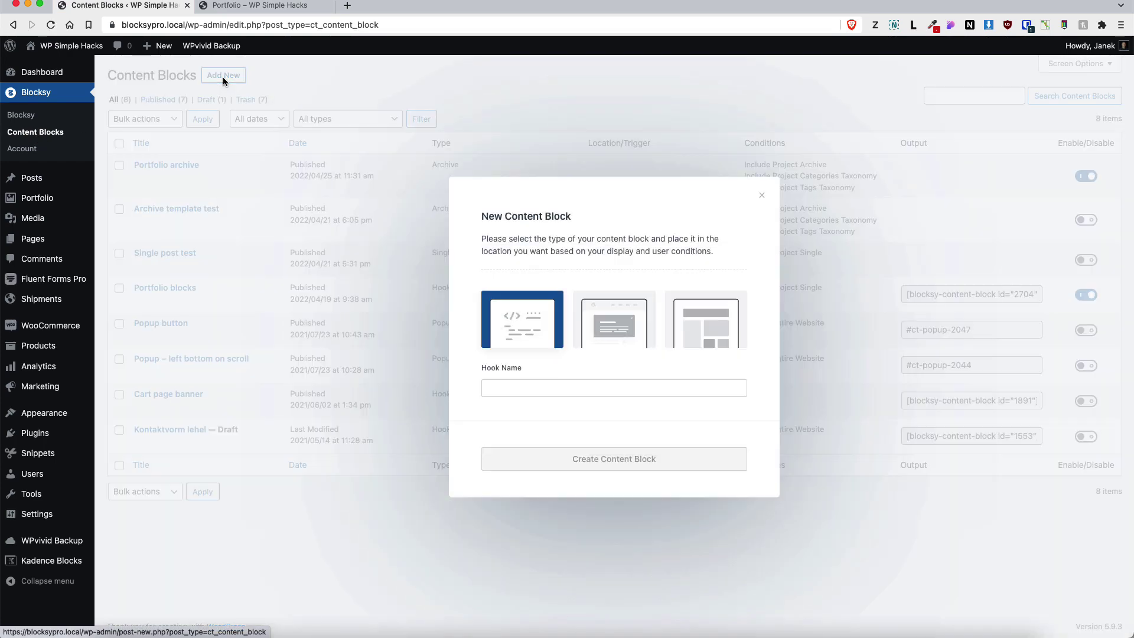
{"action": "left_click", "coordinate": [599, 388]}
{"action": "type", "text": "Single projecrt page"}
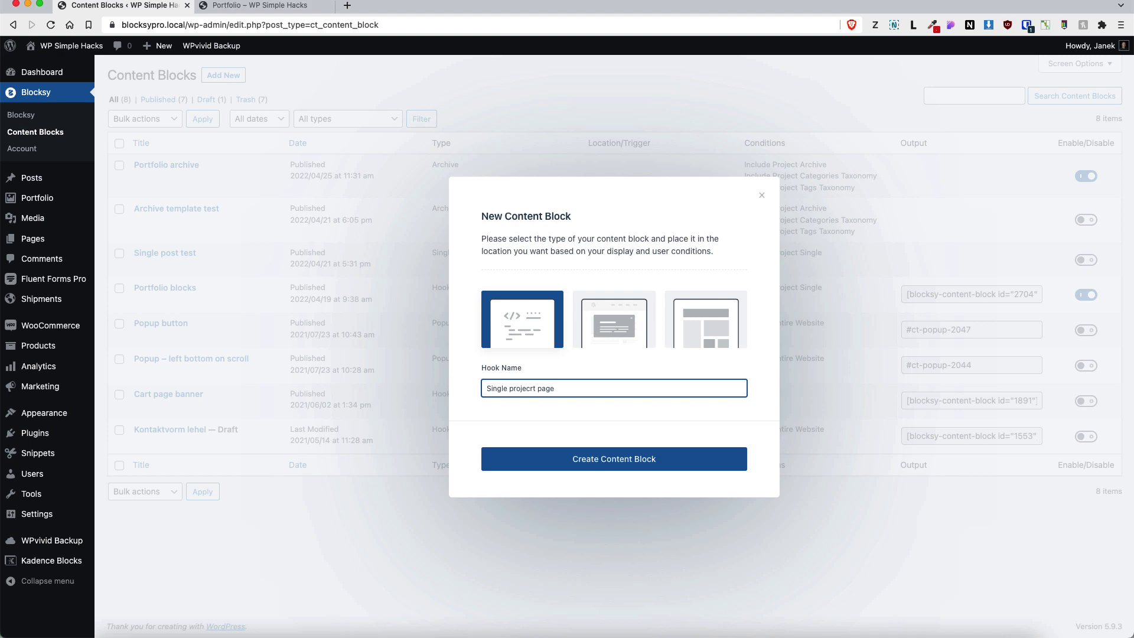
{"action": "left_click", "coordinate": [539, 388]}
{"action": "key", "text": "BackSpace"}
- Make the content block a custom template of type Single Template and create it
{"action": "left_click", "coordinate": [711, 327]}
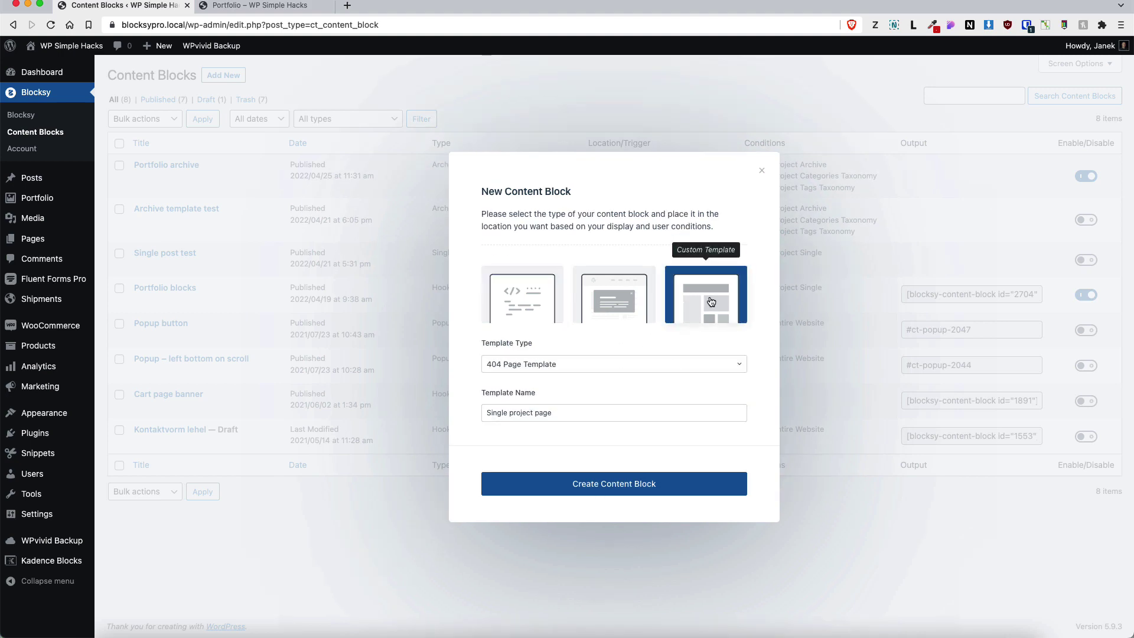
{"action": "left_click", "coordinate": [565, 364]}
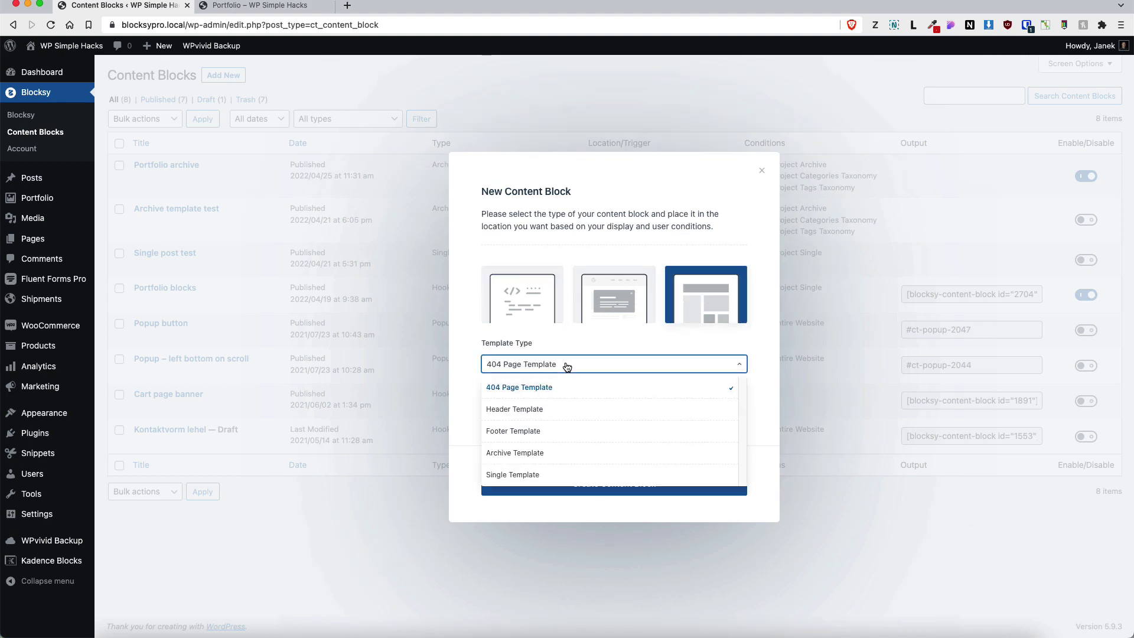
{"action": "left_click", "coordinate": [514, 474]}
{"action": "left_click", "coordinate": [617, 489]}
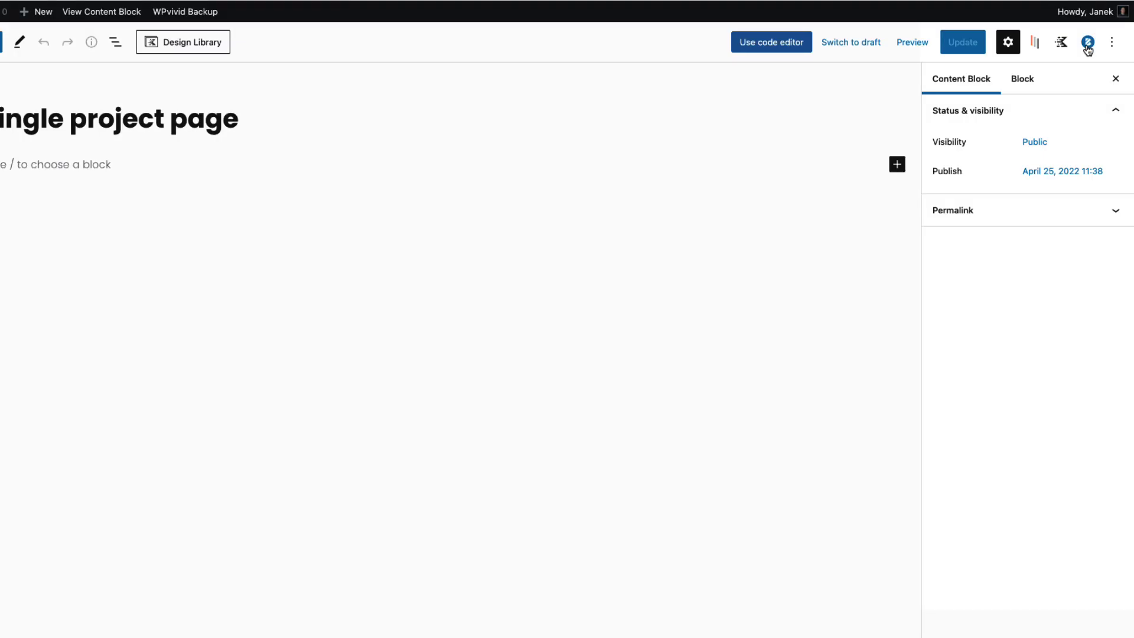
- Add a display condition that includes Project Single, and set the Dynamic Content Preview to the Danny boy project
{"action": "left_click", "coordinate": [1087, 43]}
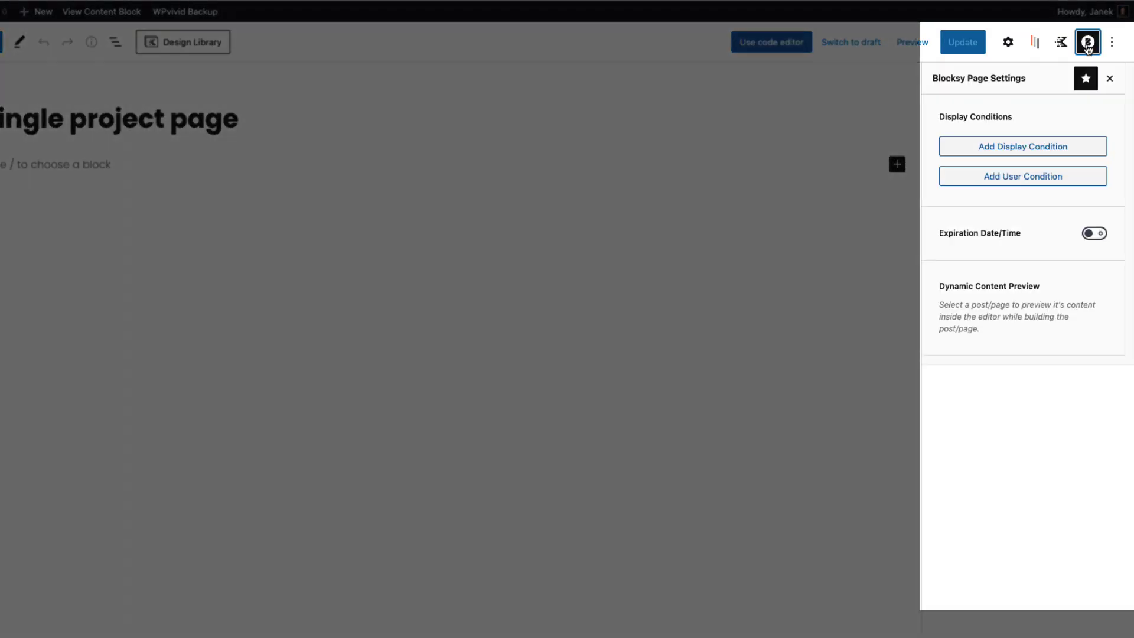
{"action": "left_click", "coordinate": [994, 147]}
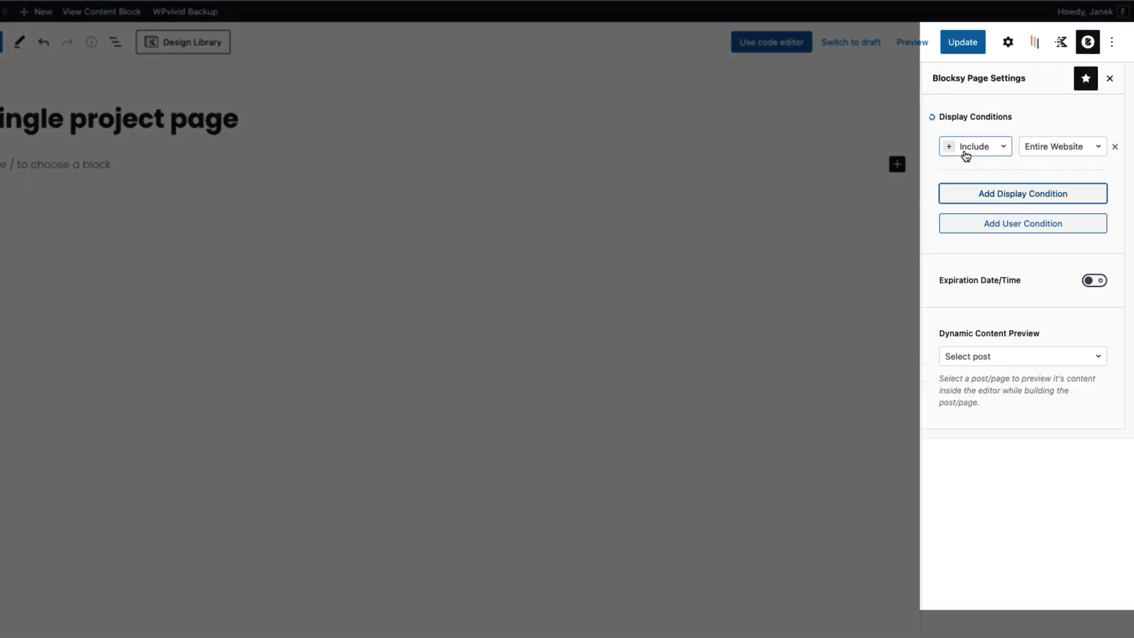
{"action": "left_click", "coordinate": [1073, 148]}
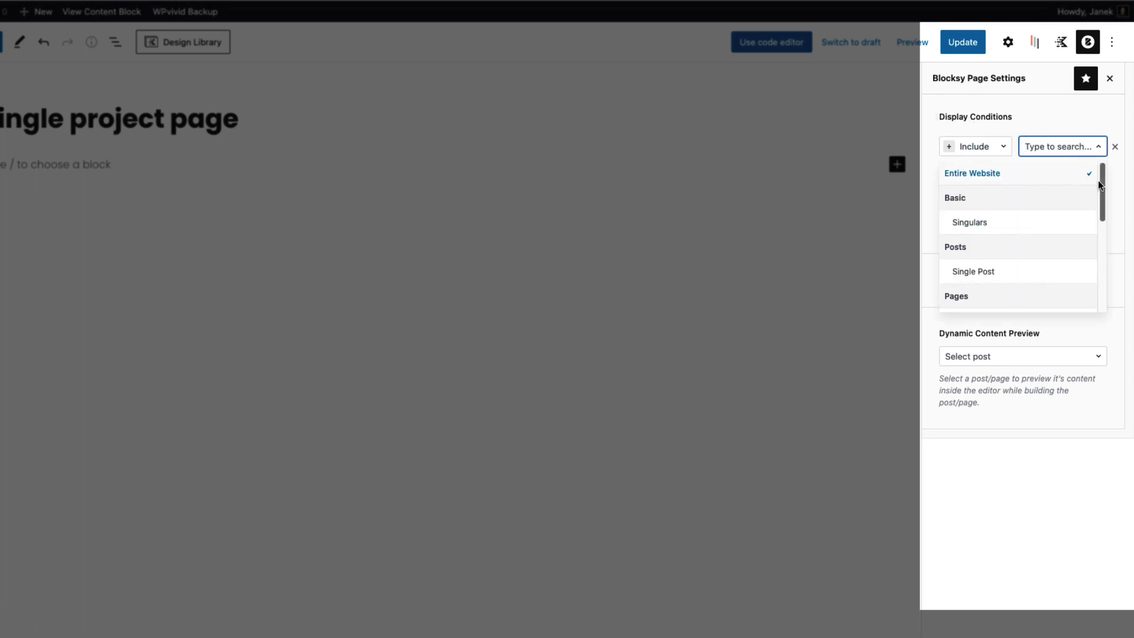
{"action": "left_click_drag", "start_coordinate": [1099, 185], "coordinate": [1082, 255]}
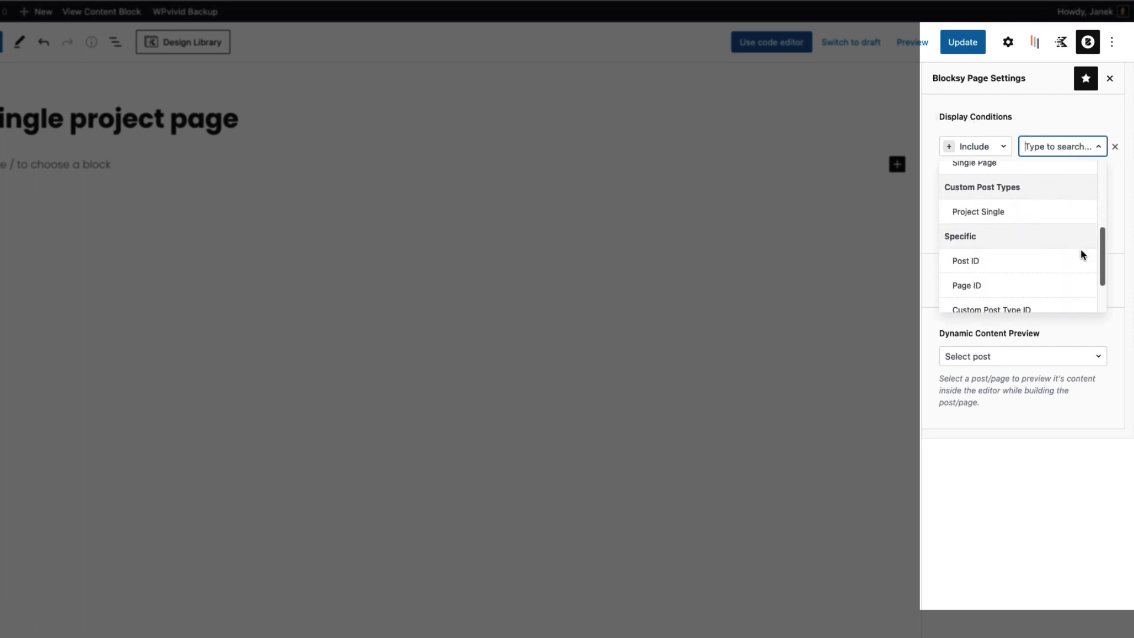
{"action": "left_click", "coordinate": [982, 207]}
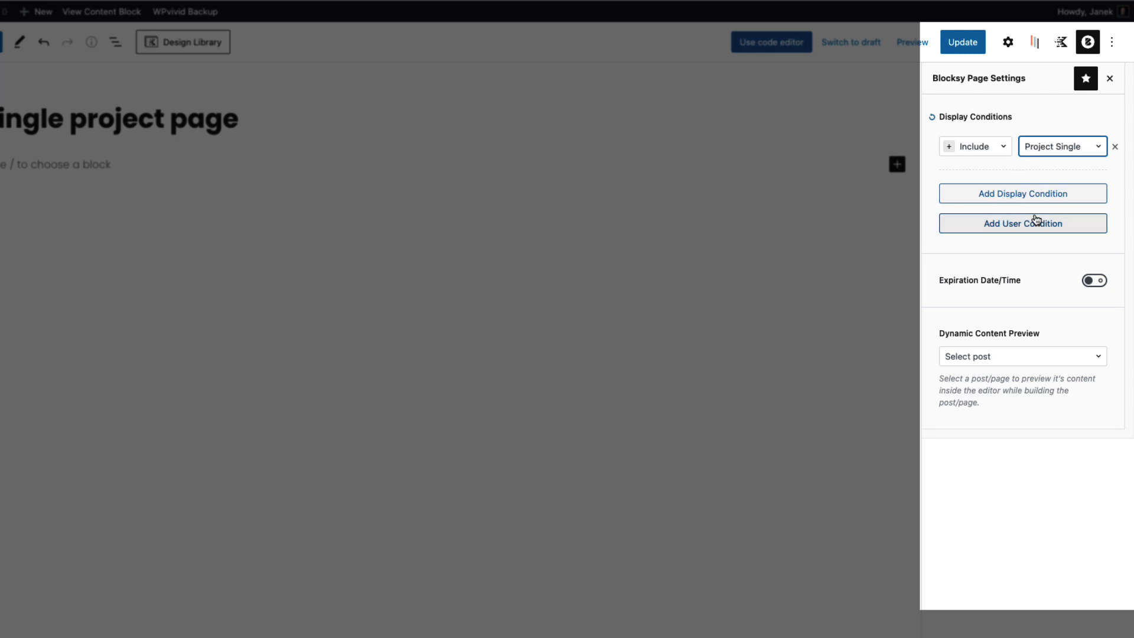
{"action": "left_click", "coordinate": [991, 359]}
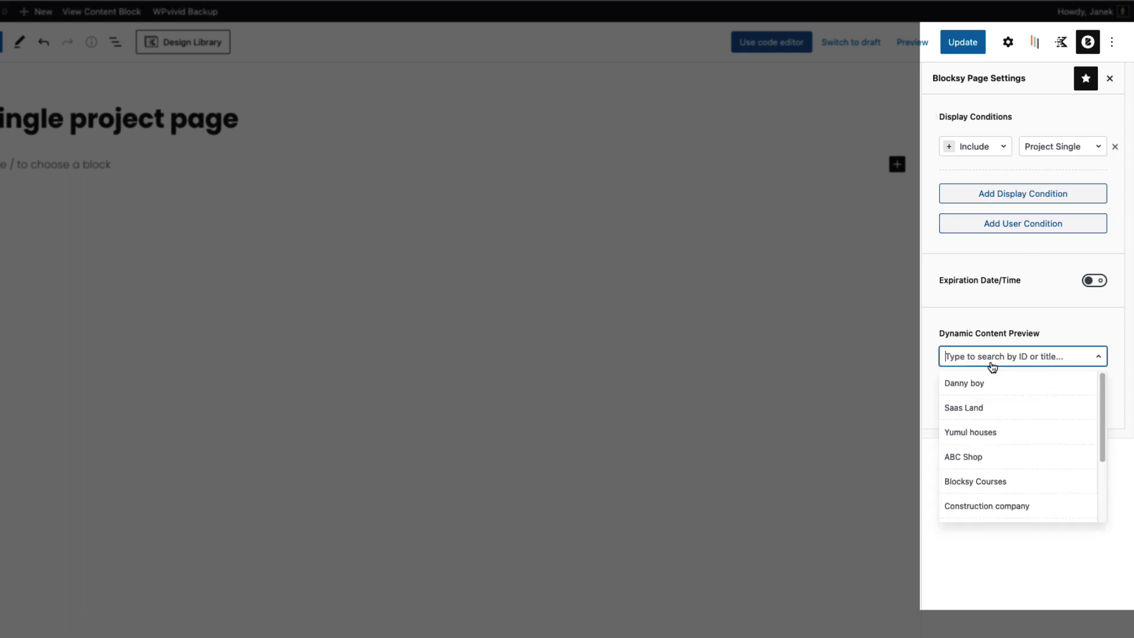
{"action": "left_click", "coordinate": [961, 385]}
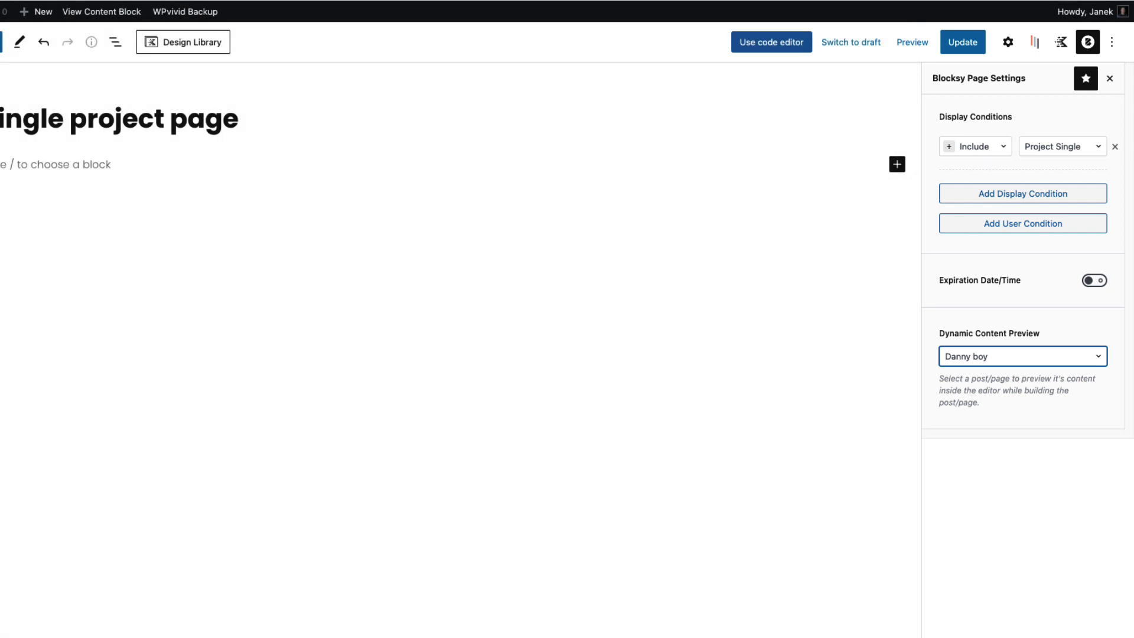
- Insert a Post Featured Image block as the template's first block and show its block settings
{"action": "left_click", "coordinate": [23, 166]}
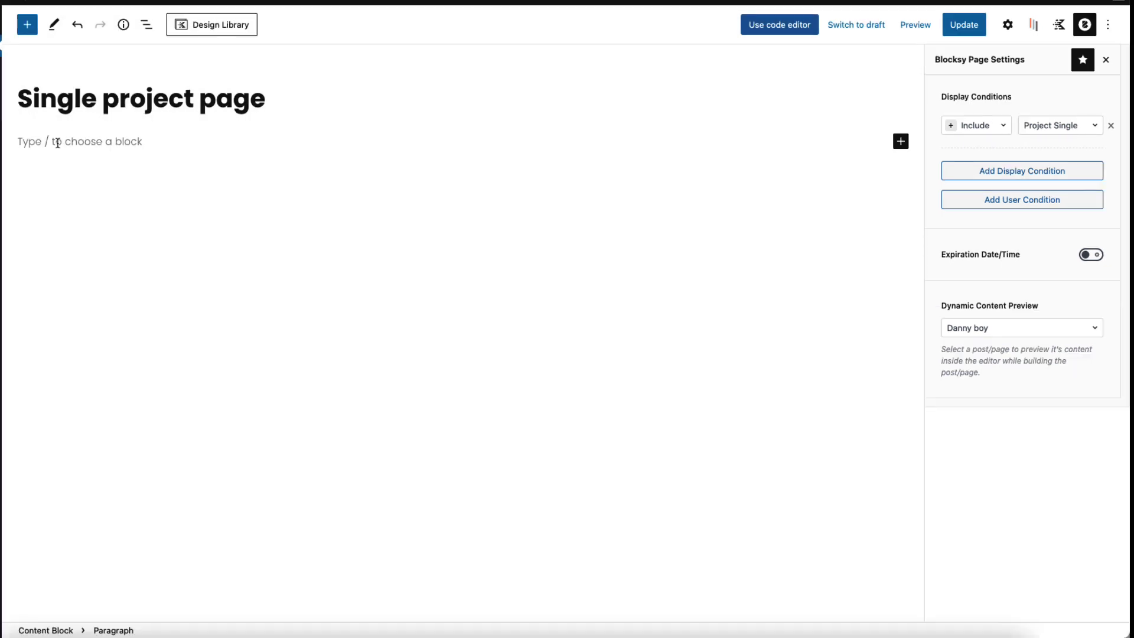
{"action": "type", "text": "/feau"}
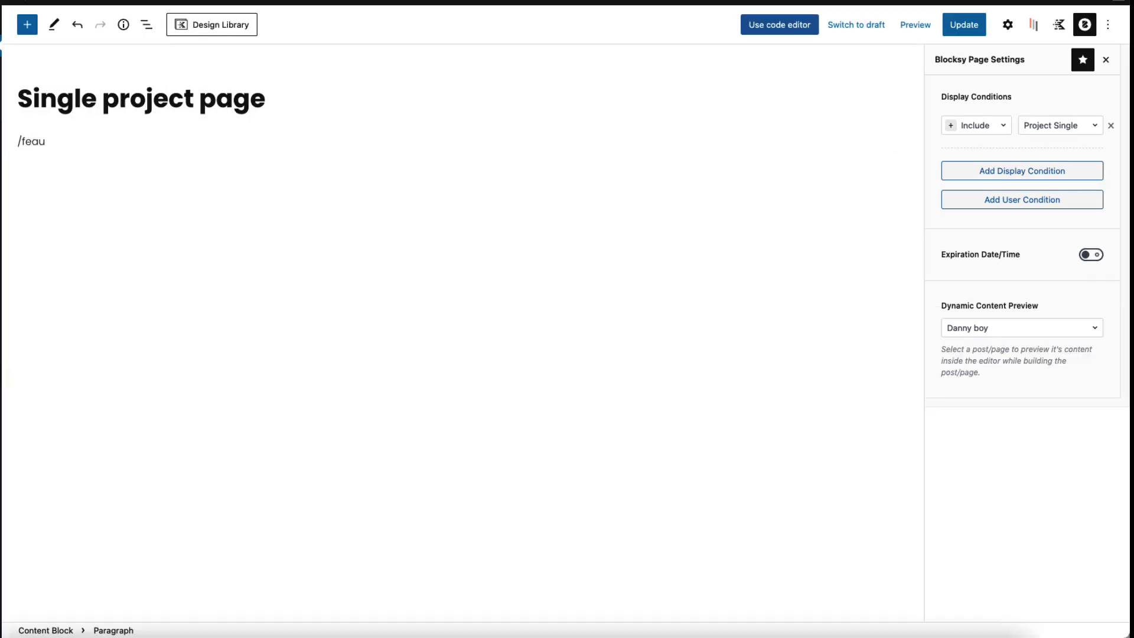
{"action": "key", "text": "BackSpace"}
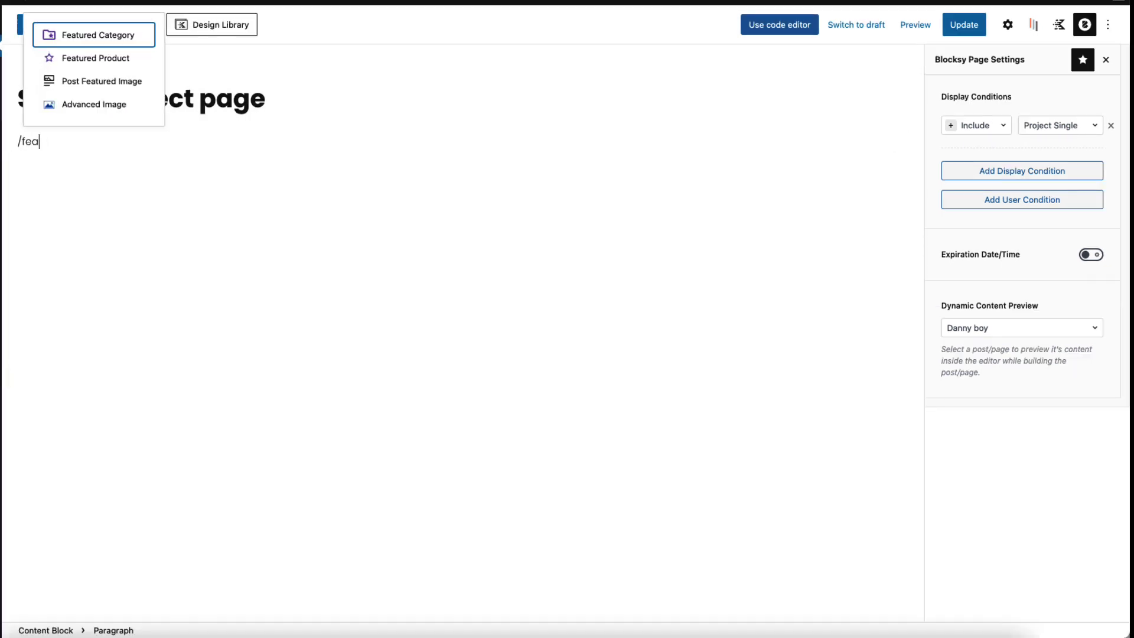
{"action": "left_click", "coordinate": [99, 81]}
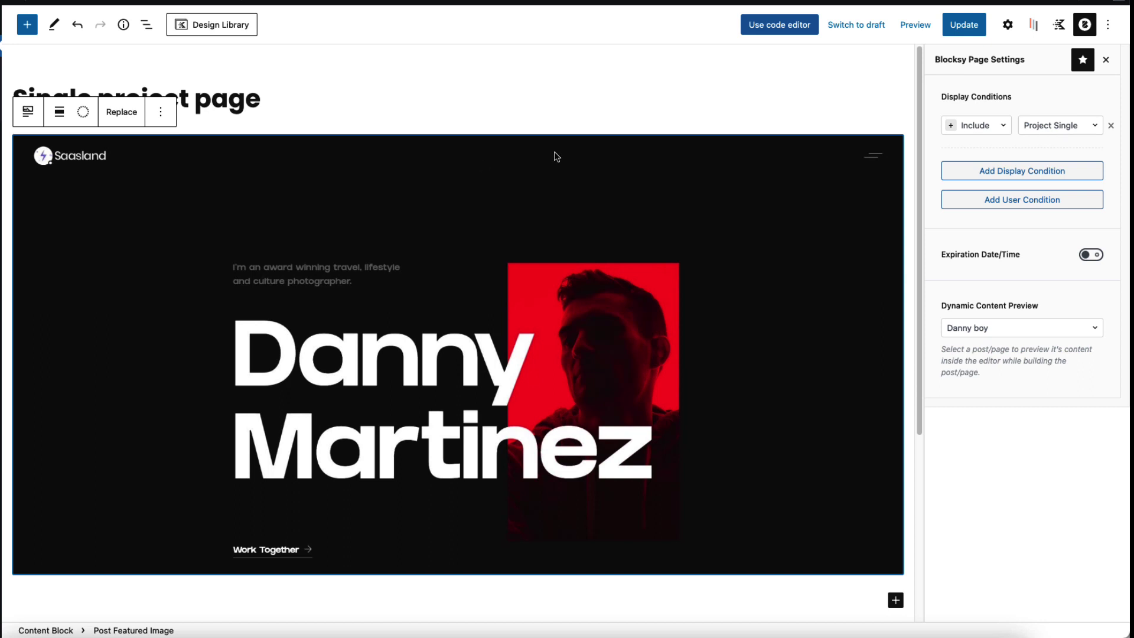
{"action": "left_click", "coordinate": [1007, 25]}
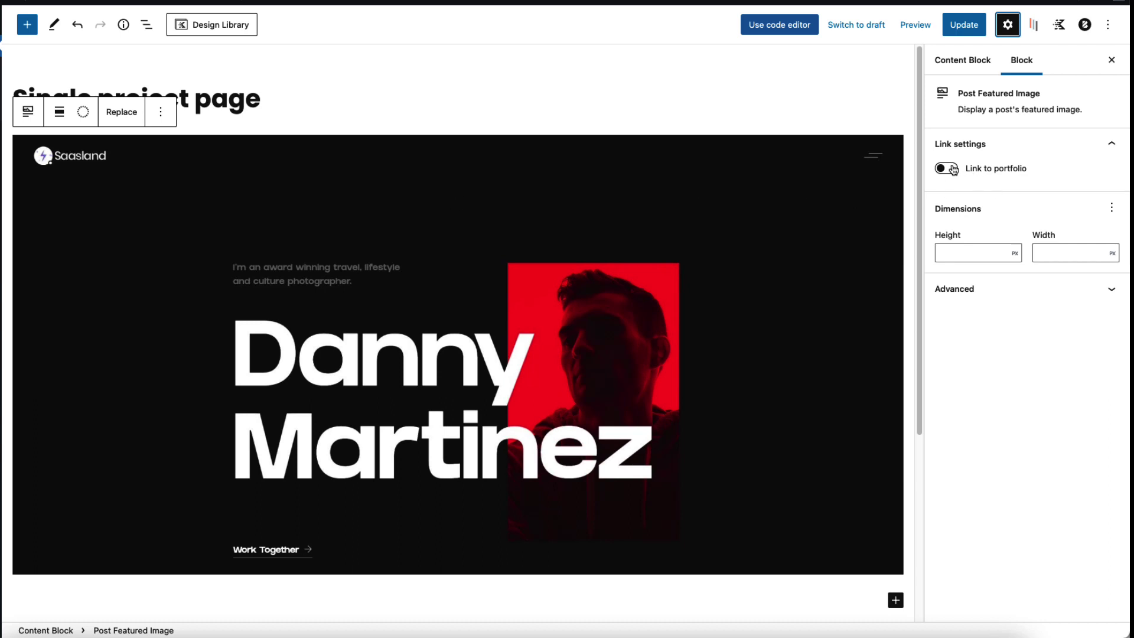
- Insert a Post Title block below the featured image
{"action": "scroll", "coordinate": [500, 375], "scroll_direction": "down", "scroll_amount": 1}
{"action": "scroll", "coordinate": [500, 375], "scroll_direction": "down", "scroll_amount": 3}
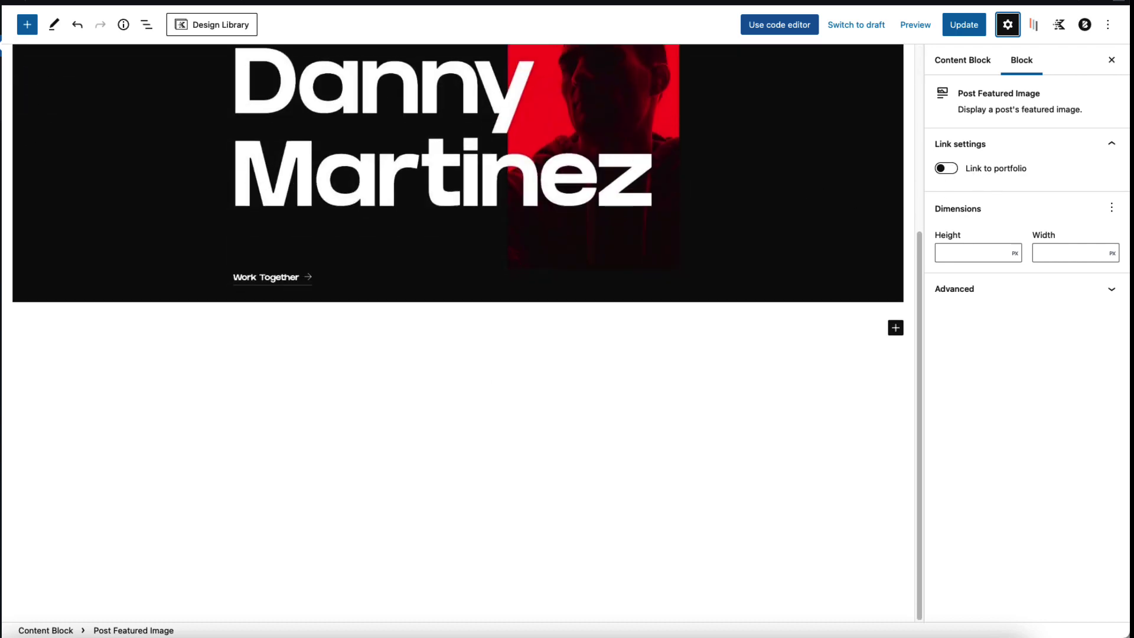
{"action": "left_click", "coordinate": [144, 347]}
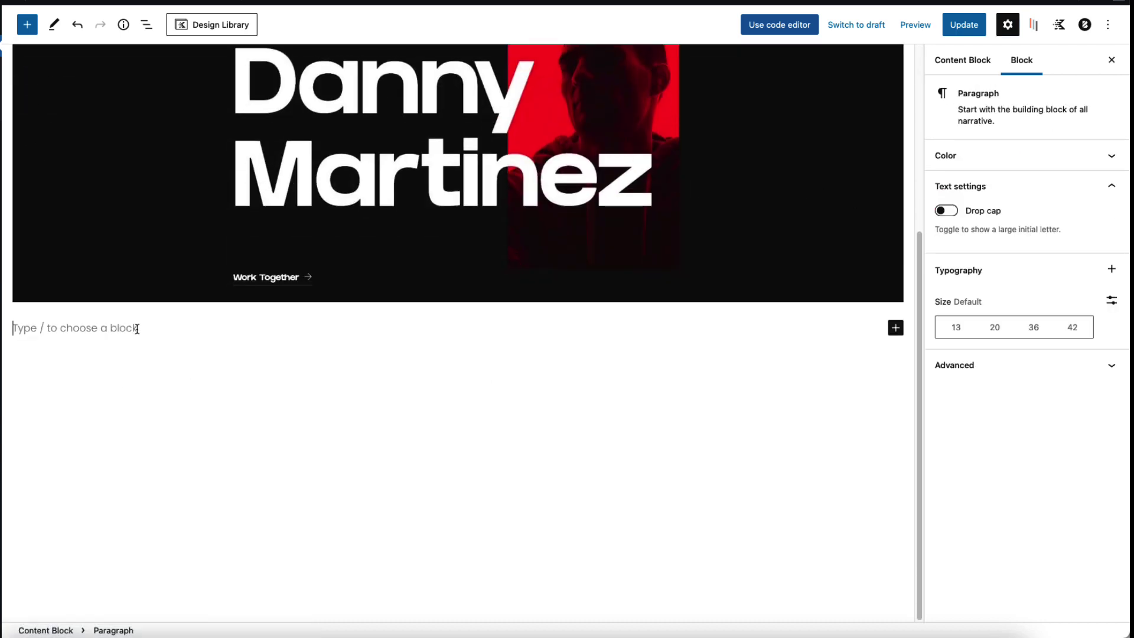
{"action": "type", "text": "/"}
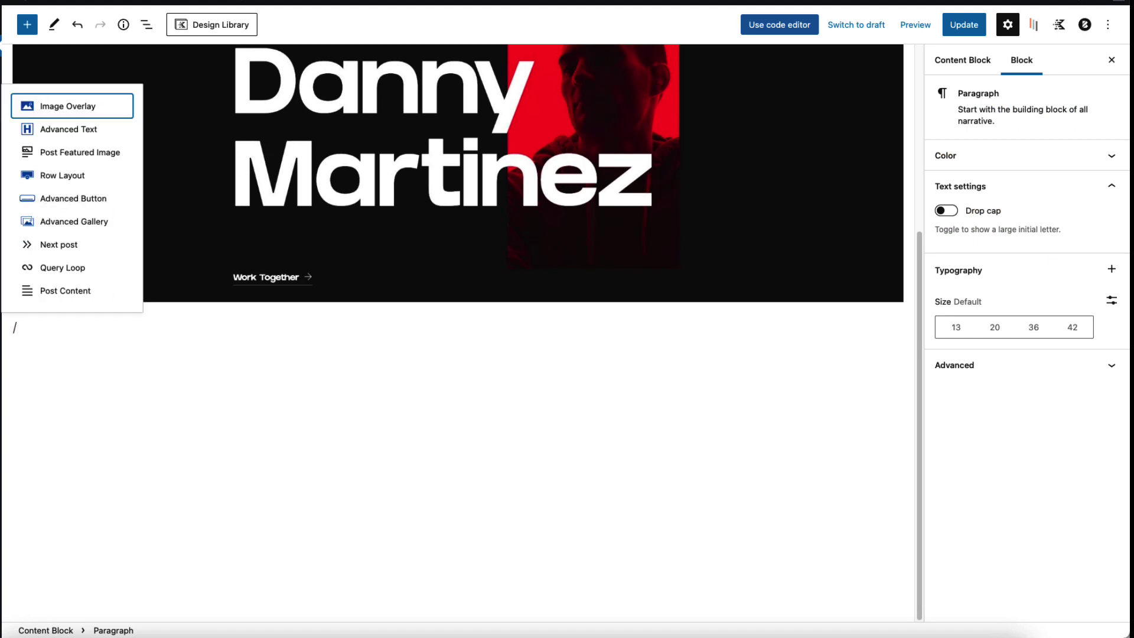
{"action": "type", "text": "post titl"}
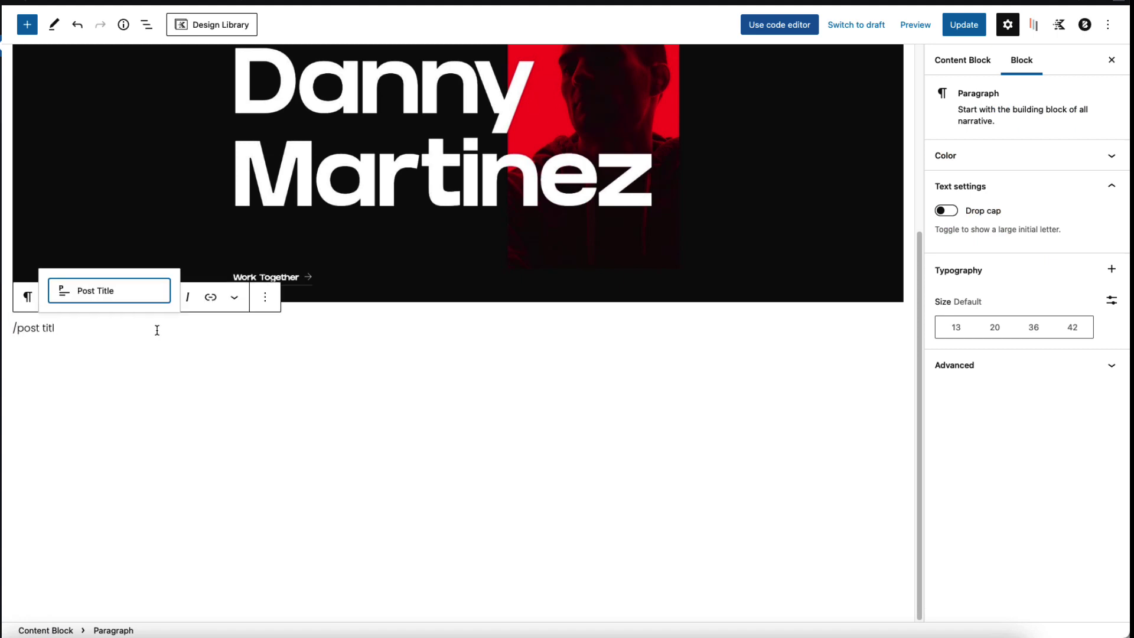
{"action": "left_click", "coordinate": [110, 296]}
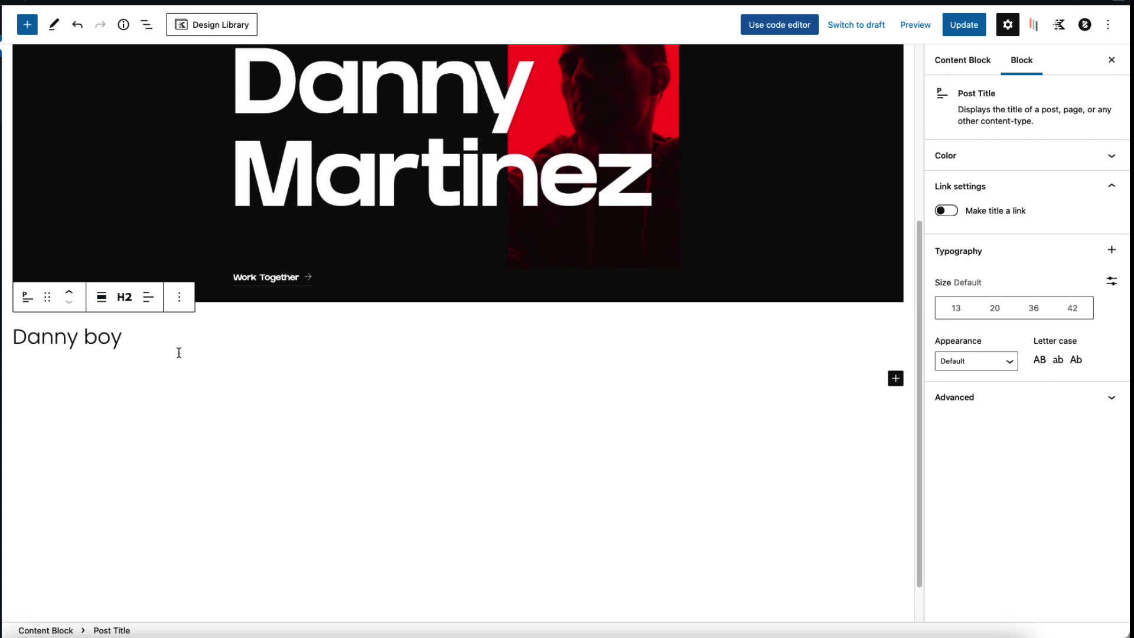
- Add a Spacer/Divider block below the post title
{"action": "left_click", "coordinate": [895, 379]}
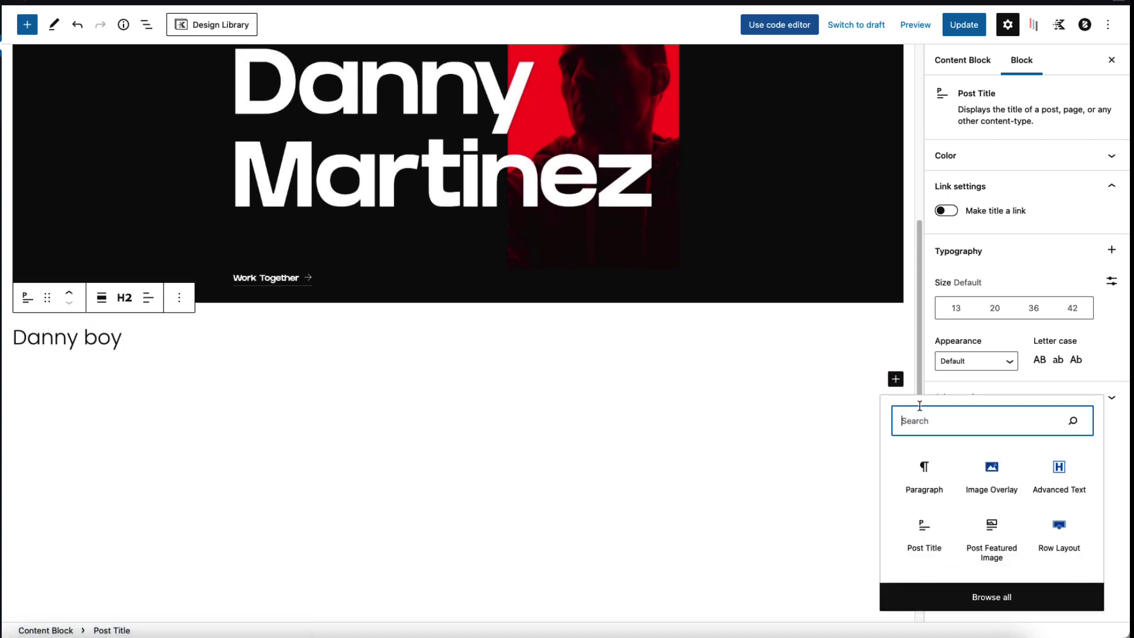
{"action": "type", "text": "space"}
{"action": "left_click", "coordinate": [991, 478]}
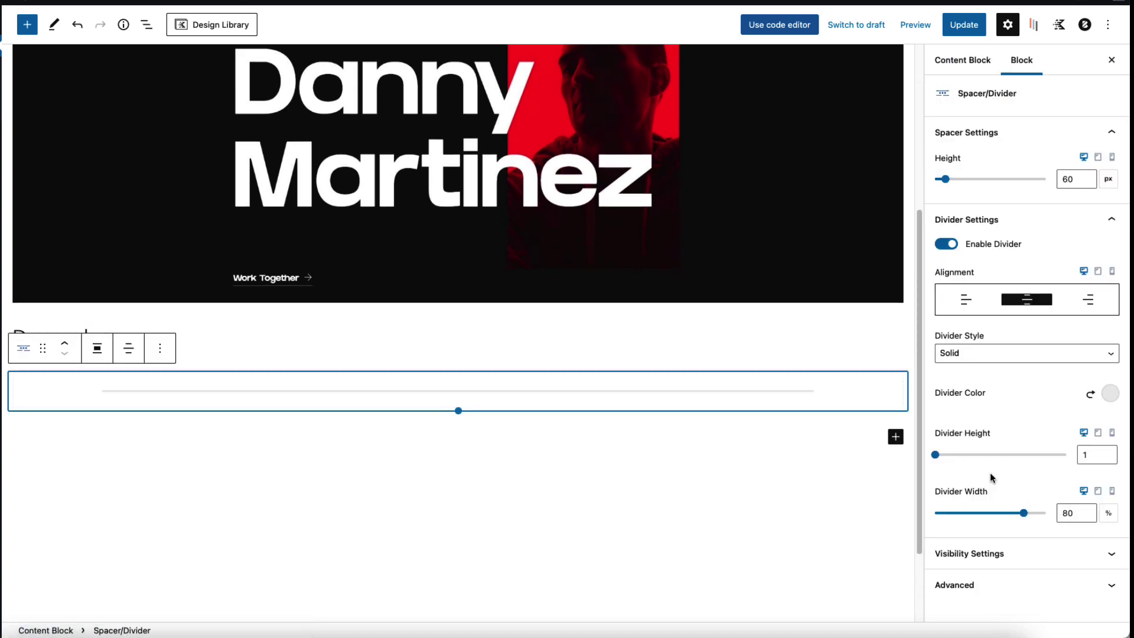
- Align the divider to the left and set its width to 100%
{"action": "left_click", "coordinate": [967, 301]}
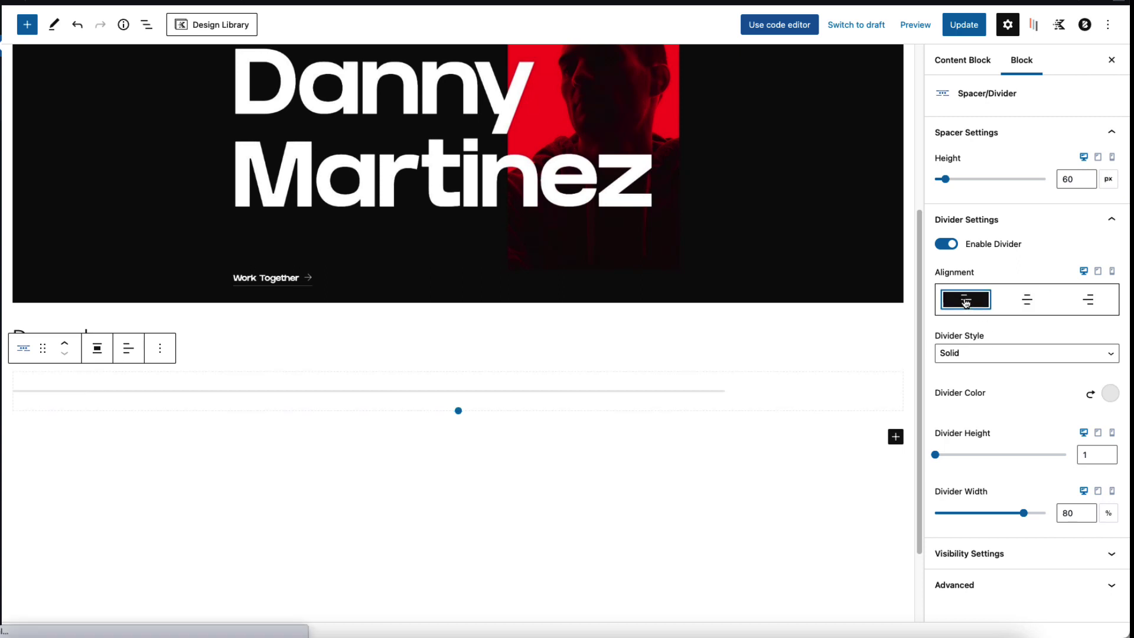
{"action": "left_click", "coordinate": [1057, 512]}
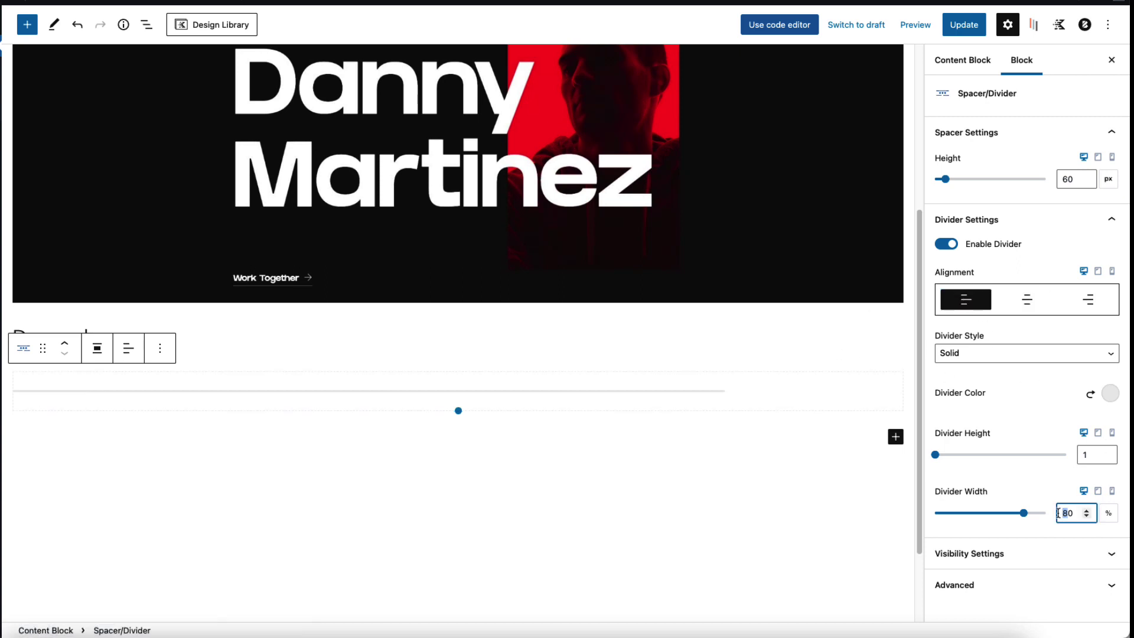
{"action": "type", "text": "100"}
- Insert a Row Layout block with two equal columns below the divider
{"action": "scroll", "coordinate": [814, 336], "scroll_direction": "down", "scroll_amount": 2}
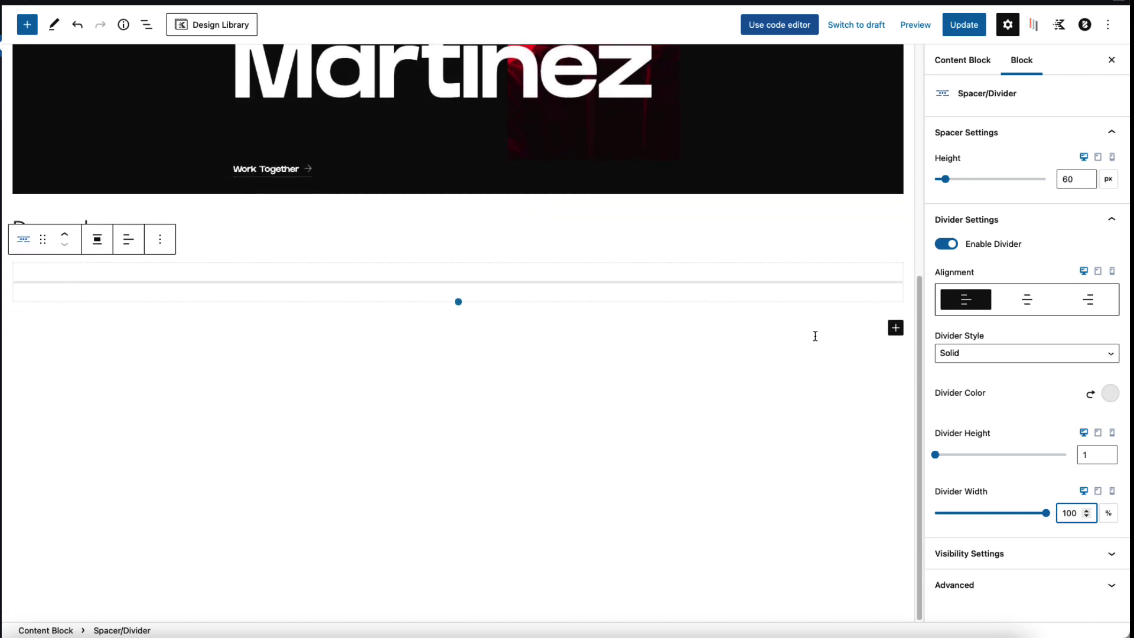
{"action": "left_click", "coordinate": [892, 330]}
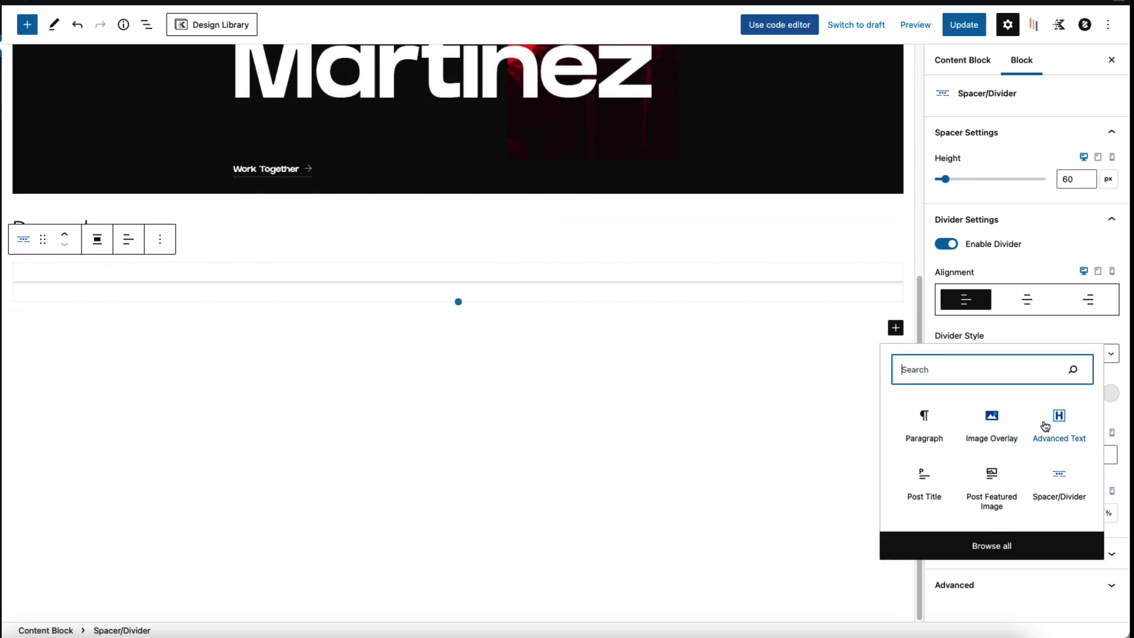
{"action": "type", "text": "row"}
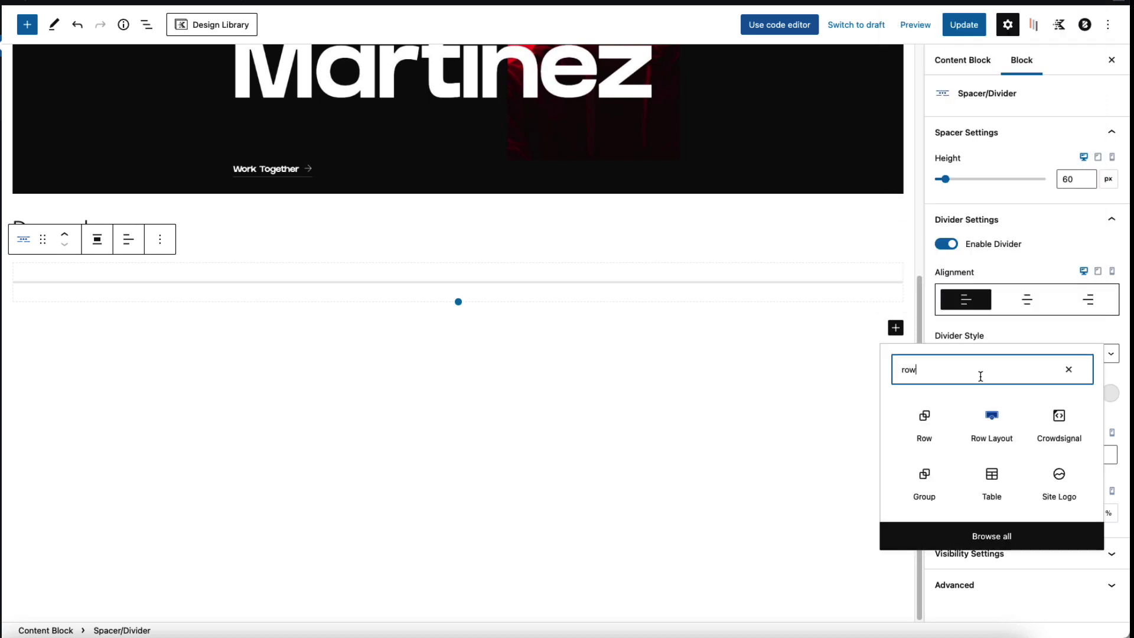
{"action": "left_click", "coordinate": [991, 425]}
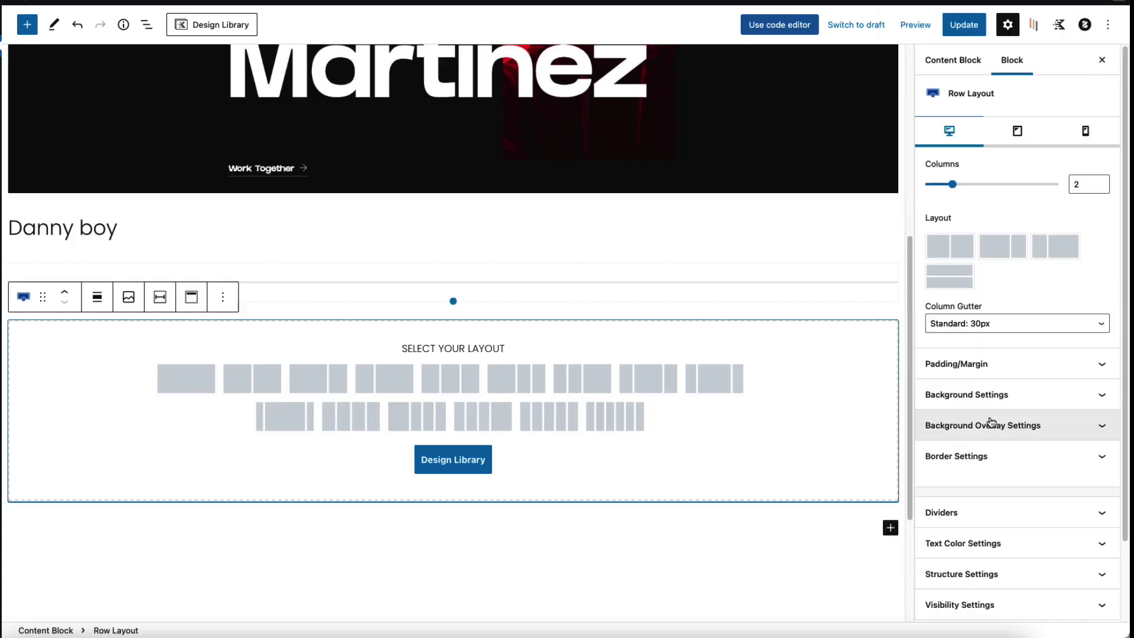
{"action": "left_click", "coordinate": [257, 378]}
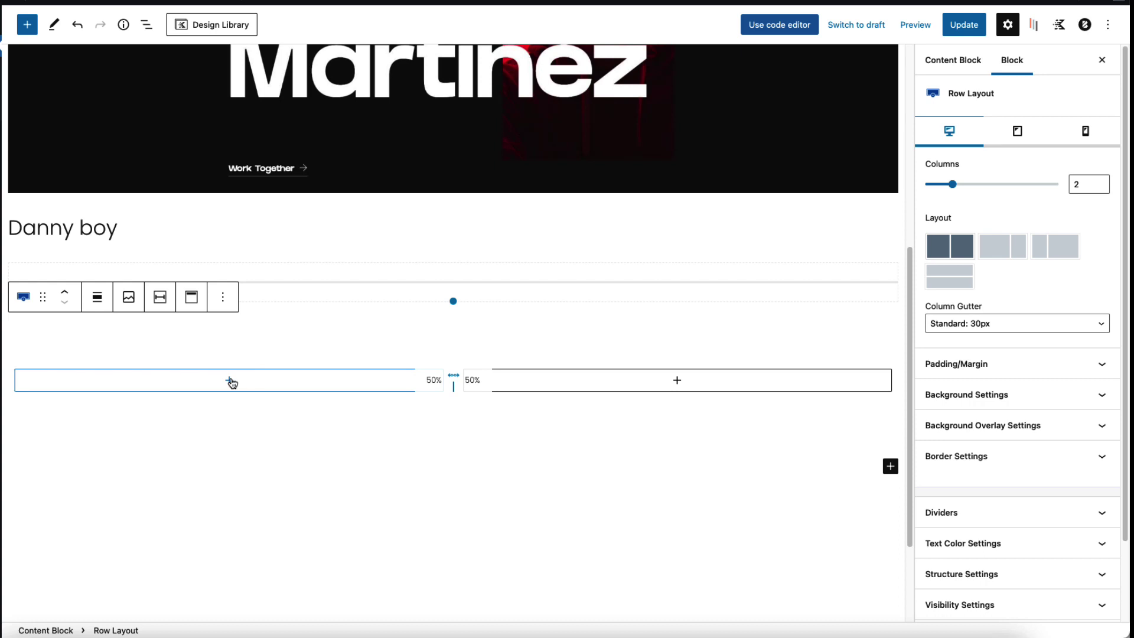
- Try a Post Content block in the new row's left column and remove it again
{"action": "left_click", "coordinate": [229, 380]}
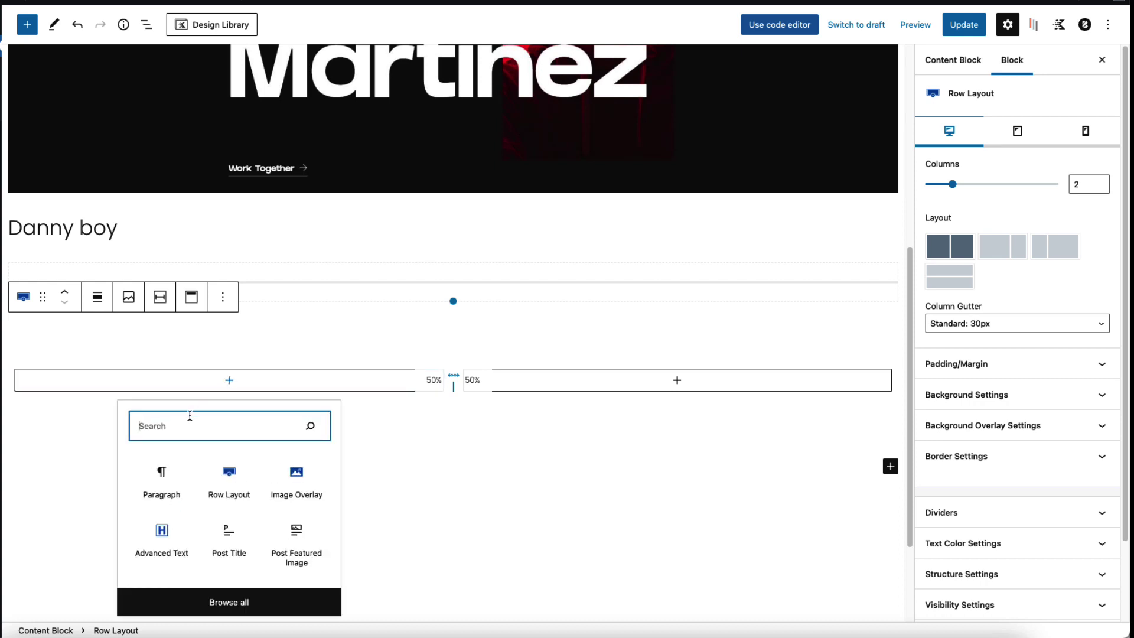
{"action": "type", "text": "post c"}
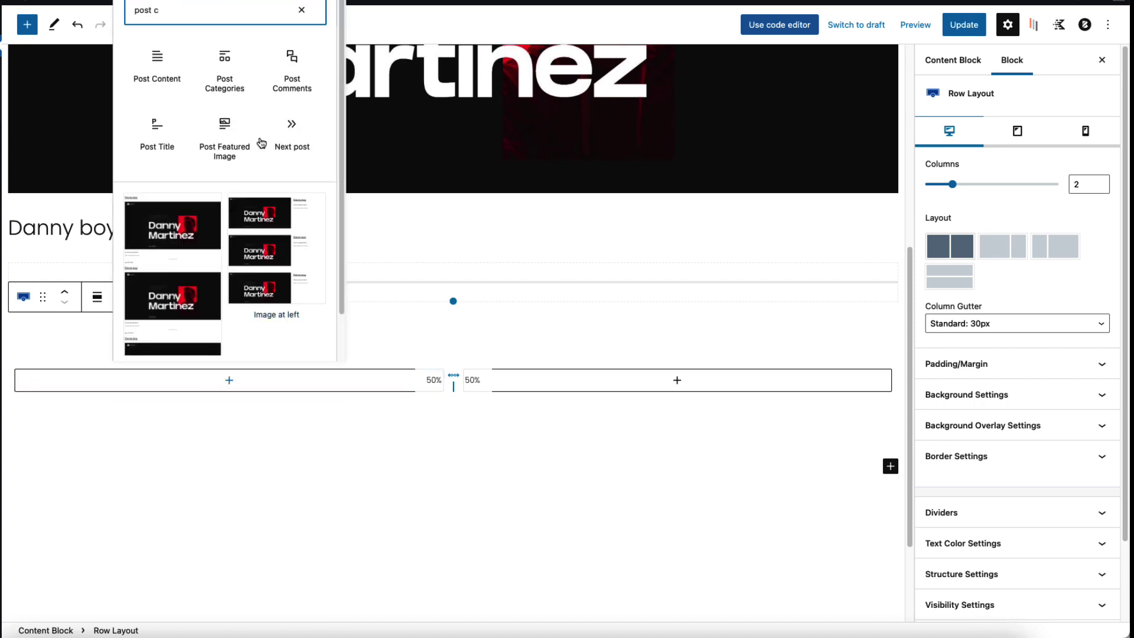
{"action": "left_click", "coordinate": [156, 57]}
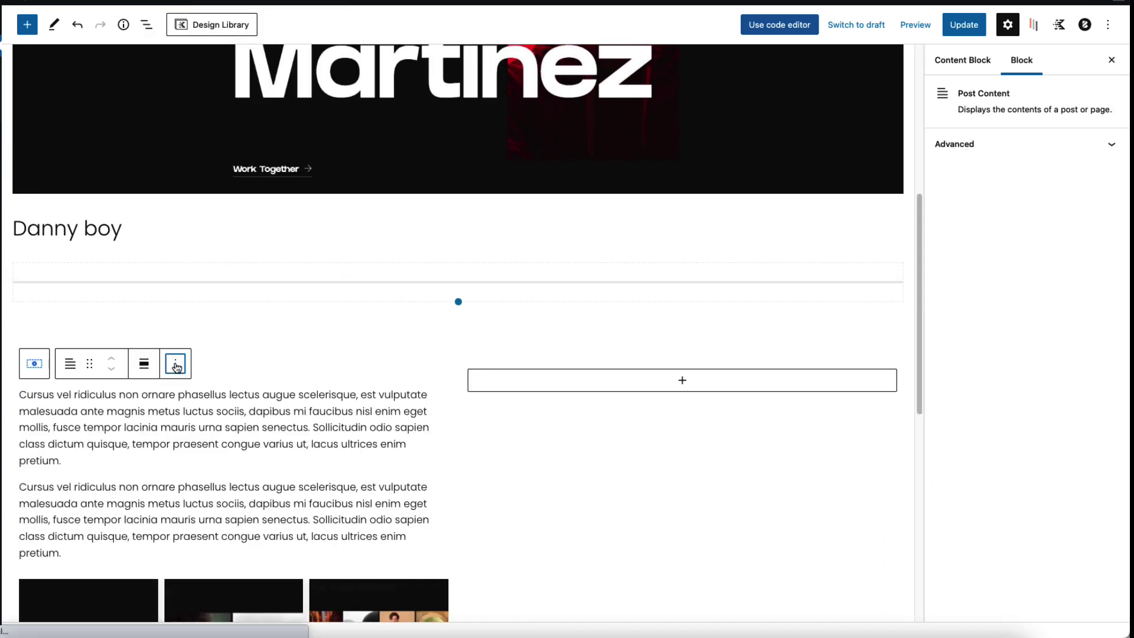
{"action": "left_click", "coordinate": [175, 363]}
{"action": "left_click", "coordinate": [216, 611]}
- Insert a Dynamic HTML block in the row's left column and set its HTML content to Post Content
{"action": "left_click", "coordinate": [214, 391]}
{"action": "type", "text": "htm"}
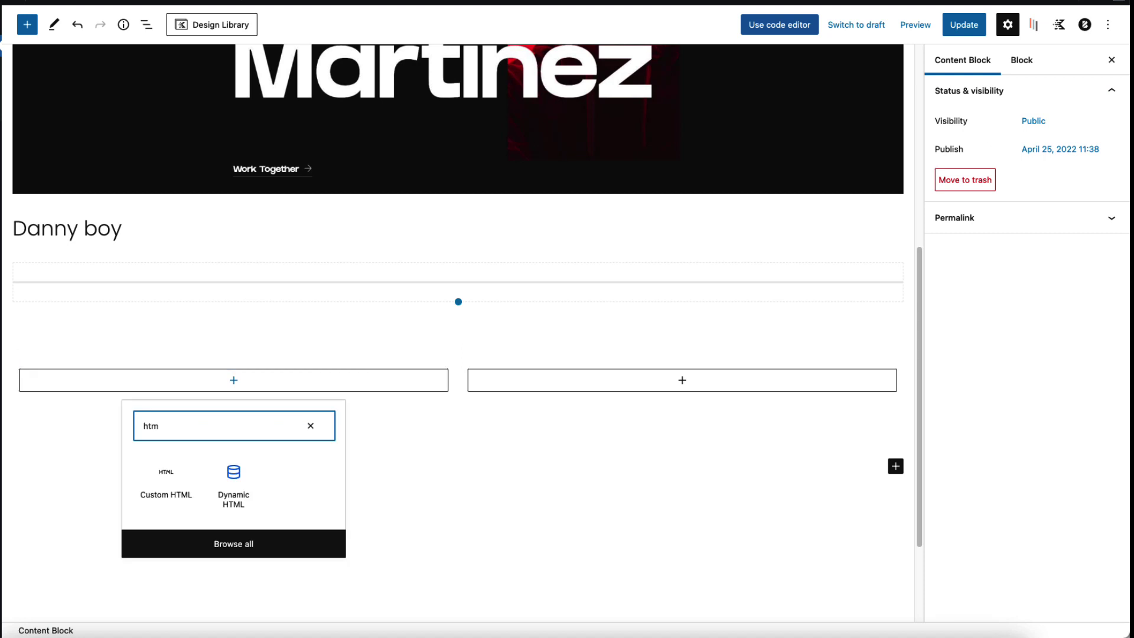
{"action": "left_click", "coordinate": [236, 476]}
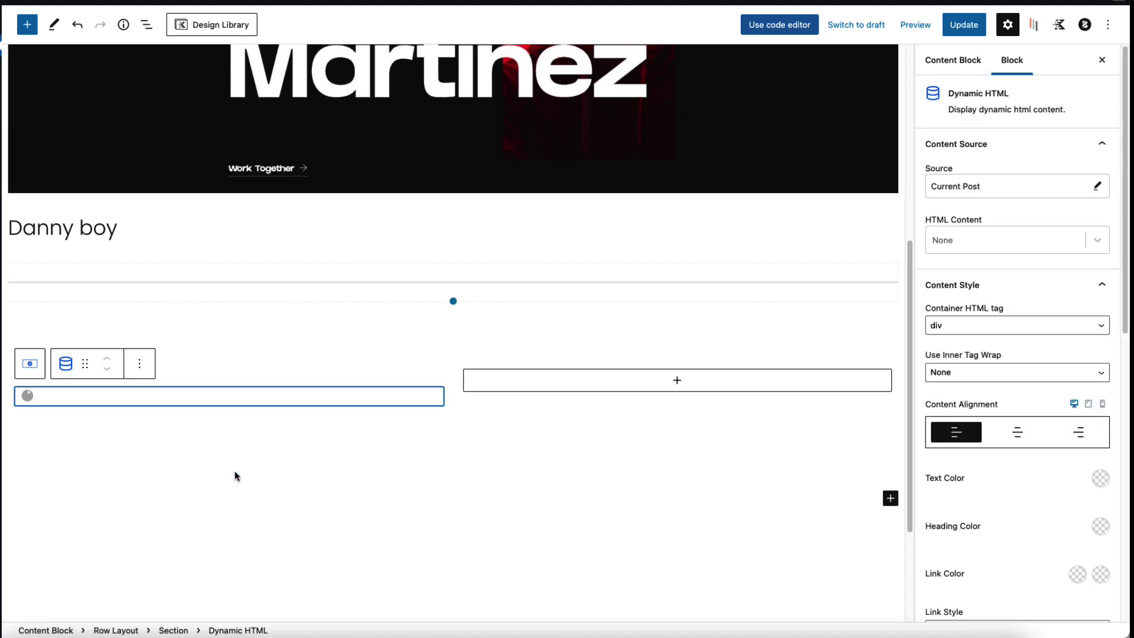
{"action": "left_click", "coordinate": [65, 364]}
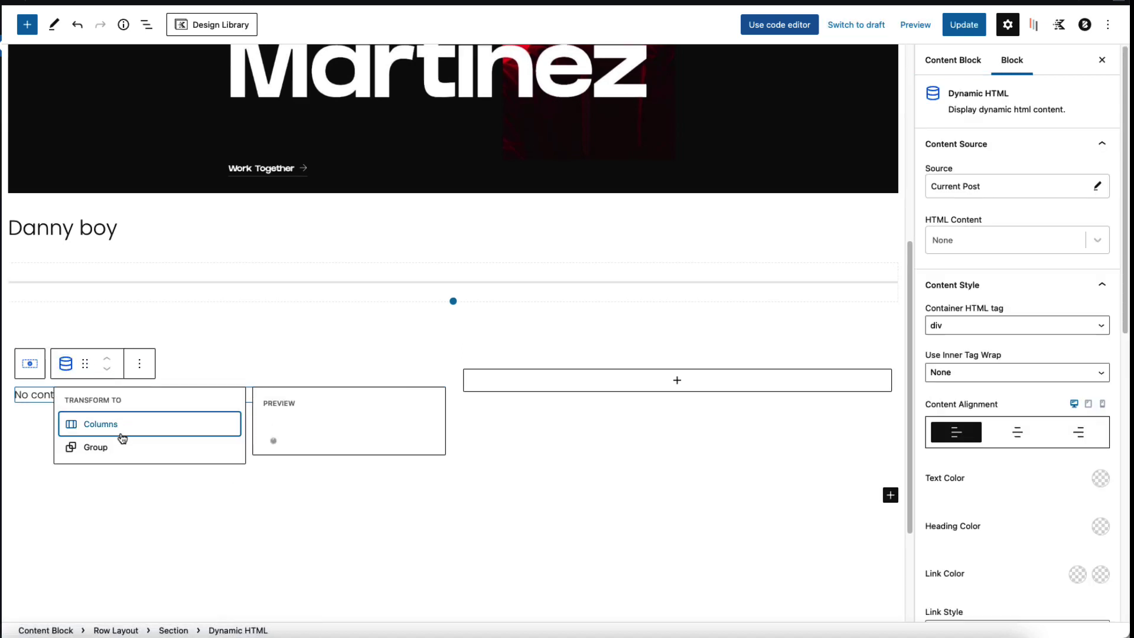
{"action": "left_click", "coordinate": [202, 391]}
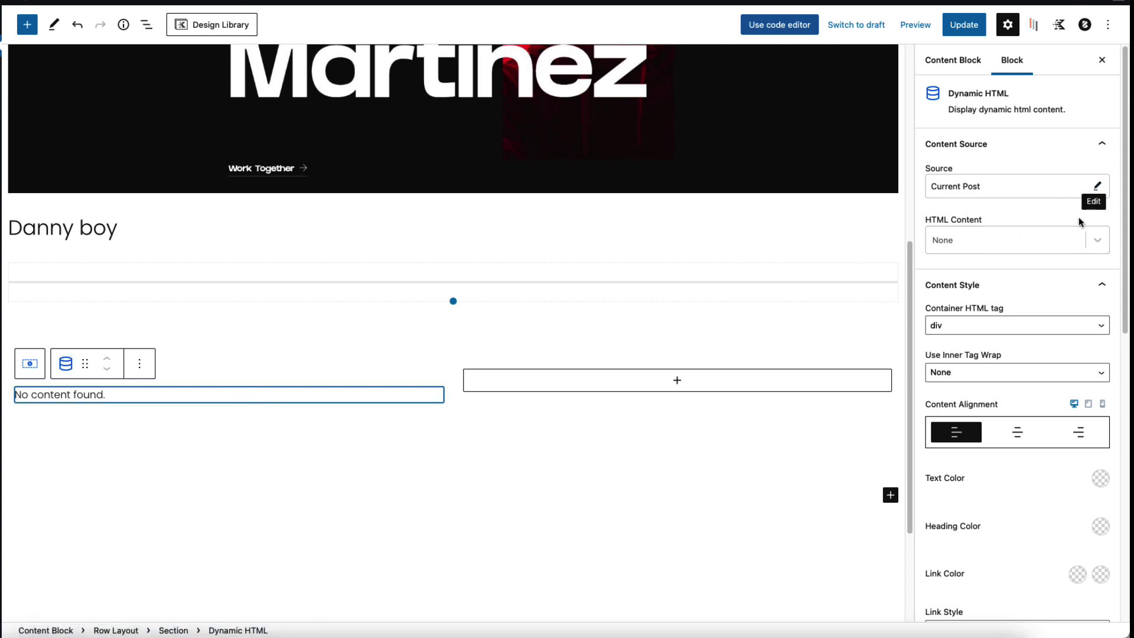
{"action": "left_click", "coordinate": [1094, 242]}
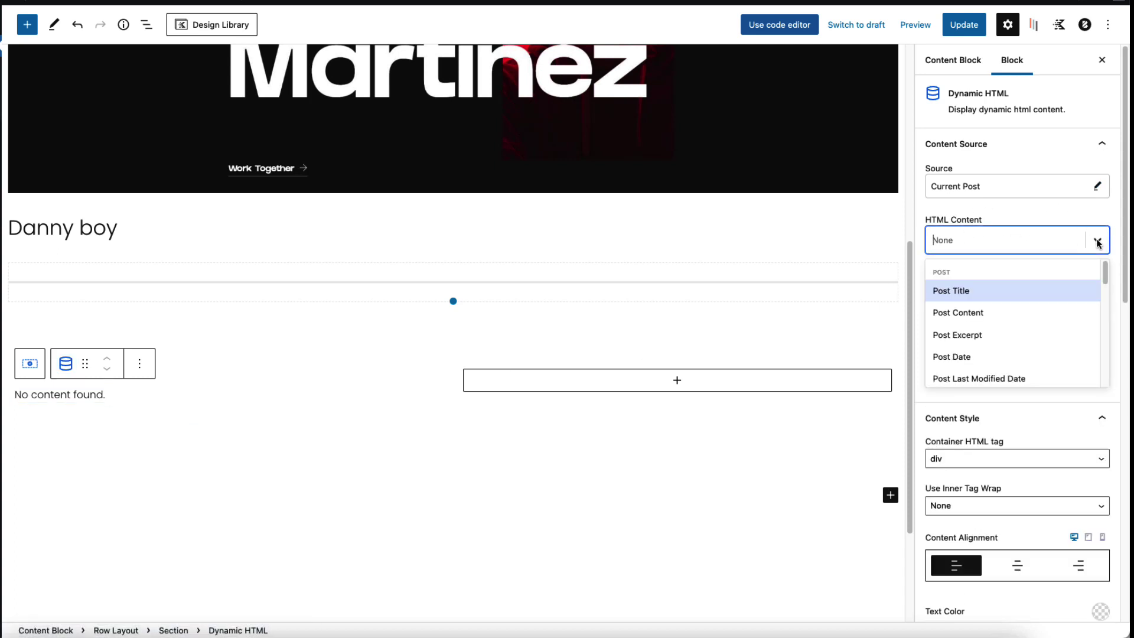
{"action": "left_click", "coordinate": [958, 313]}
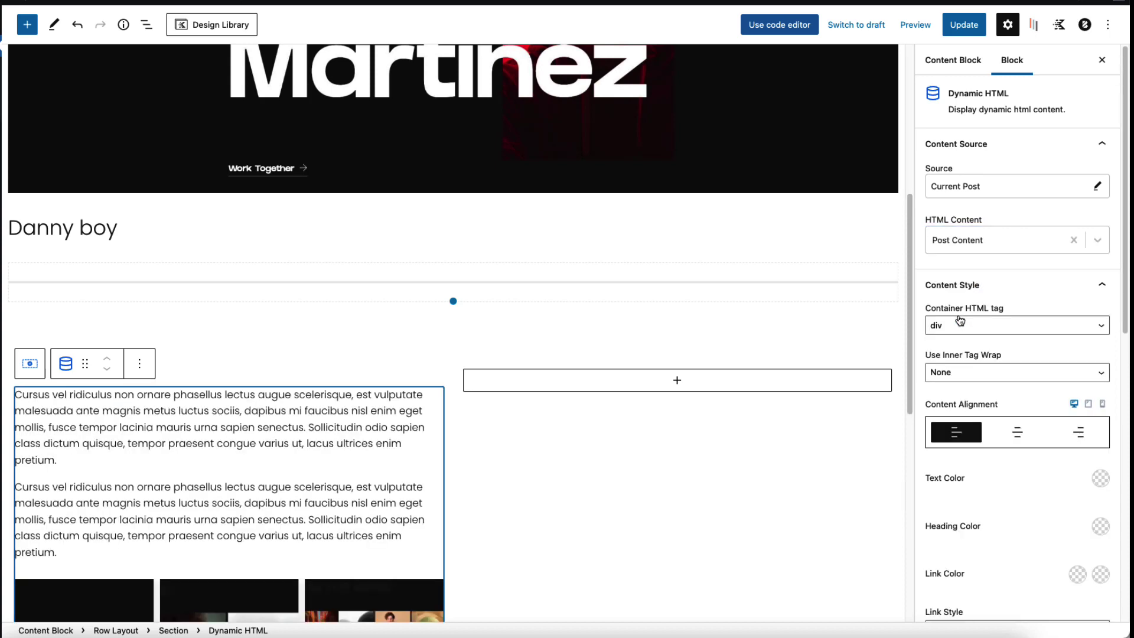
- Review the rendered post content and the Dynamic HTML block's style and typography settings
{"action": "scroll", "coordinate": [278, 434], "scroll_direction": "down", "scroll_amount": 3}
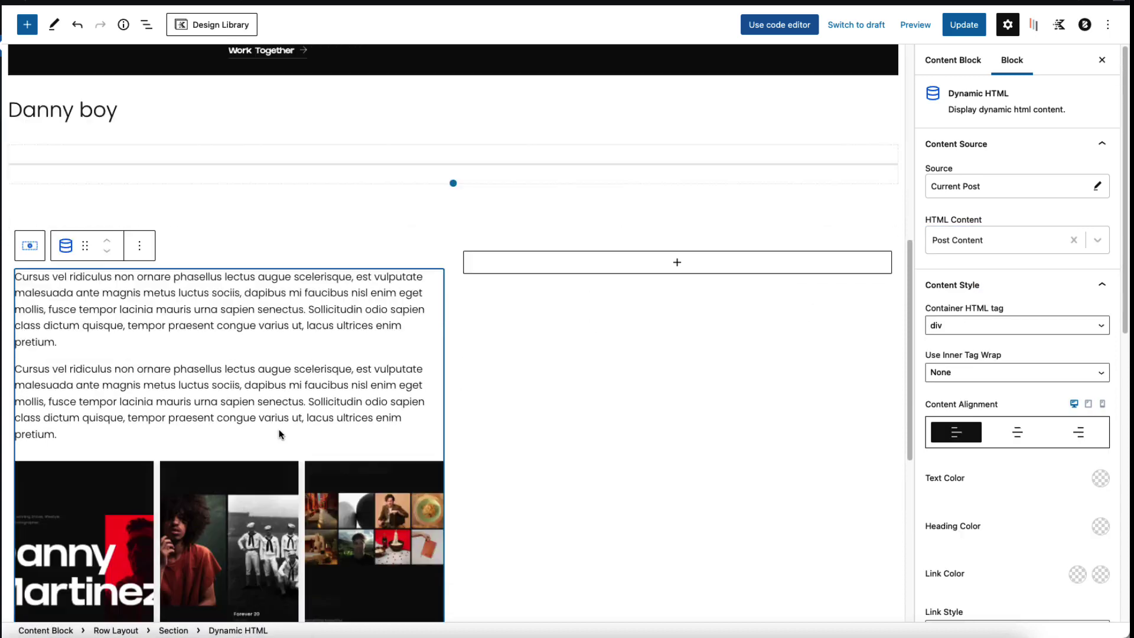
{"action": "scroll", "coordinate": [986, 377], "scroll_direction": "down", "scroll_amount": 3}
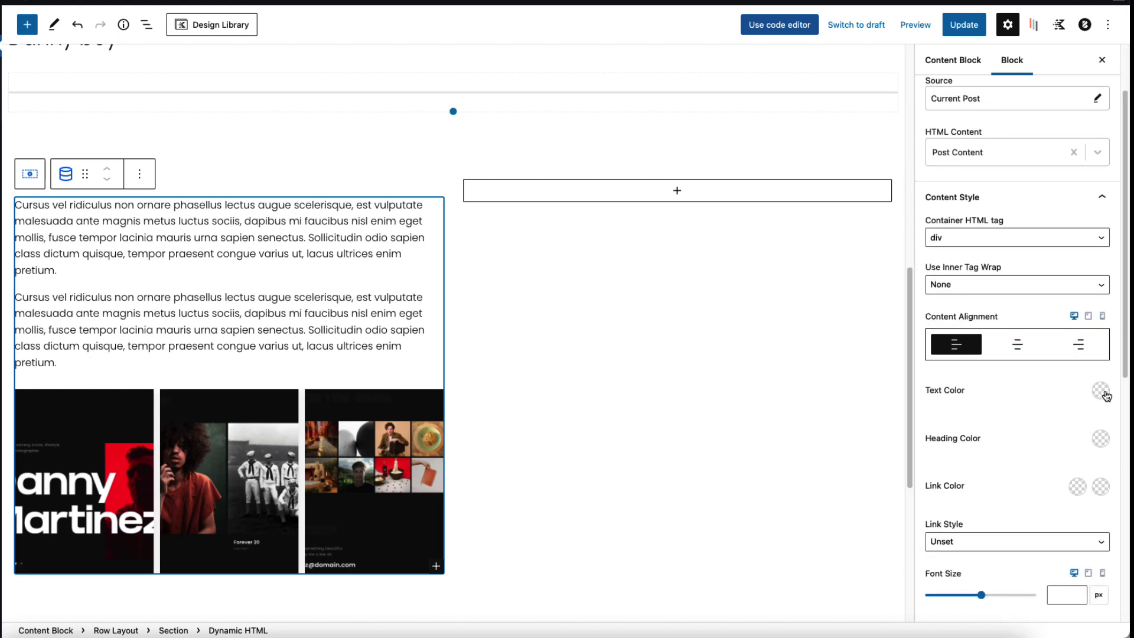
{"action": "scroll", "coordinate": [1057, 465], "scroll_direction": "down", "scroll_amount": 10}
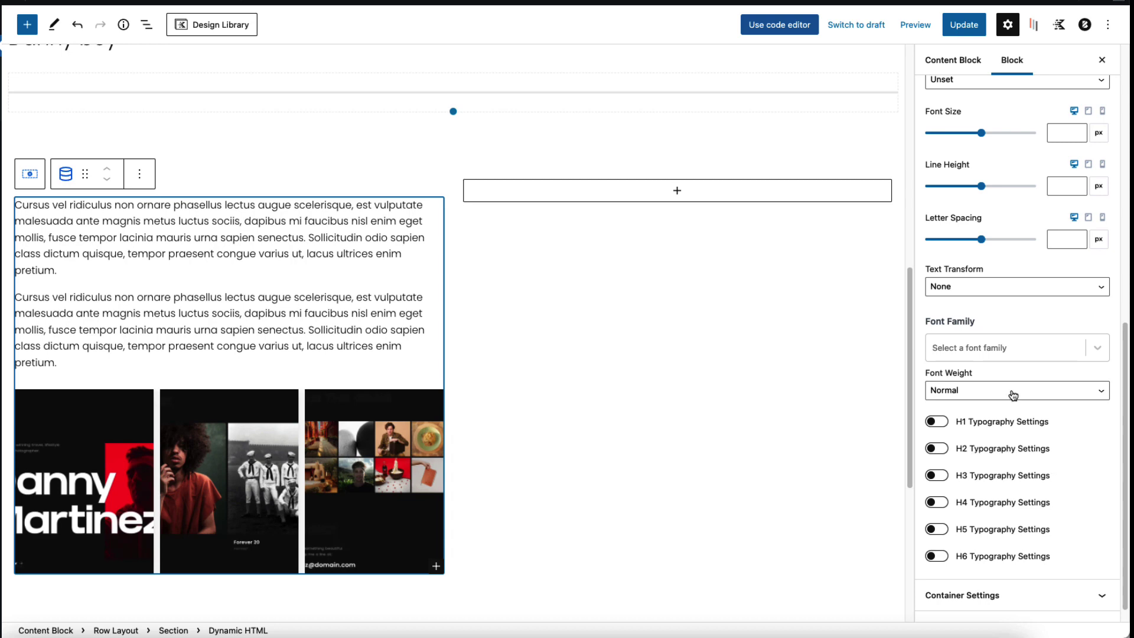
{"action": "scroll", "coordinate": [558, 319], "scroll_direction": "up", "scroll_amount": 6}
{"action": "scroll", "coordinate": [559, 323], "scroll_direction": "down", "scroll_amount": 3}
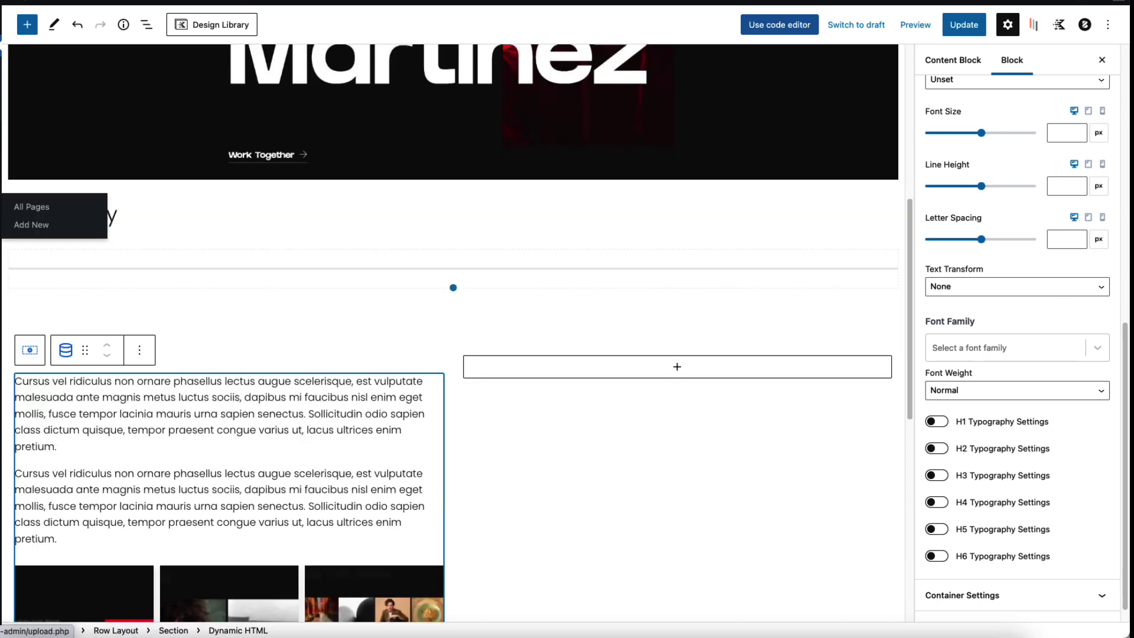
- Open the Danny boy project from the portfolio list and look through its content
{"action": "left_click", "coordinate": [39, 160]}
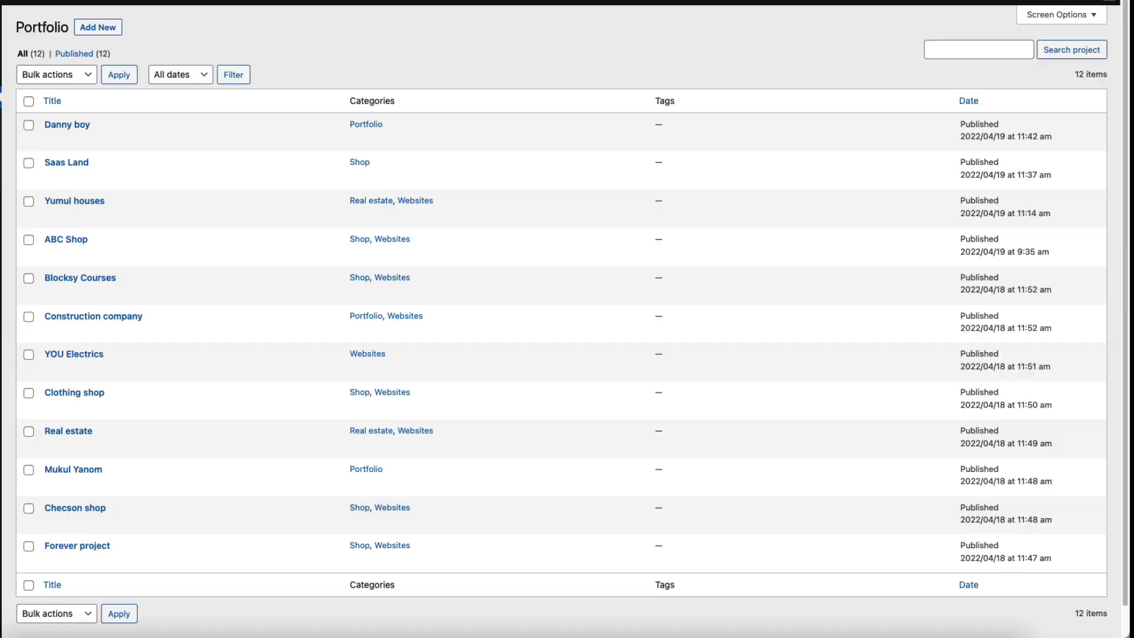
{"action": "left_click", "coordinate": [77, 125]}
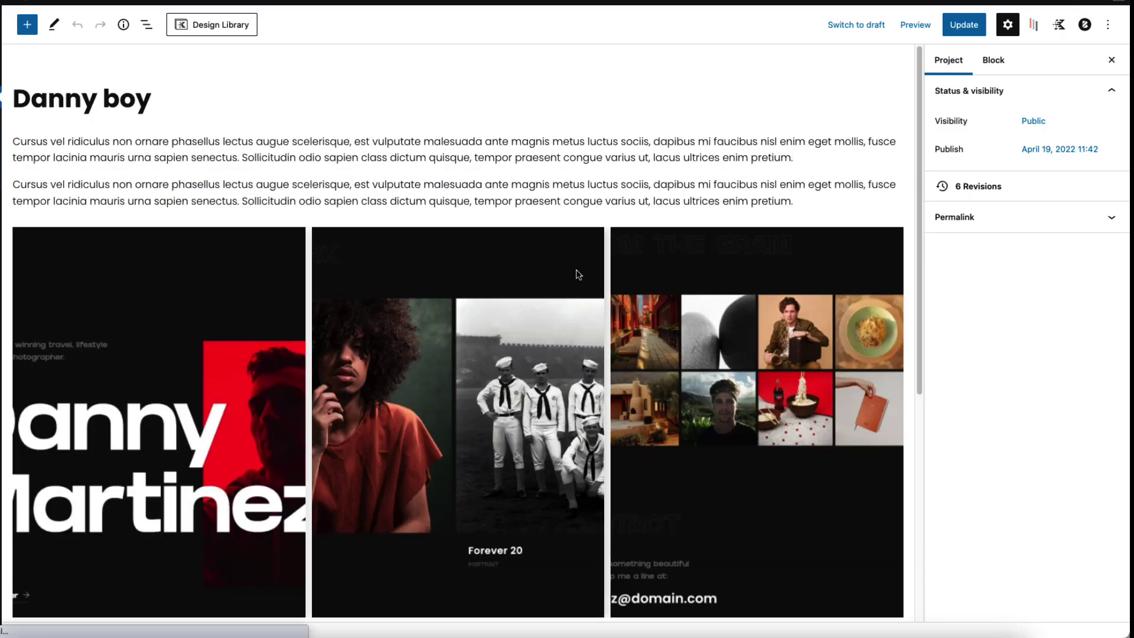
{"action": "scroll", "coordinate": [531, 272], "scroll_direction": "down", "scroll_amount": 6}
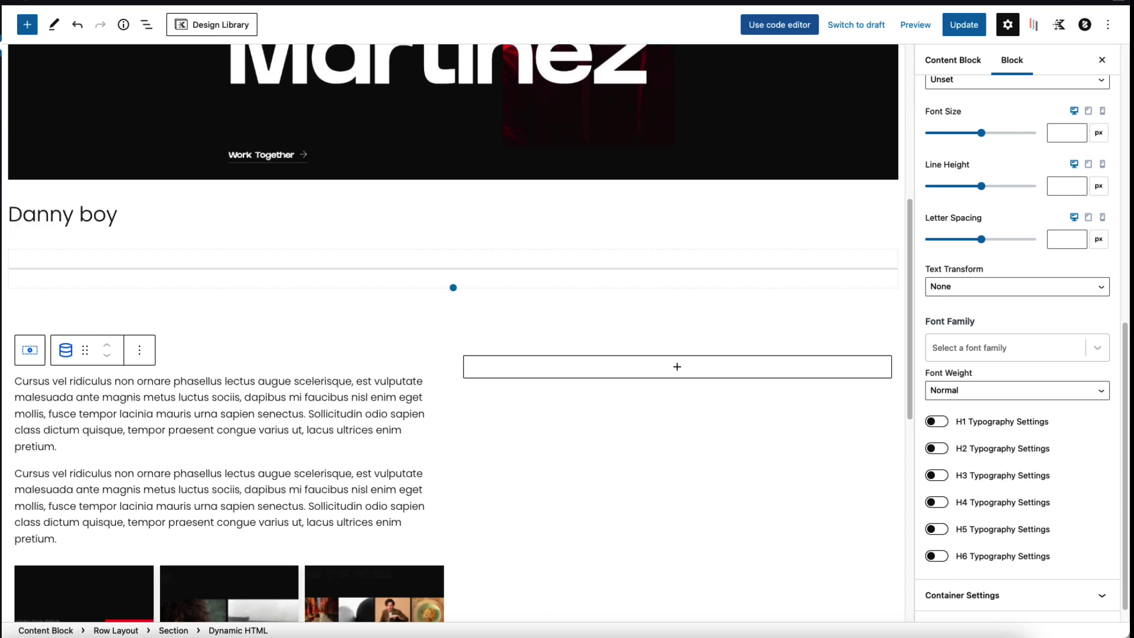
- Inspect the template row's project details and the custom meta key behind the Short Description's dynamic text
{"action": "scroll", "coordinate": [466, 331], "scroll_direction": "down", "scroll_amount": 1}
{"action": "left_click", "coordinate": [466, 331]}
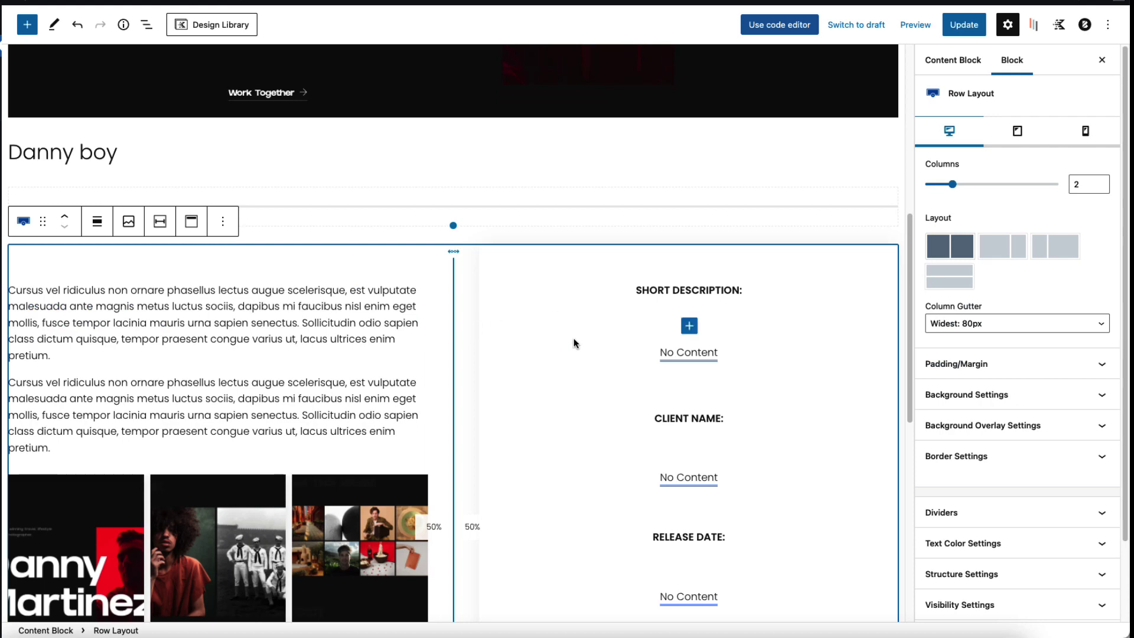
{"action": "scroll", "coordinate": [626, 303], "scroll_direction": "down", "scroll_amount": 3}
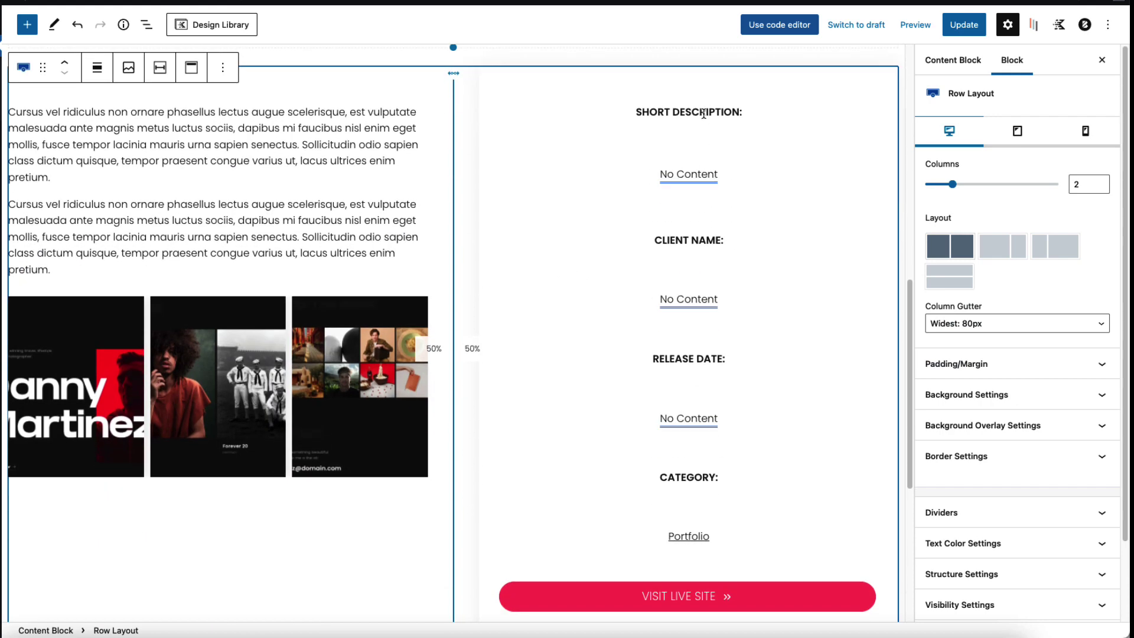
{"action": "triple_click", "coordinate": [704, 110]}
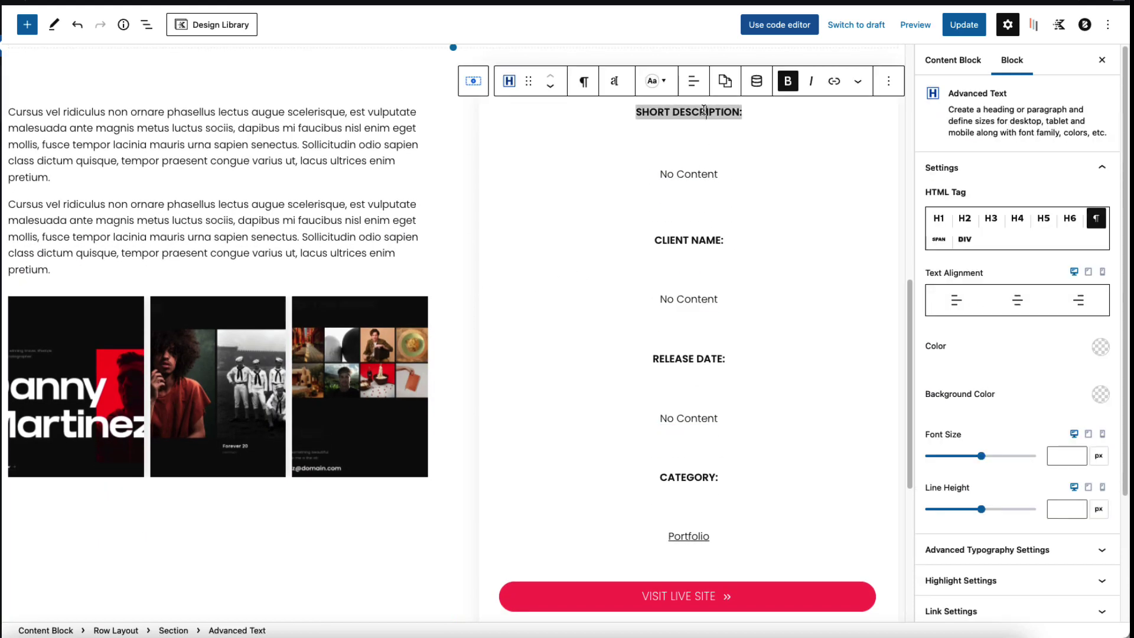
{"action": "left_click", "coordinate": [688, 175]}
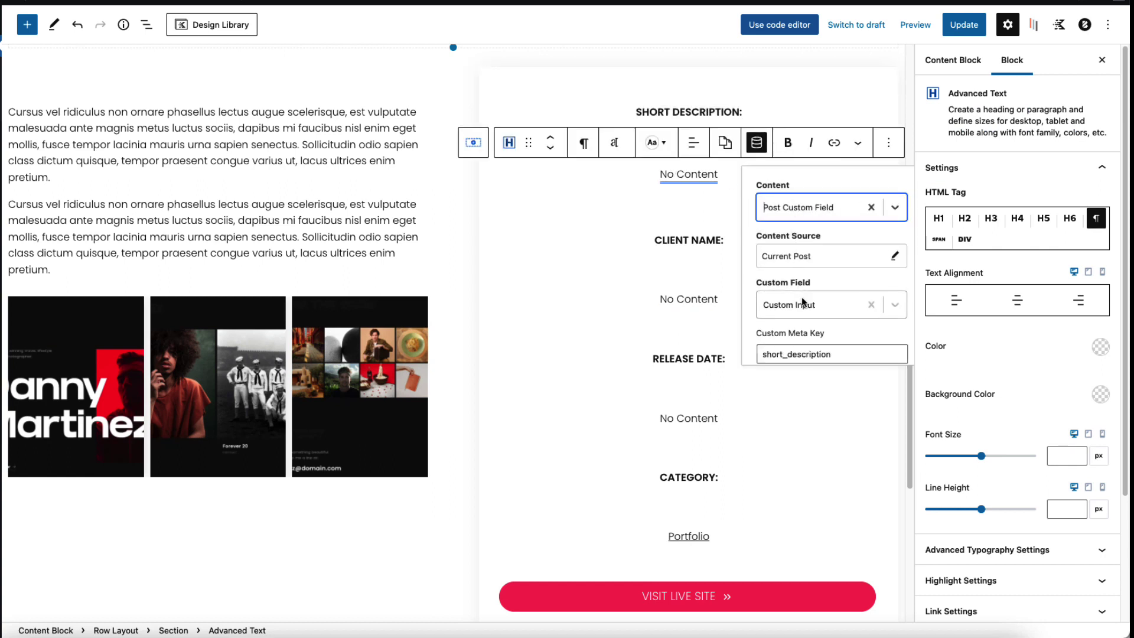
{"action": "scroll", "coordinate": [827, 319], "scroll_direction": "down", "scroll_amount": 1}
{"action": "double_click", "coordinate": [841, 324]}
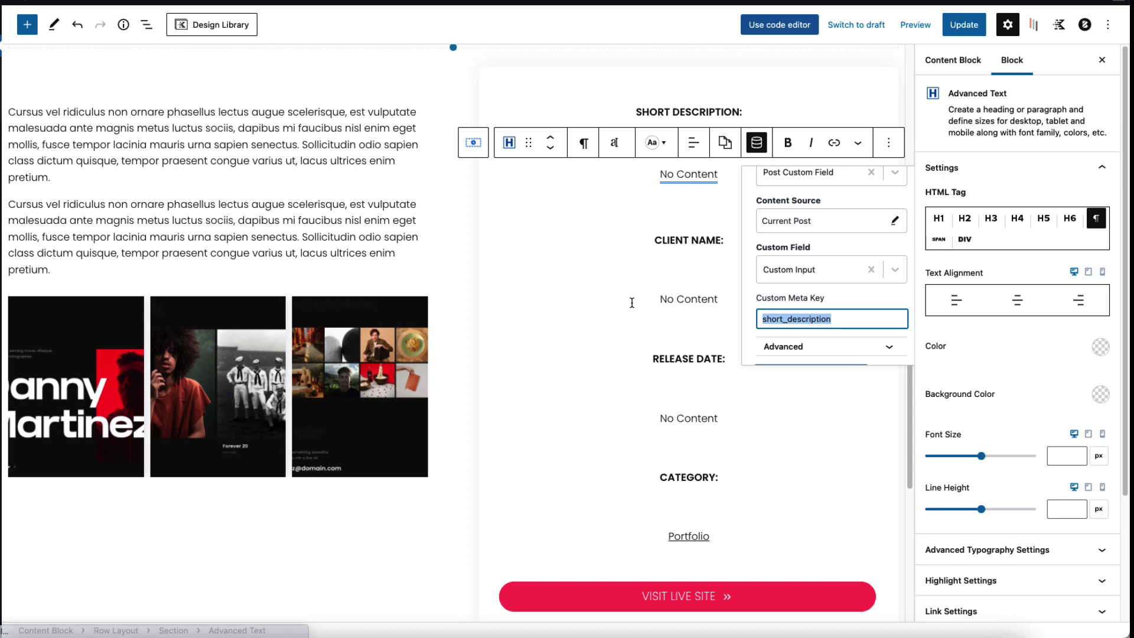
- Insert another Row Layout block with two equal columns below the project details row
{"action": "scroll", "coordinate": [577, 329], "scroll_direction": "down", "scroll_amount": 5}
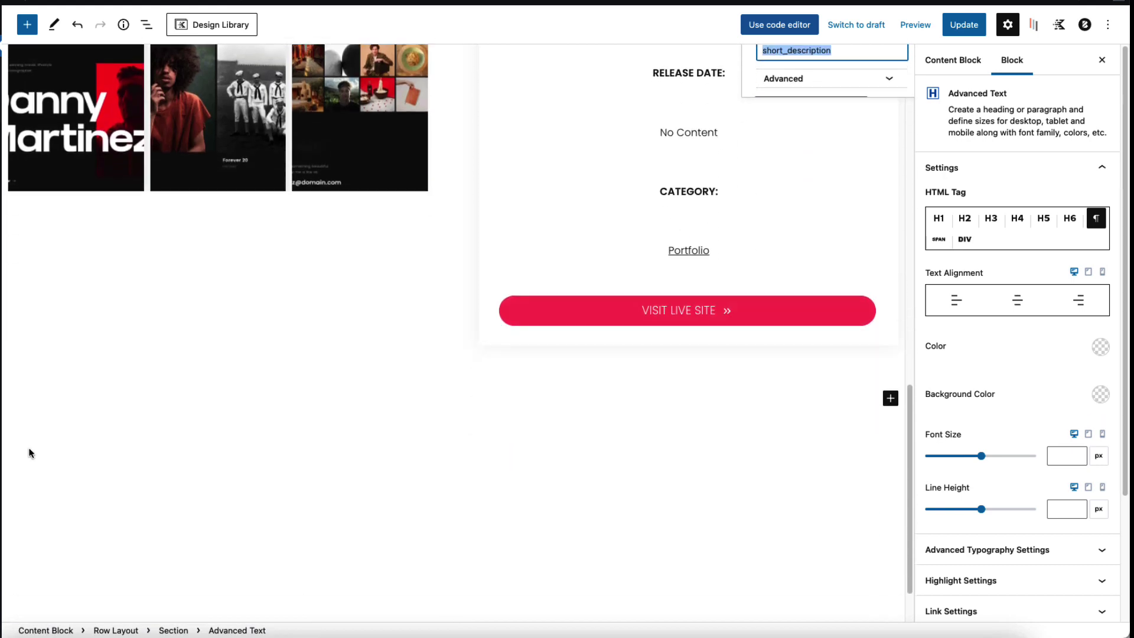
{"action": "left_click", "coordinate": [29, 453]}
{"action": "left_click", "coordinate": [889, 327]}
{"action": "left_click", "coordinate": [987, 430]}
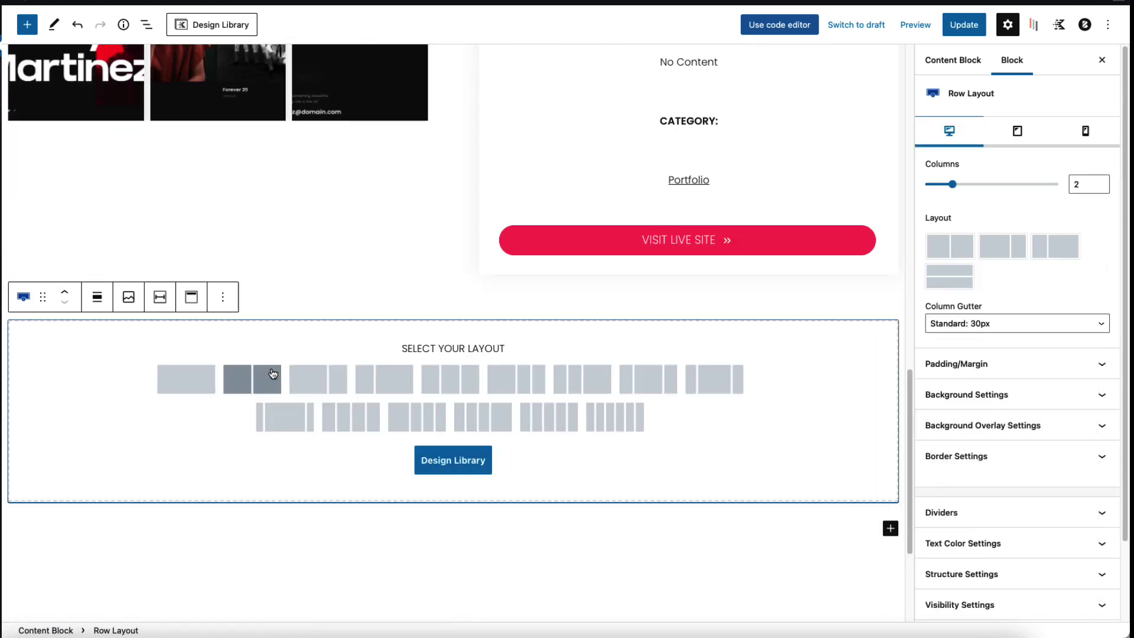
{"action": "left_click", "coordinate": [272, 373]}
- Insert a Previous post block in the new row's left column and label it "Previous project"
{"action": "left_click", "coordinate": [241, 380]}
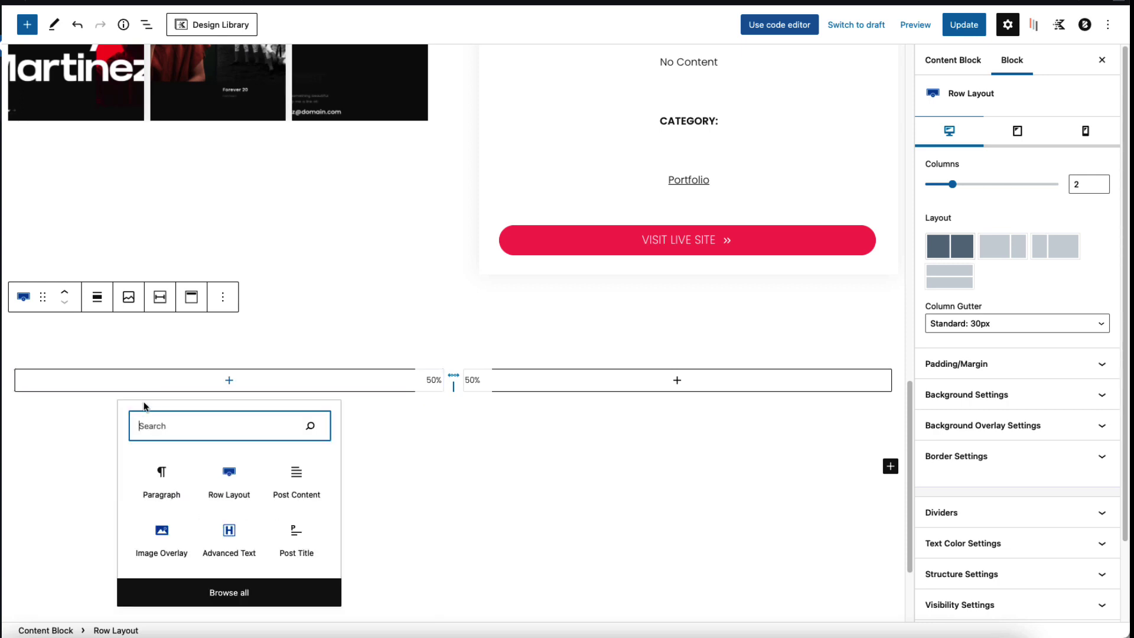
{"action": "type", "text": "previ"}
{"action": "left_click", "coordinate": [161, 481]}
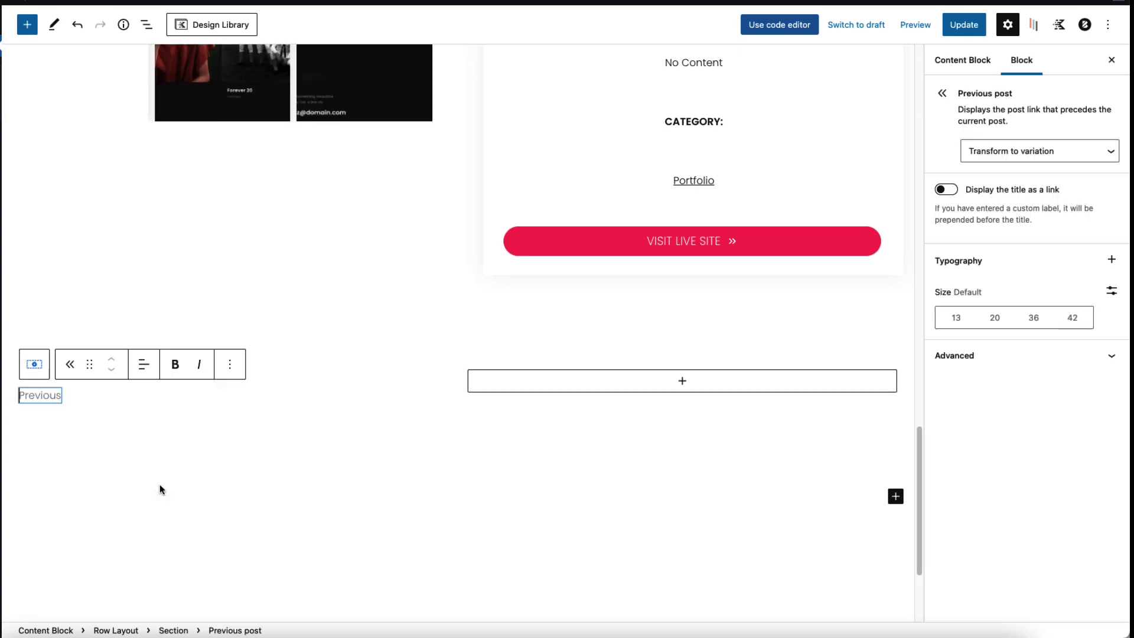
{"action": "type", "text": "Prev"}
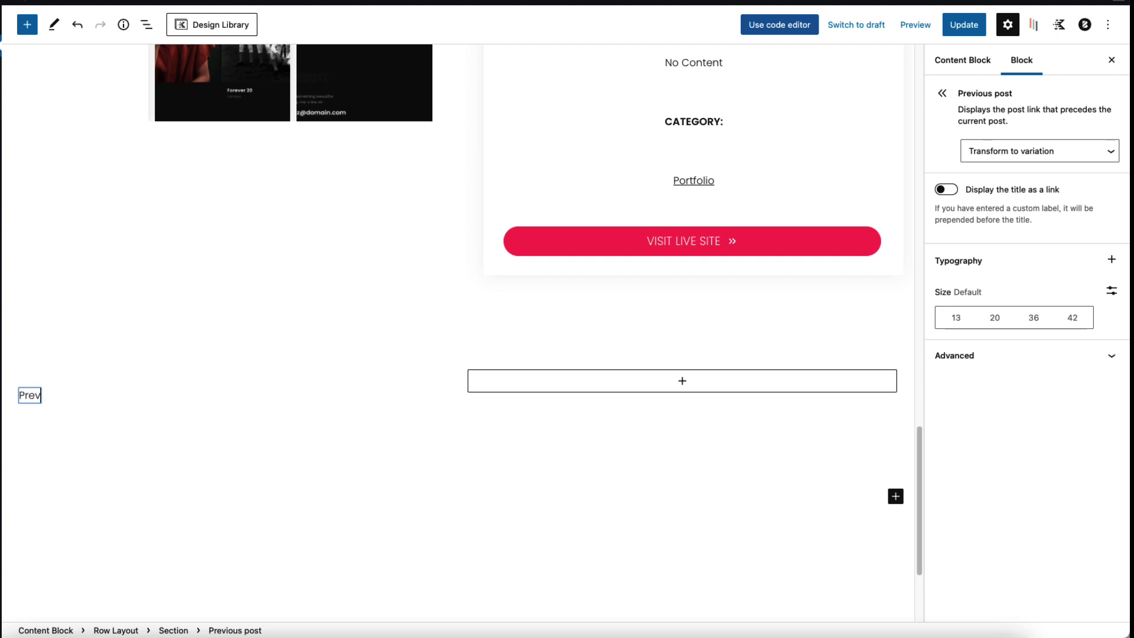
{"action": "type", "text": "ious project"}
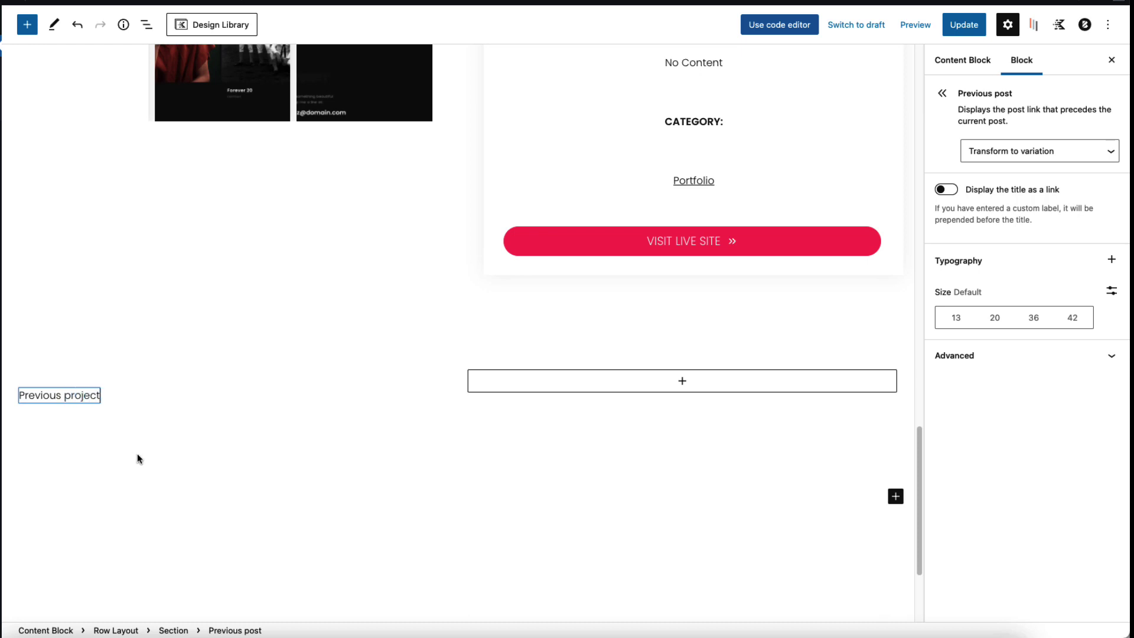
- Insert a Next post block in the links row's right column, label it "Next project" and align it right
{"action": "left_click", "coordinate": [655, 386]}
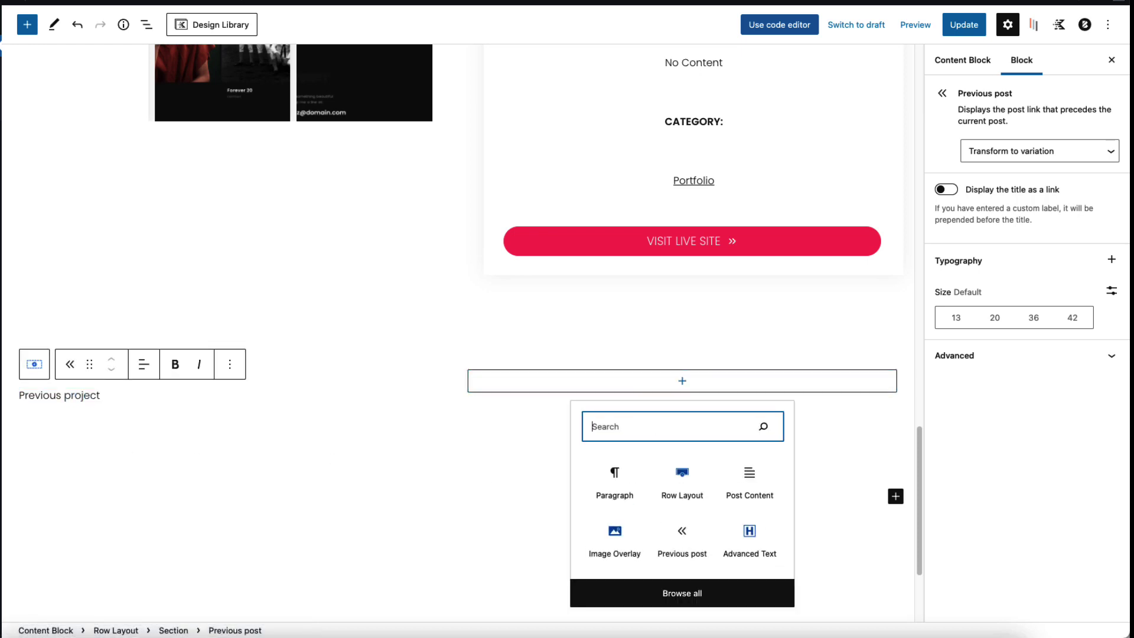
{"action": "type", "text": "nex"}
{"action": "left_click", "coordinate": [627, 155]}
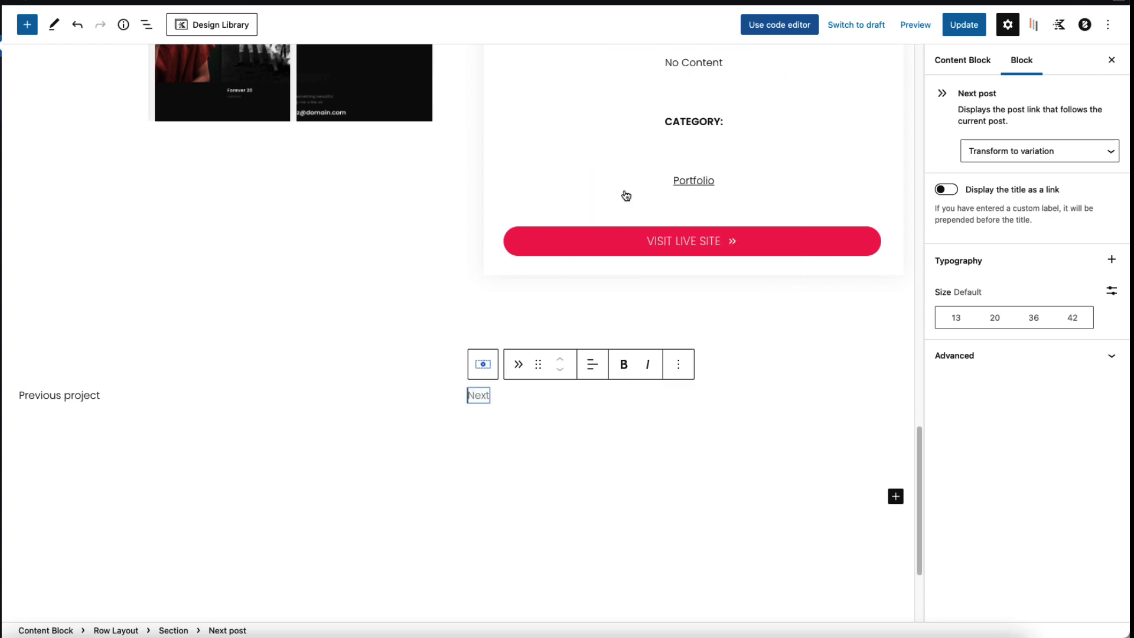
{"action": "double_click", "coordinate": [477, 394]}
{"action": "type", "text": "Nex"}
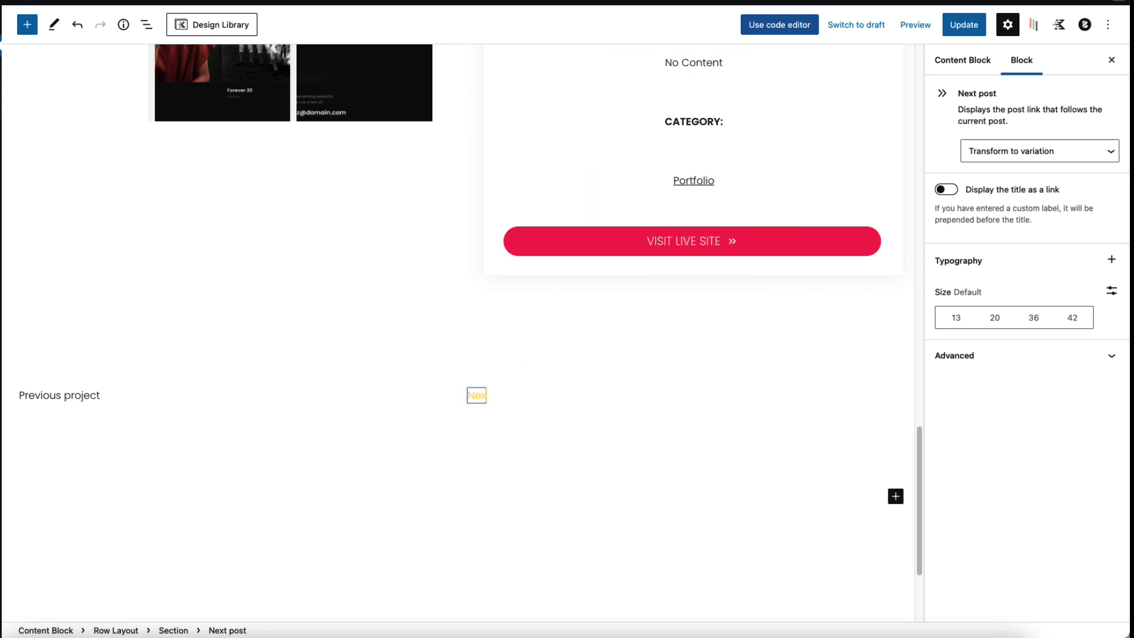
{"action": "type", "text": "t project"}
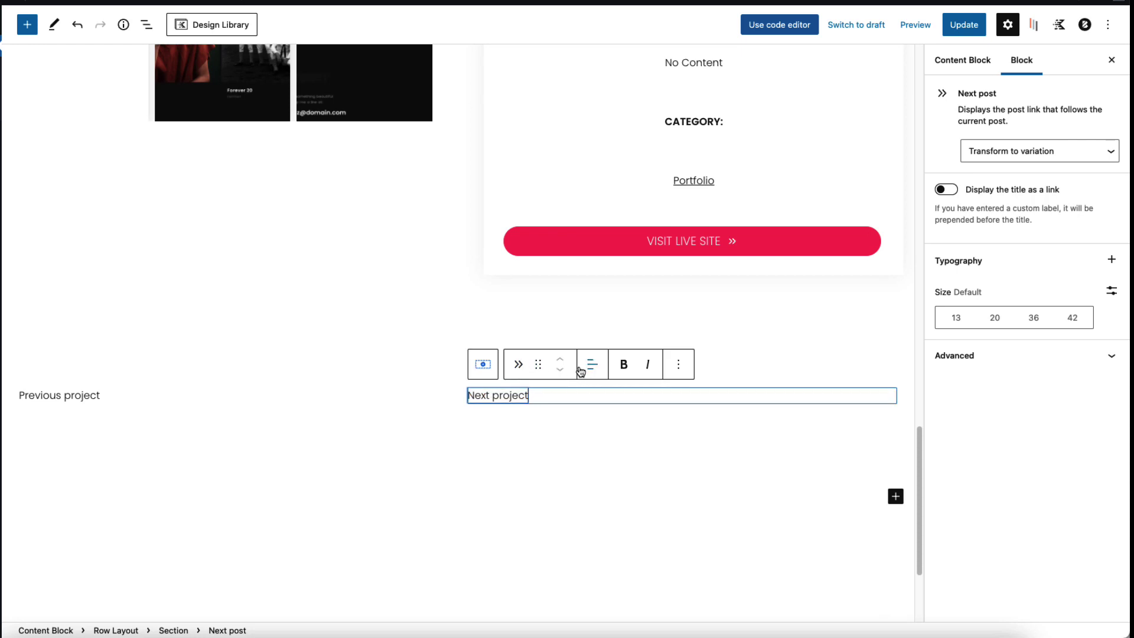
{"action": "left_click", "coordinate": [580, 369]}
{"action": "left_click", "coordinate": [640, 456]}
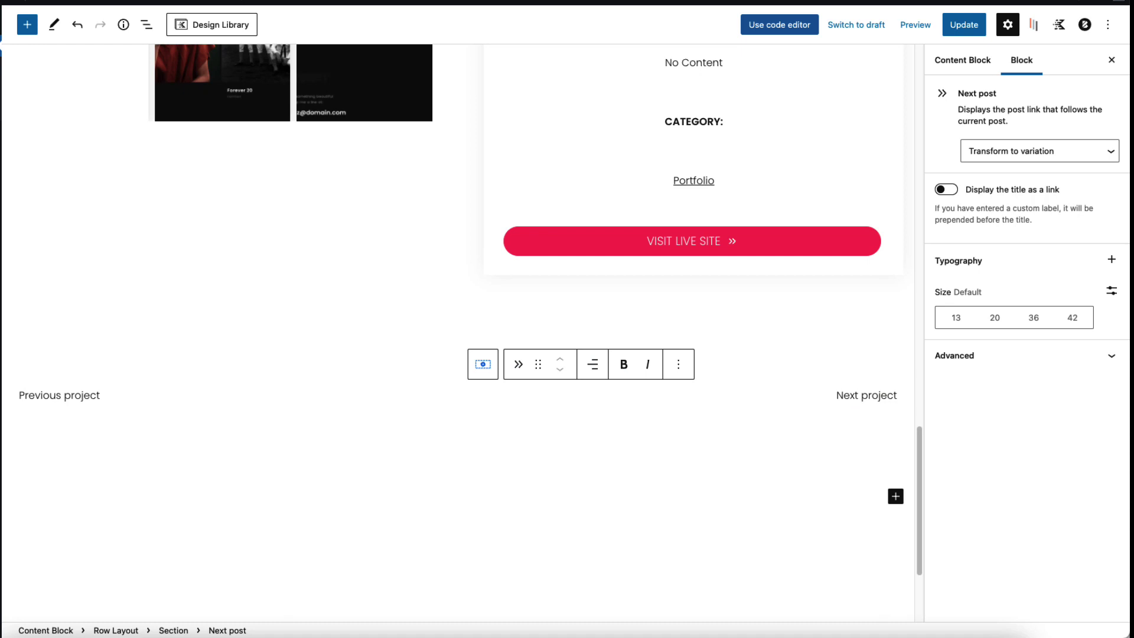
- Add "«" before the "Previous project" label and "»" after the "Next project" label
{"action": "left_click", "coordinate": [30, 401]}
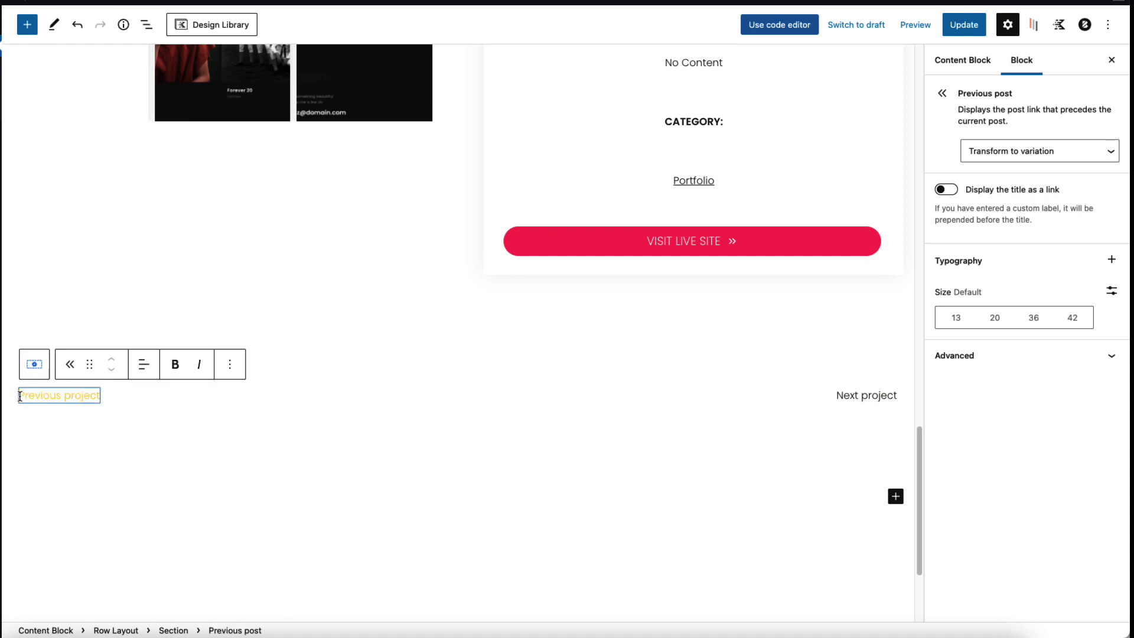
{"action": "type", "text": "«"}
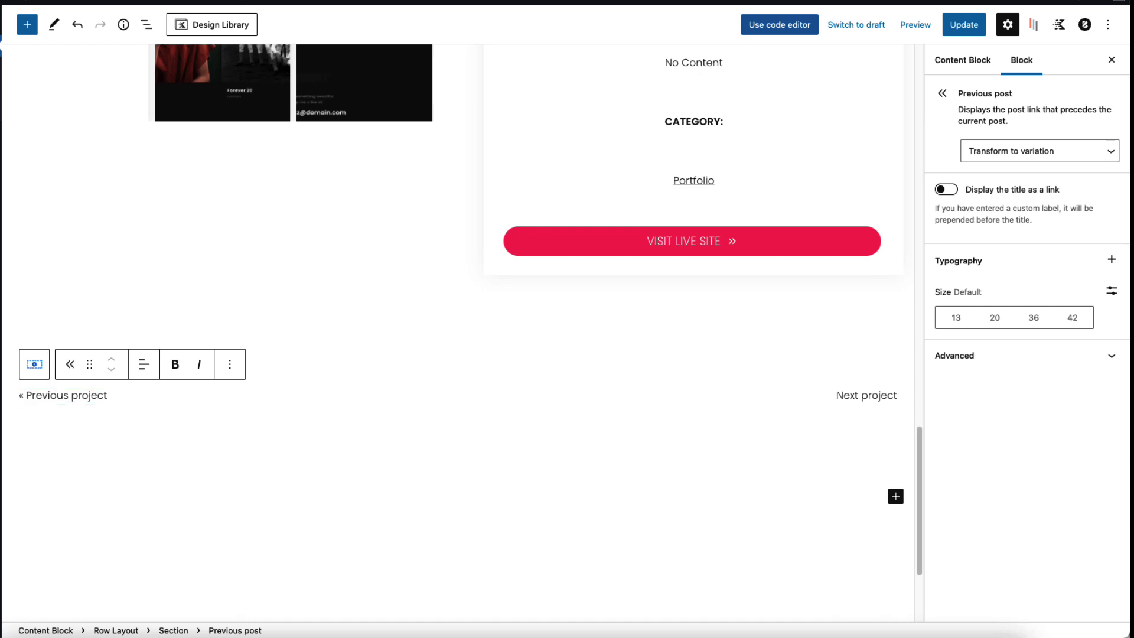
{"action": "left_click", "coordinate": [891, 395]}
{"action": "type", "text": "»"}
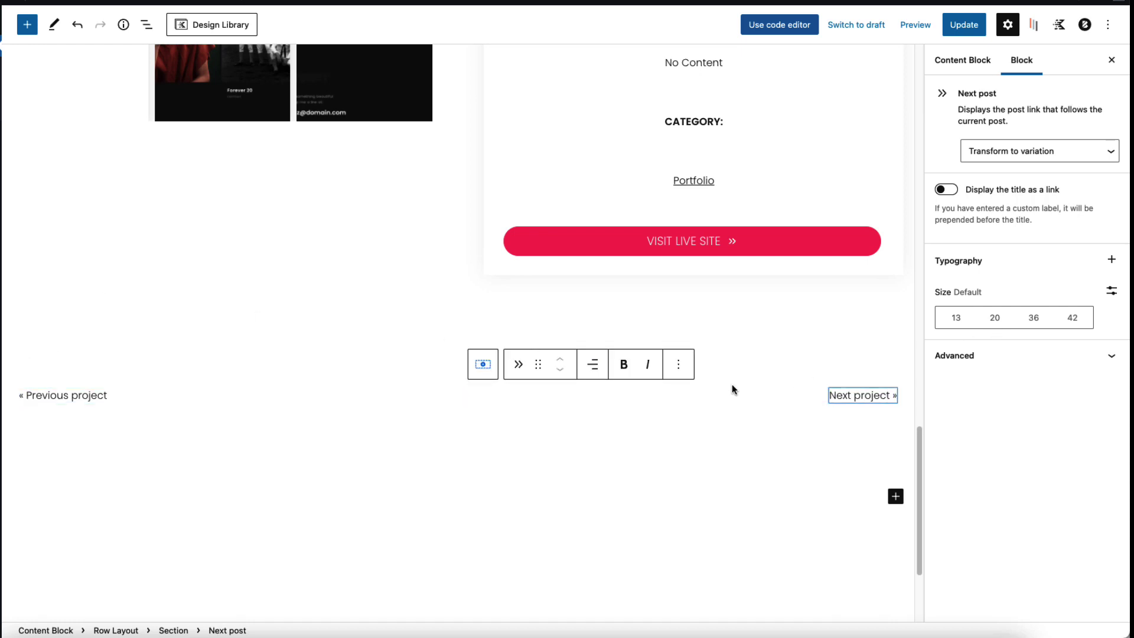
- Give the Next post block the additional CSS class "next-link"
{"action": "left_click", "coordinate": [168, 398]}
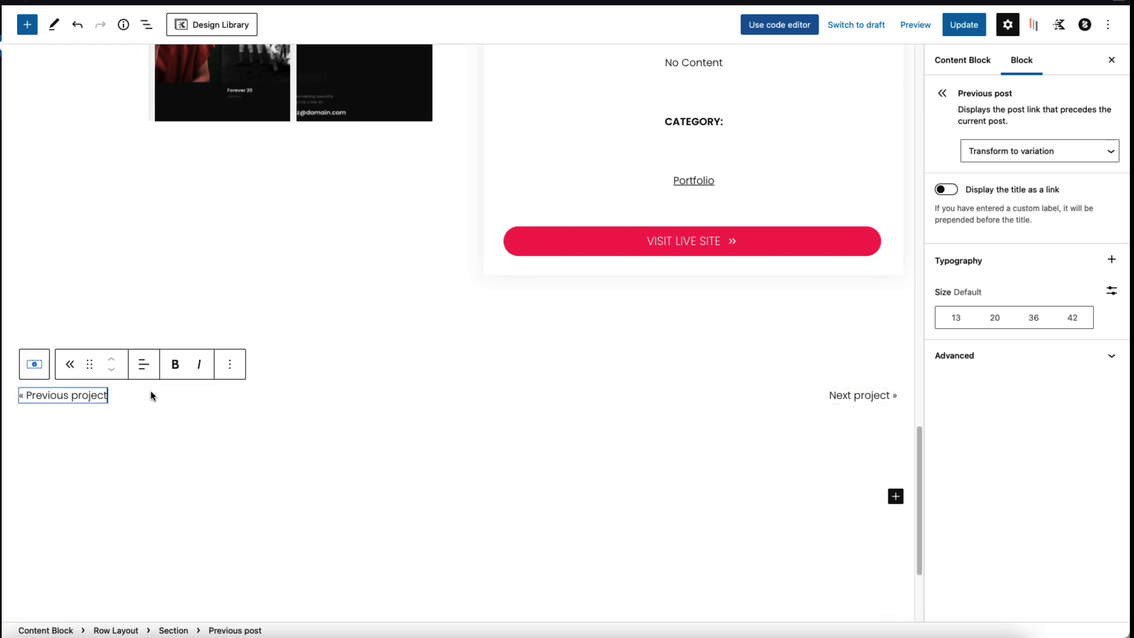
{"action": "left_click", "coordinate": [1043, 366]}
{"action": "left_click", "coordinate": [988, 399]}
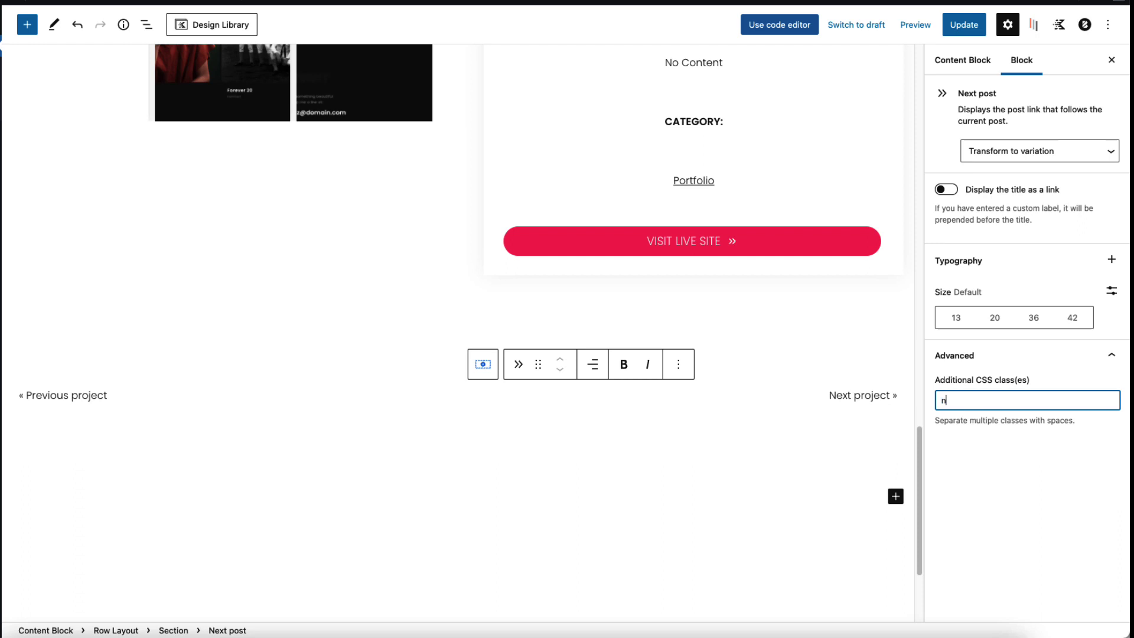
{"action": "type", "text": "ext-link"}
- Reduce the top and bottom padding of the row holding the previous and next project links
{"action": "left_click", "coordinate": [173, 478]}
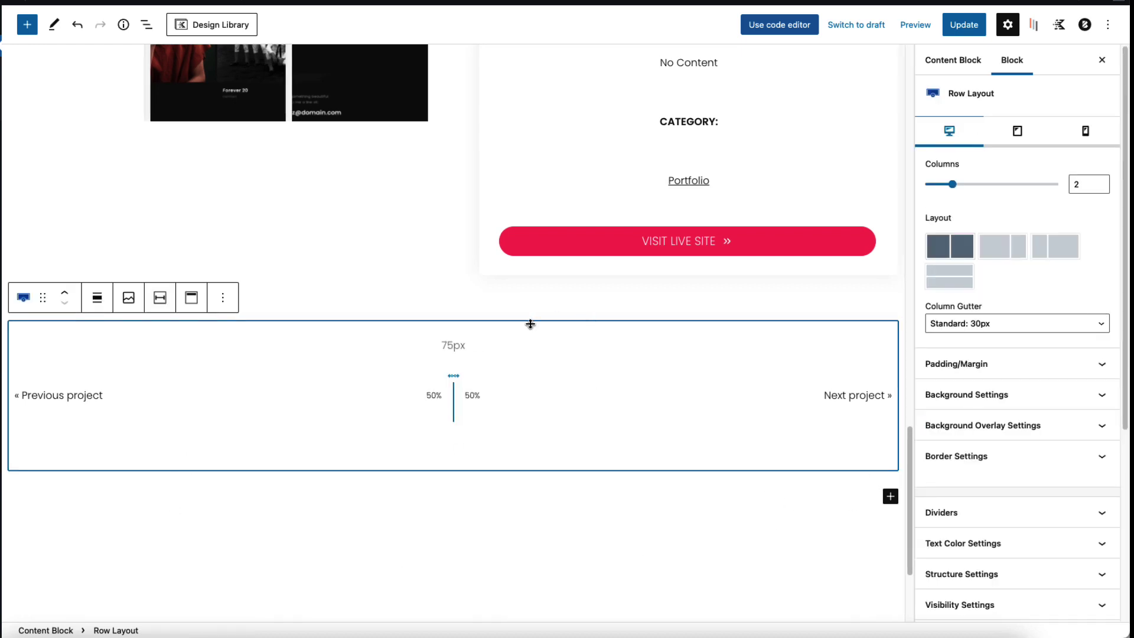
{"action": "left_click_drag", "start_coordinate": [529, 324], "coordinate": [524, 354]}
{"action": "left_click_drag", "start_coordinate": [481, 443], "coordinate": [559, 411]}
- Insert an Advanced Text block below the project links row with the heading text "Related projects"
{"action": "left_click", "coordinate": [889, 438]}
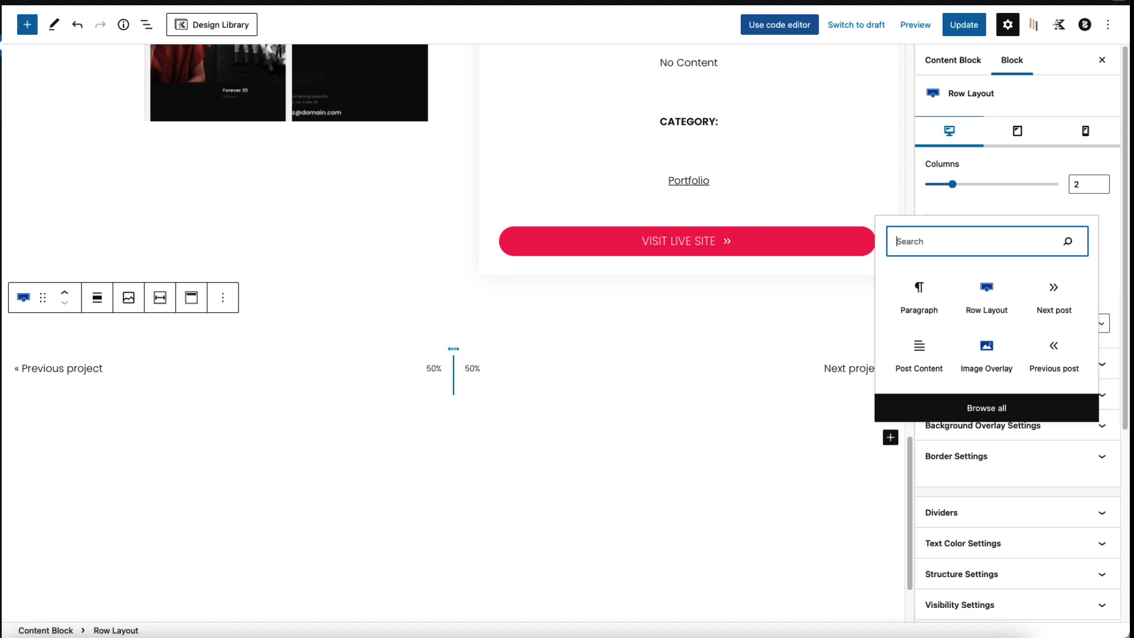
{"action": "type", "text": "hea"}
{"action": "key", "text": "ctrl+a"}
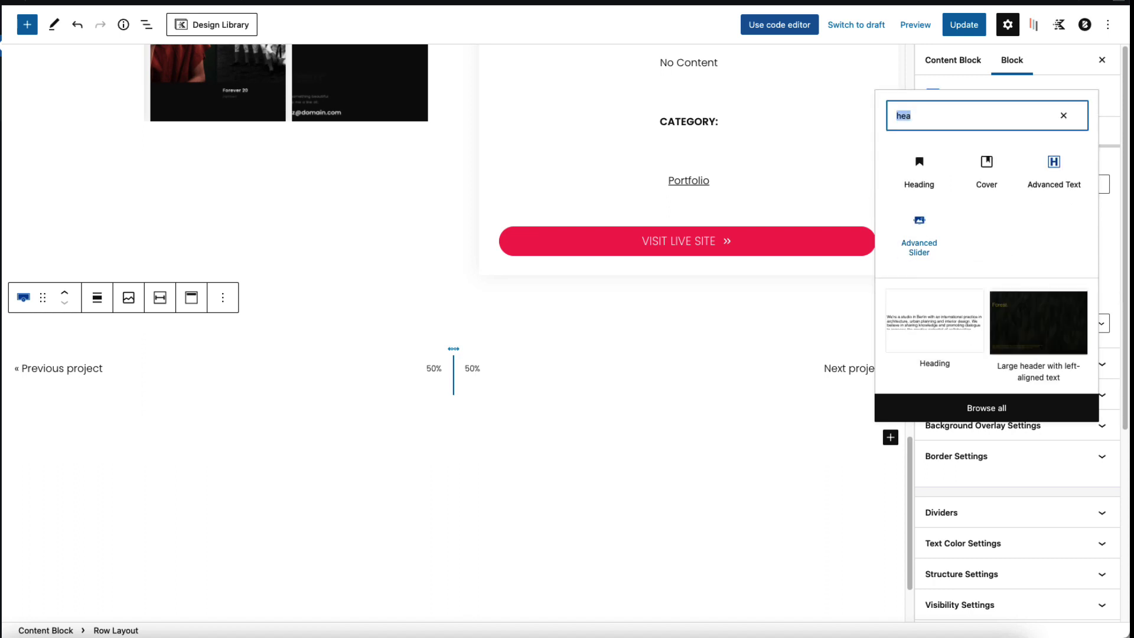
{"action": "left_click", "coordinate": [1063, 180]}
{"action": "type", "text": "Rela"}
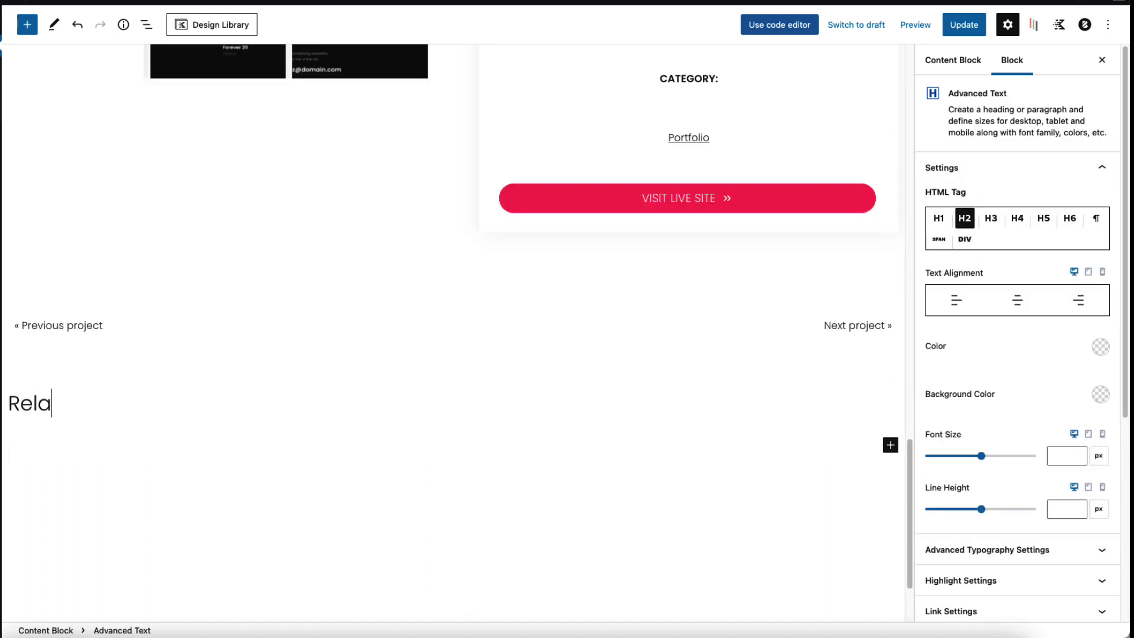
{"action": "type", "text": "ted projext"}
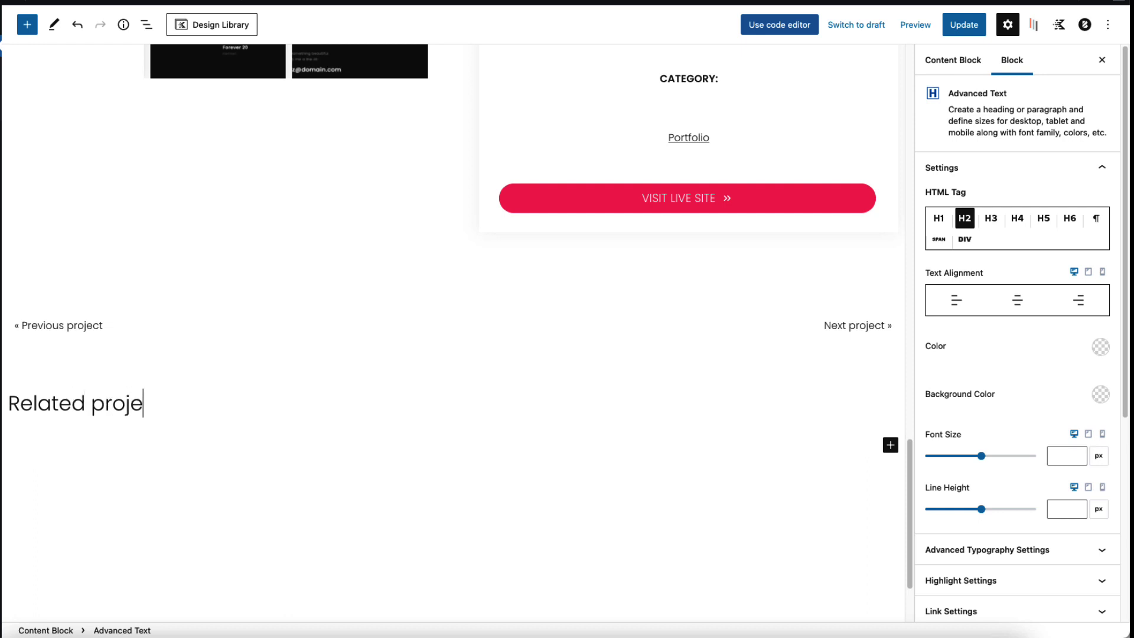
{"action": "key", "text": "BackSpace"}
{"action": "key", "text": "BackSpace"}
{"action": "type", "text": "cts"}
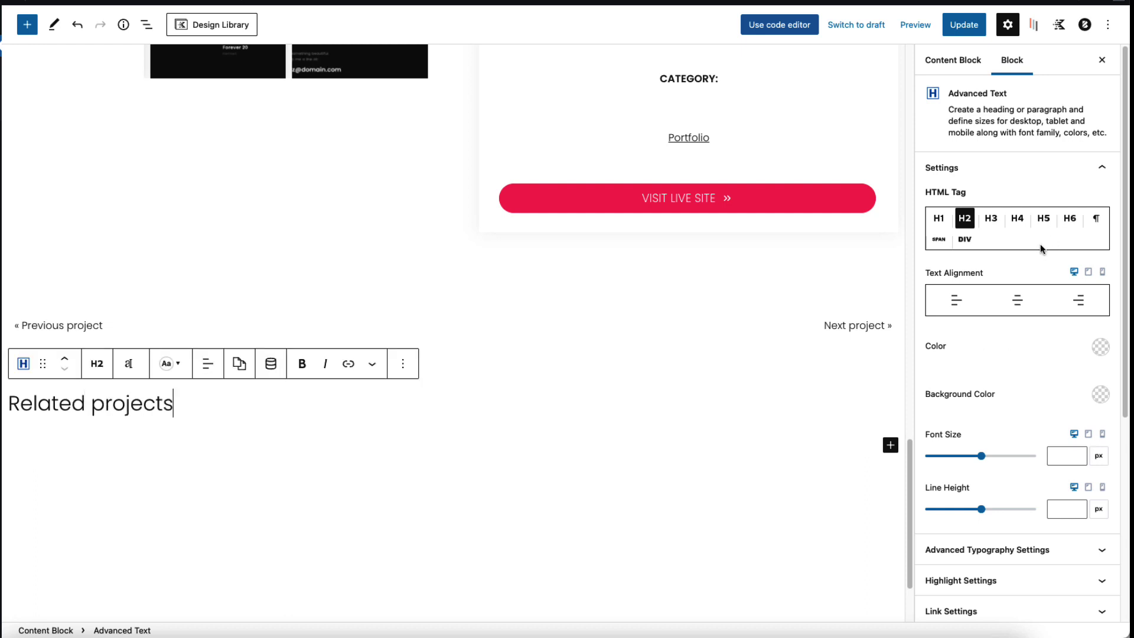
- Set the "Related projects" heading's font size to 26 px
{"action": "left_click", "coordinate": [1060, 453]}
{"action": "left_click", "coordinate": [1063, 456]}
{"action": "type", "text": "26"}
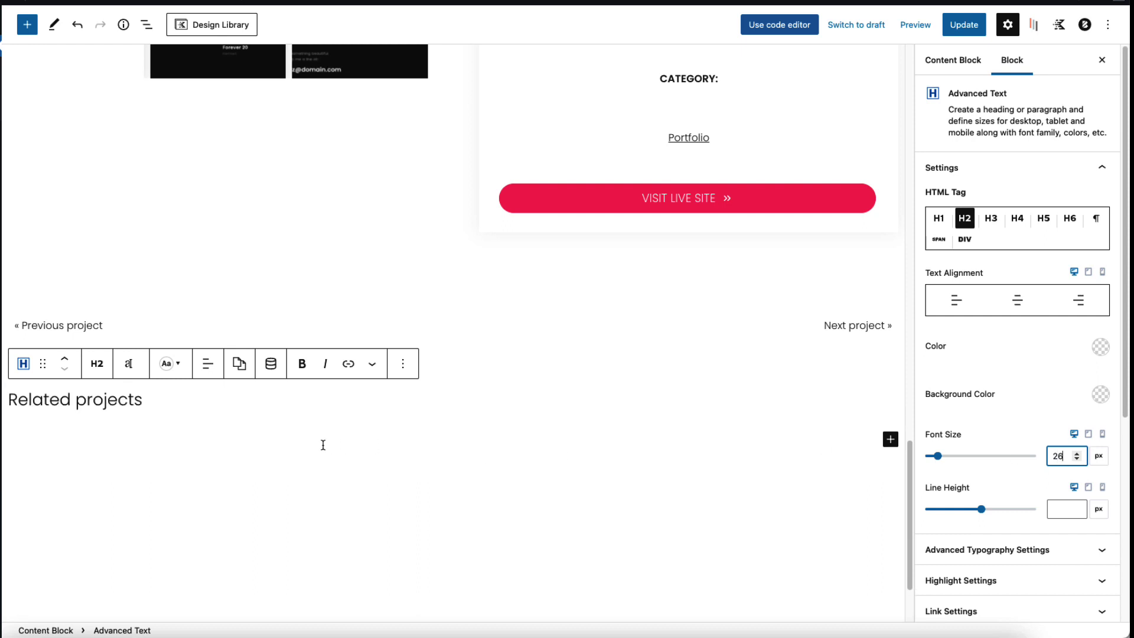
- Add a Shortcode block below the heading containing [blocksy_posts post_type="portfolio" limit="4" has_pagination="no"], and update the template
{"action": "left_click", "coordinate": [889, 440]}
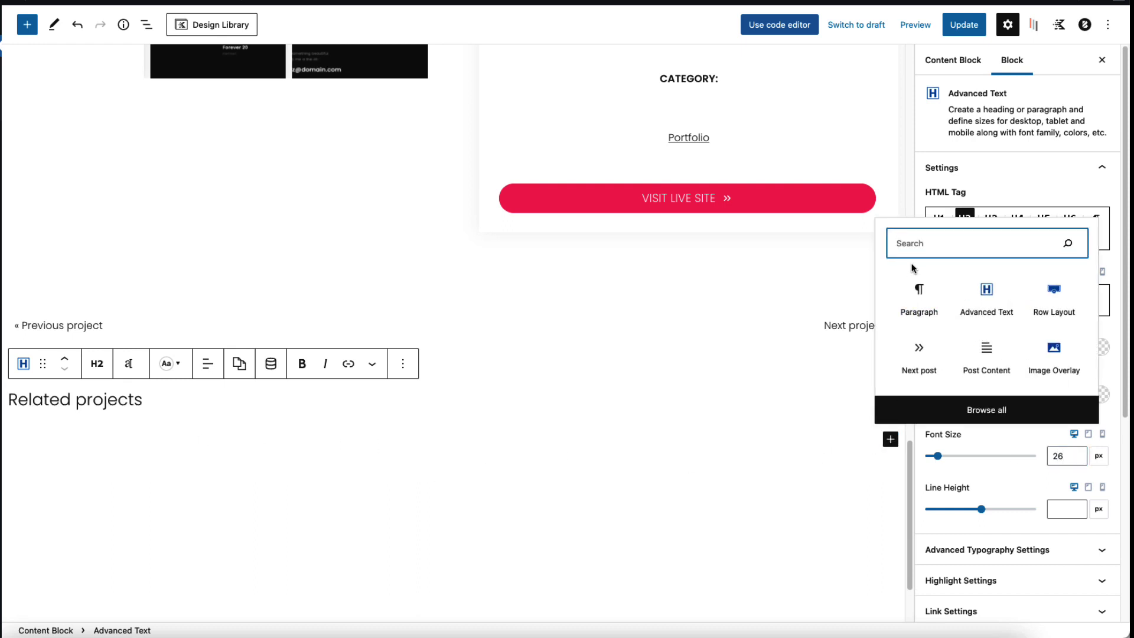
{"action": "type", "text": "short"}
{"action": "key", "text": "Return"}
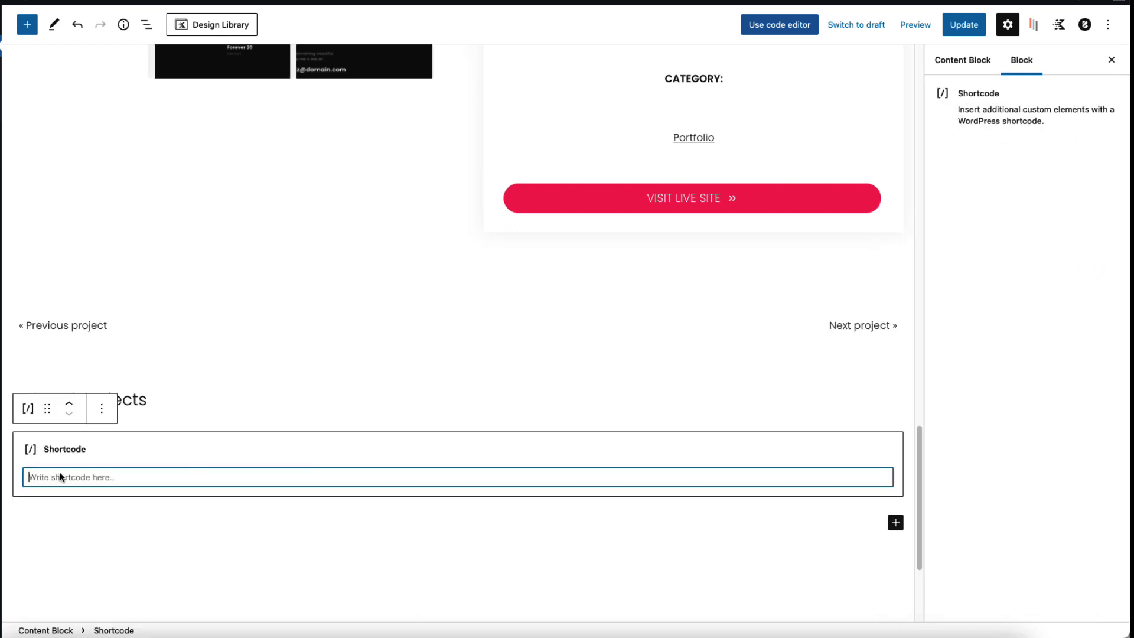
{"action": "left_click", "coordinate": [103, 477]}
{"action": "type", "text": "[blocksy_posts post_type=\"portfolio\" limit=\"4\" has_pagination=\"no\"]"}
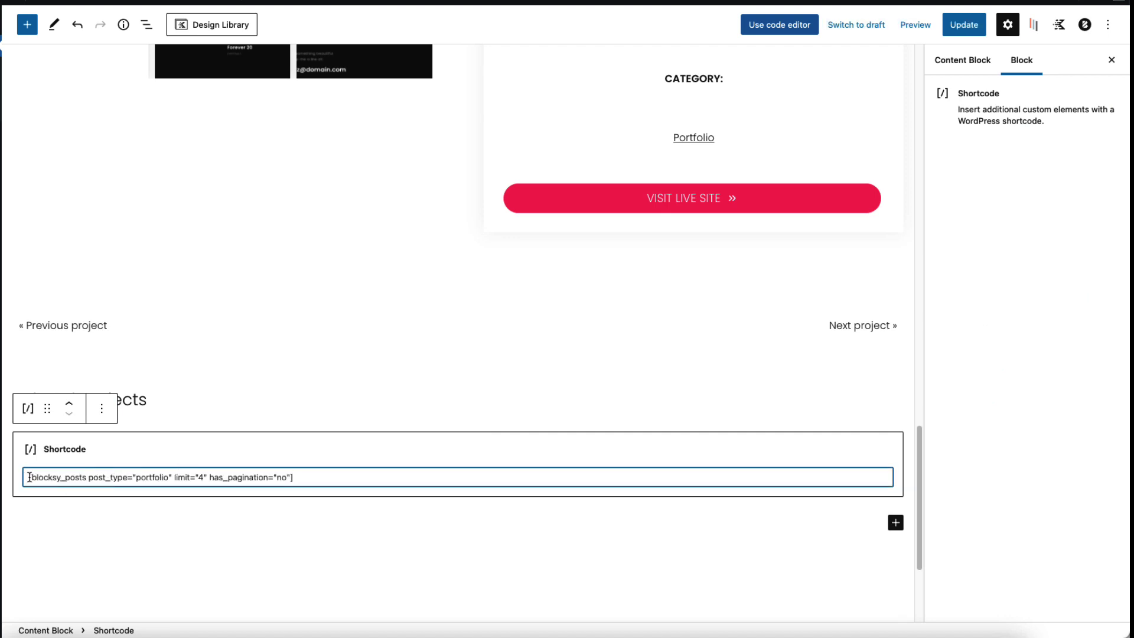
{"action": "left_click_drag", "start_coordinate": [29, 476], "coordinate": [195, 477]}
{"action": "left_click_drag", "start_coordinate": [291, 476], "coordinate": [219, 475]}
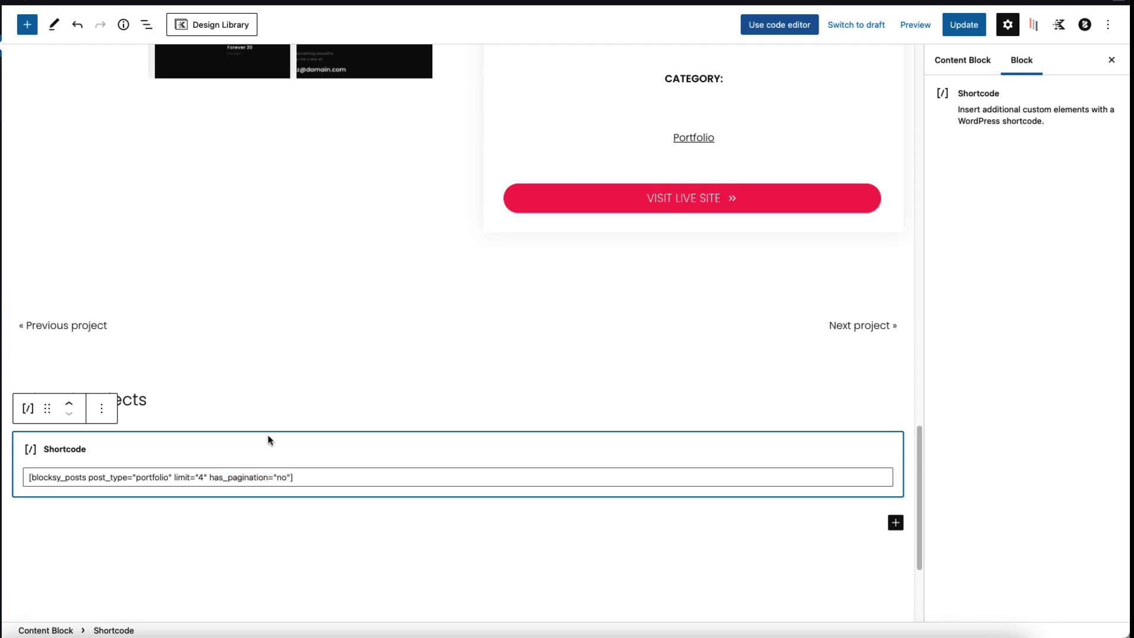
{"action": "left_click", "coordinate": [271, 402]}
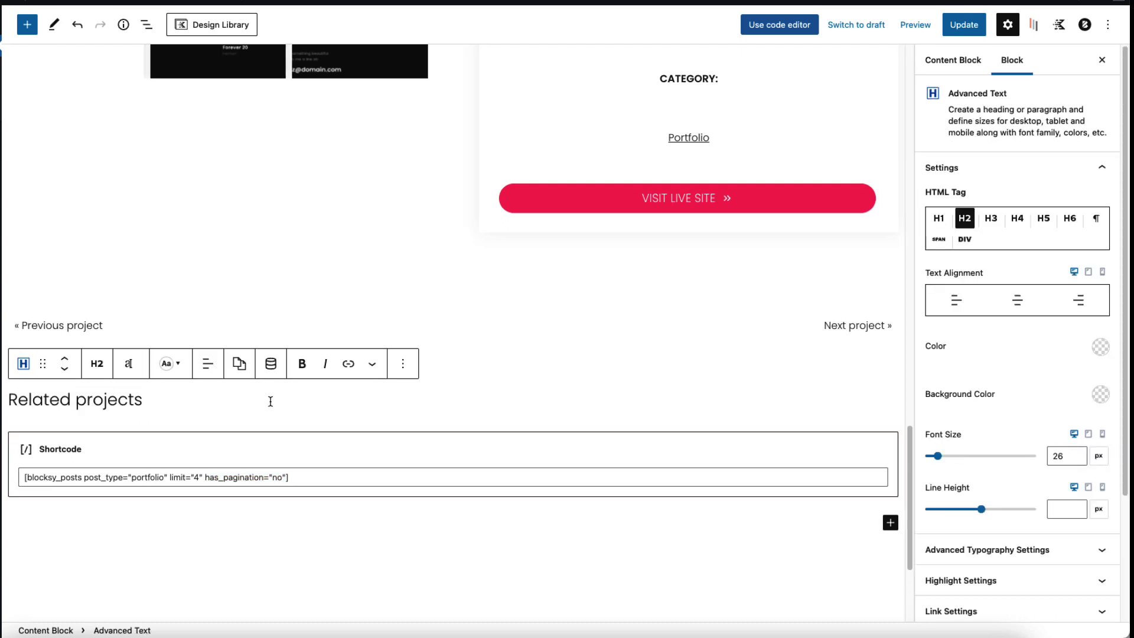
{"action": "left_click", "coordinate": [963, 25]}
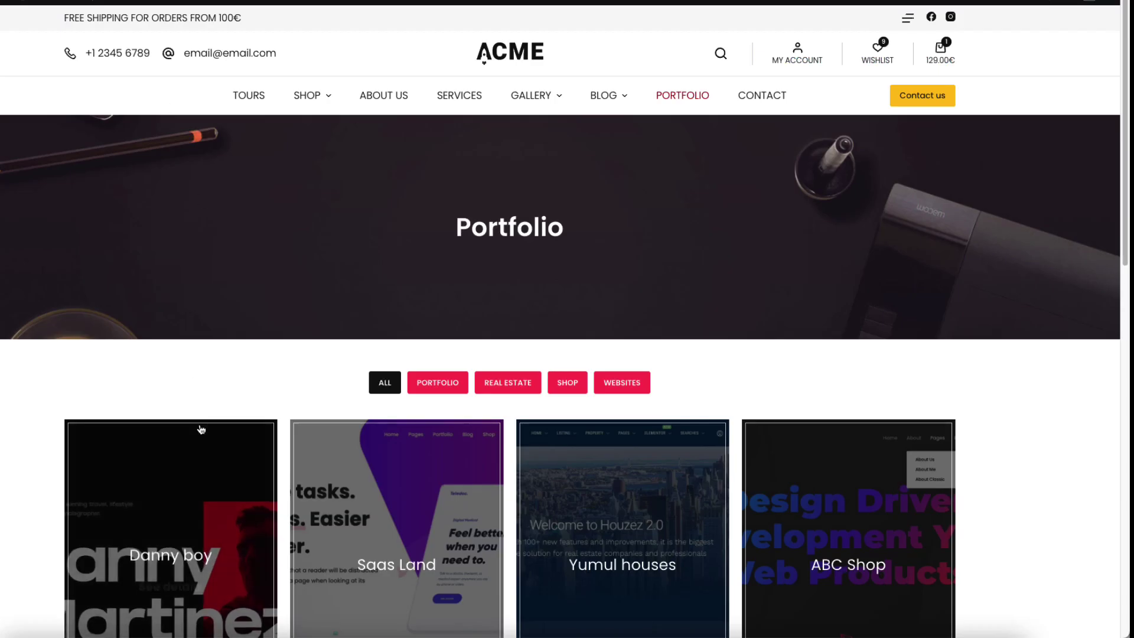
- Open the Danny boy project from the live portfolio page and look over its image, title and details
{"action": "scroll", "coordinate": [201, 430], "scroll_direction": "down", "scroll_amount": 4}
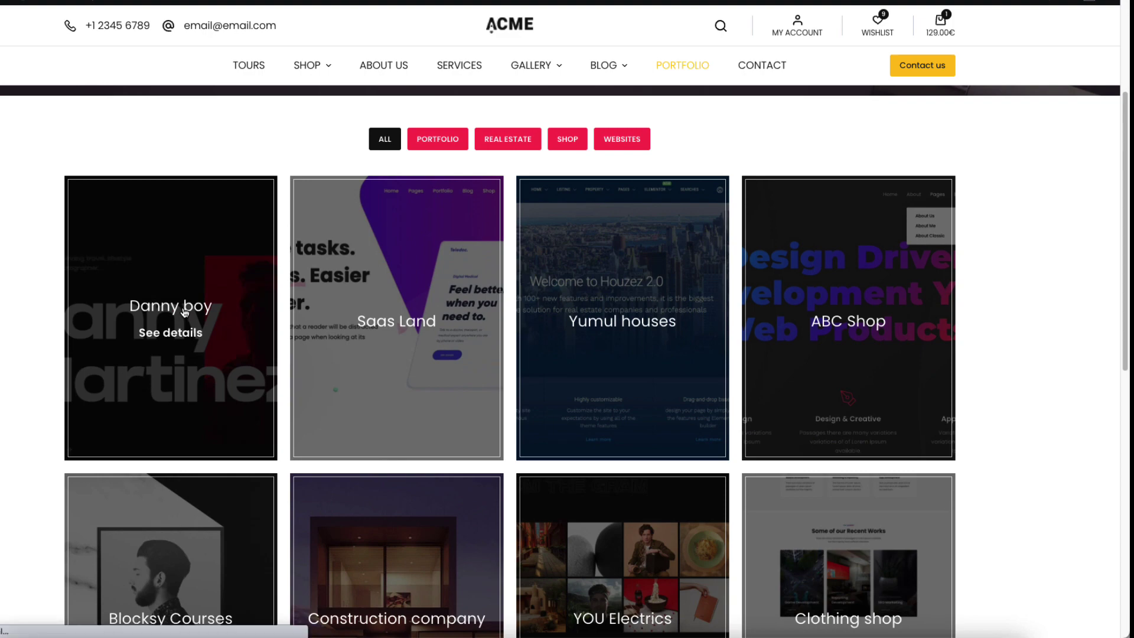
{"action": "left_click", "coordinate": [185, 312]}
{"action": "scroll", "coordinate": [286, 249], "scroll_direction": "down", "scroll_amount": 4}
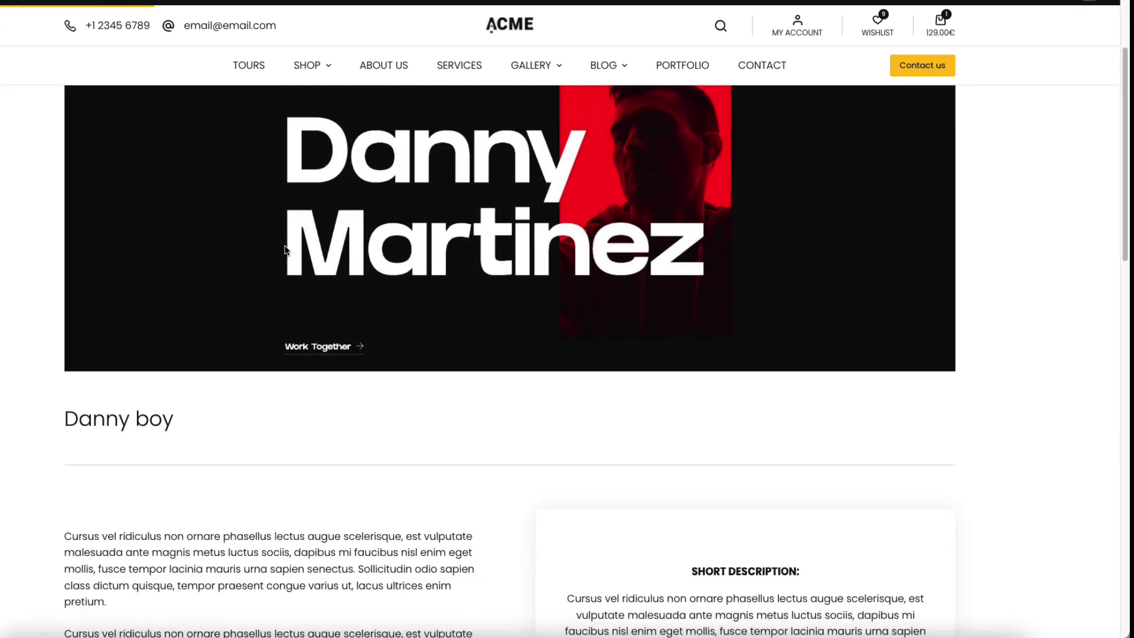
{"action": "scroll", "coordinate": [472, 178], "scroll_direction": "up", "scroll_amount": 10}
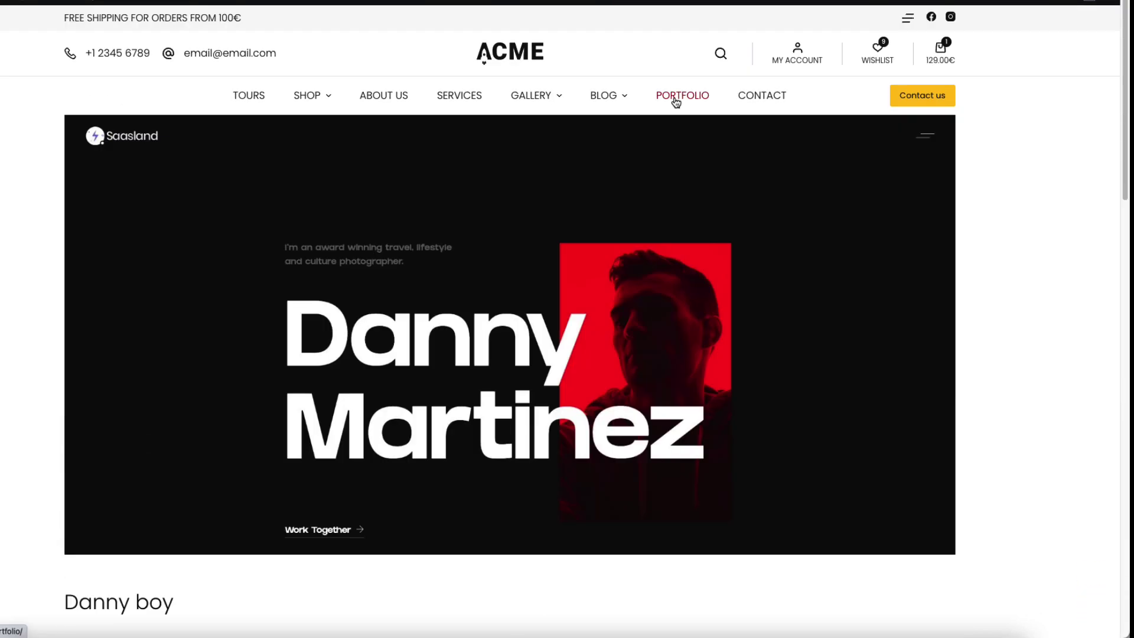
- Return to the portfolio page, open the Yumul houses project and review its details, project links and related projects
{"action": "left_click", "coordinate": [660, 98]}
{"action": "scroll", "coordinate": [618, 297], "scroll_direction": "down", "scroll_amount": 4}
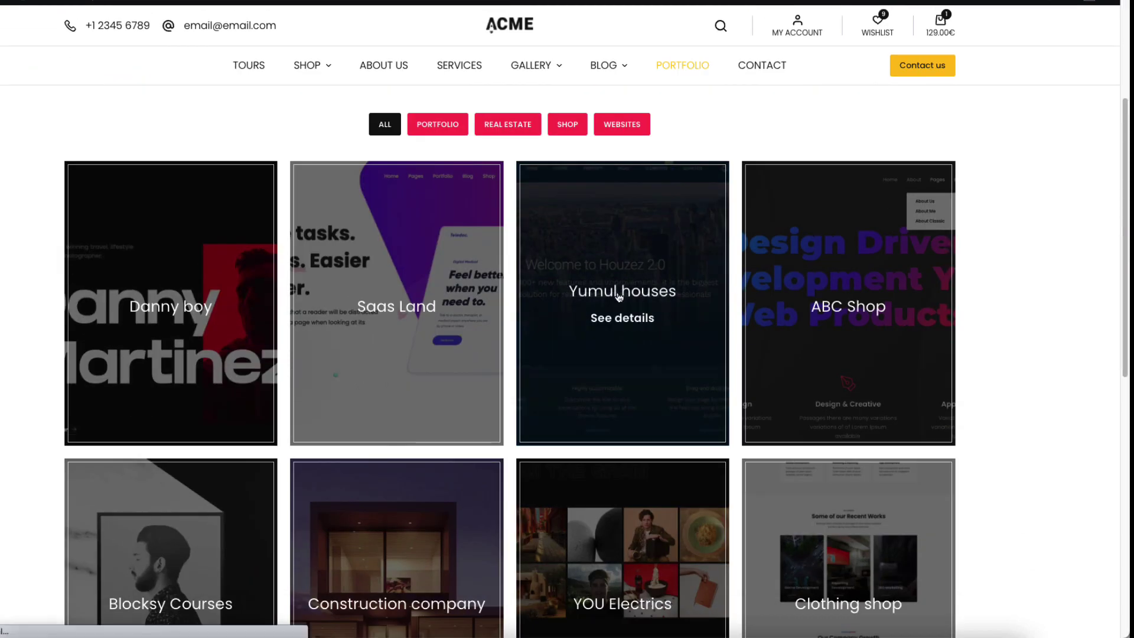
{"action": "left_click", "coordinate": [619, 296]}
{"action": "scroll", "coordinate": [597, 323], "scroll_direction": "down", "scroll_amount": 7}
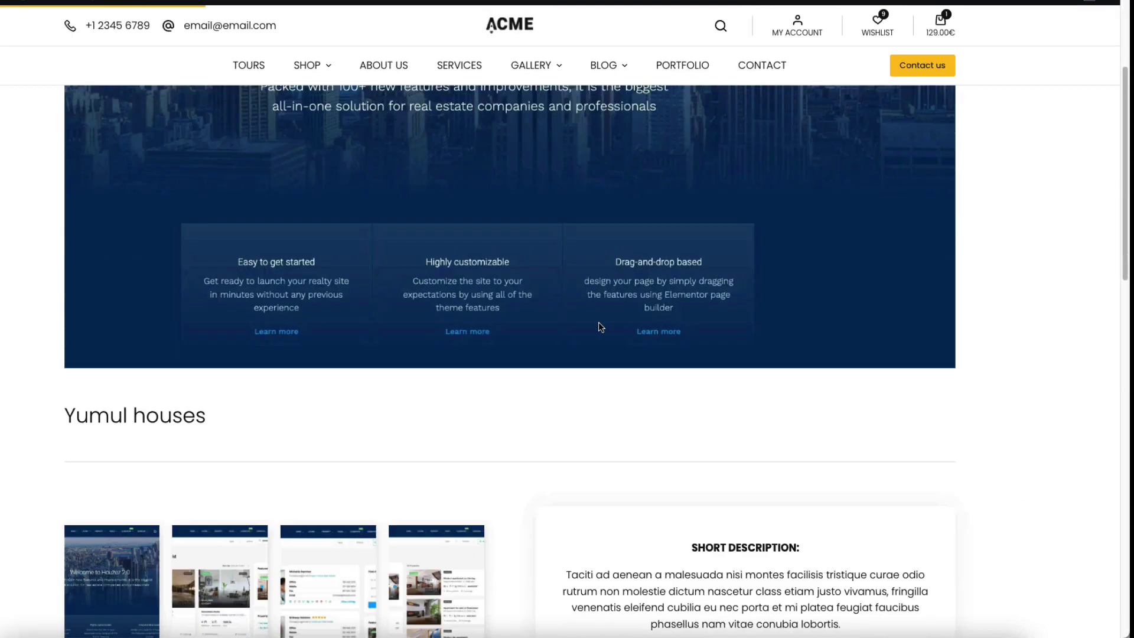
{"action": "scroll", "coordinate": [598, 327], "scroll_direction": "down", "scroll_amount": 4}
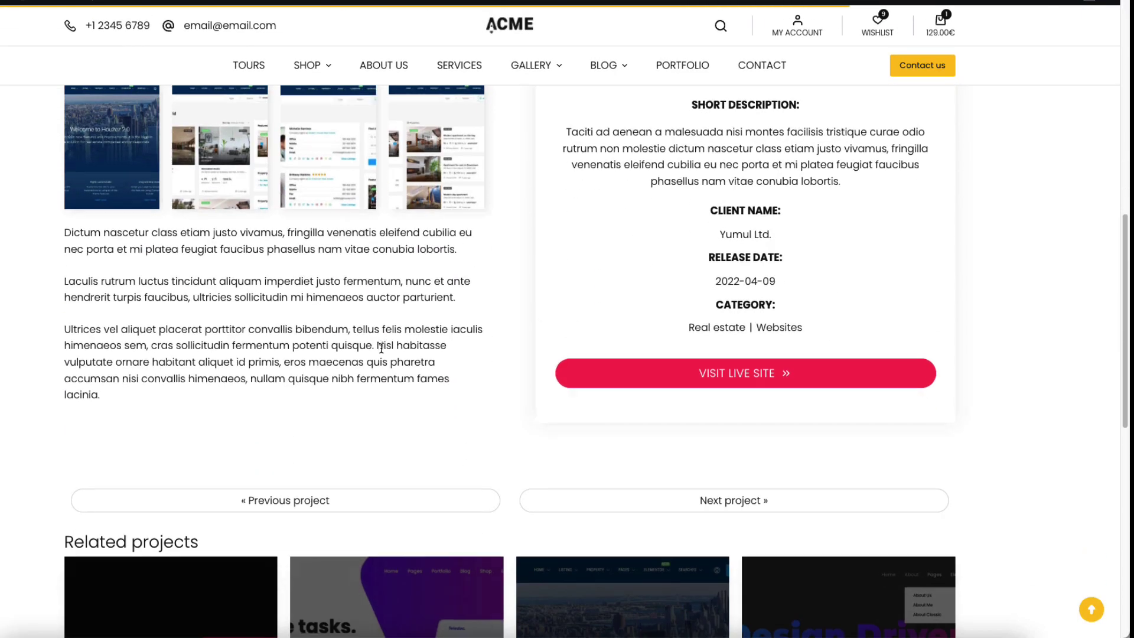
{"action": "scroll", "coordinate": [381, 352], "scroll_direction": "down", "scroll_amount": 3}
{"action": "scroll", "coordinate": [380, 352], "scroll_direction": "down", "scroll_amount": 3}
- Reload the Yumul houses page and examine the title divider and the sections below it
{"action": "left_click", "coordinate": [383, 351]}
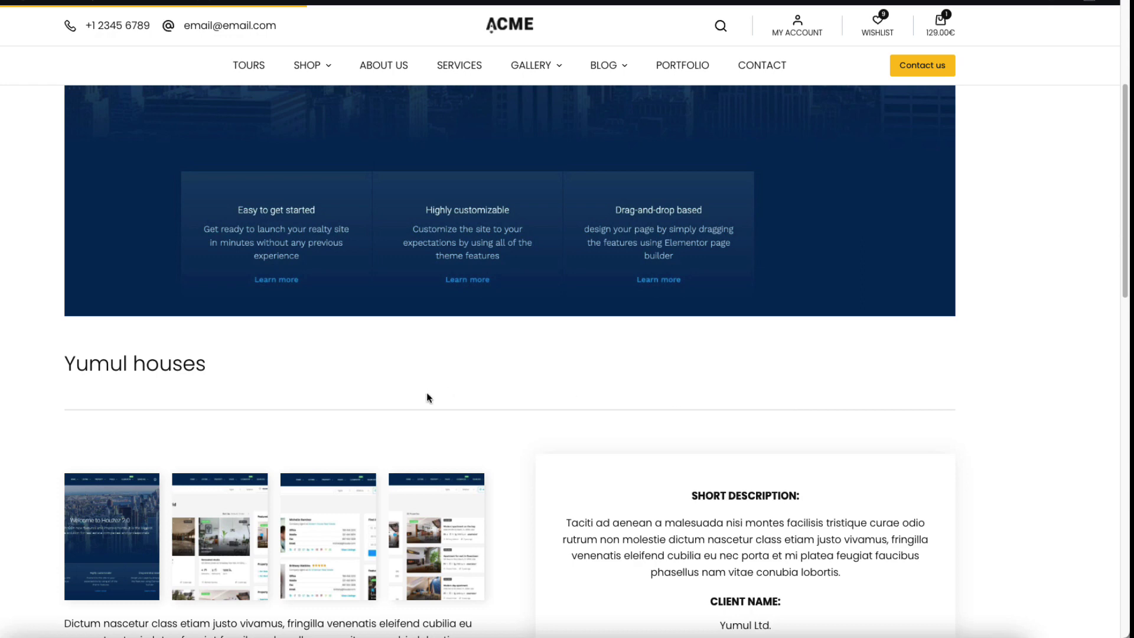
{"action": "scroll", "coordinate": [210, 336], "scroll_direction": "down", "scroll_amount": 10}
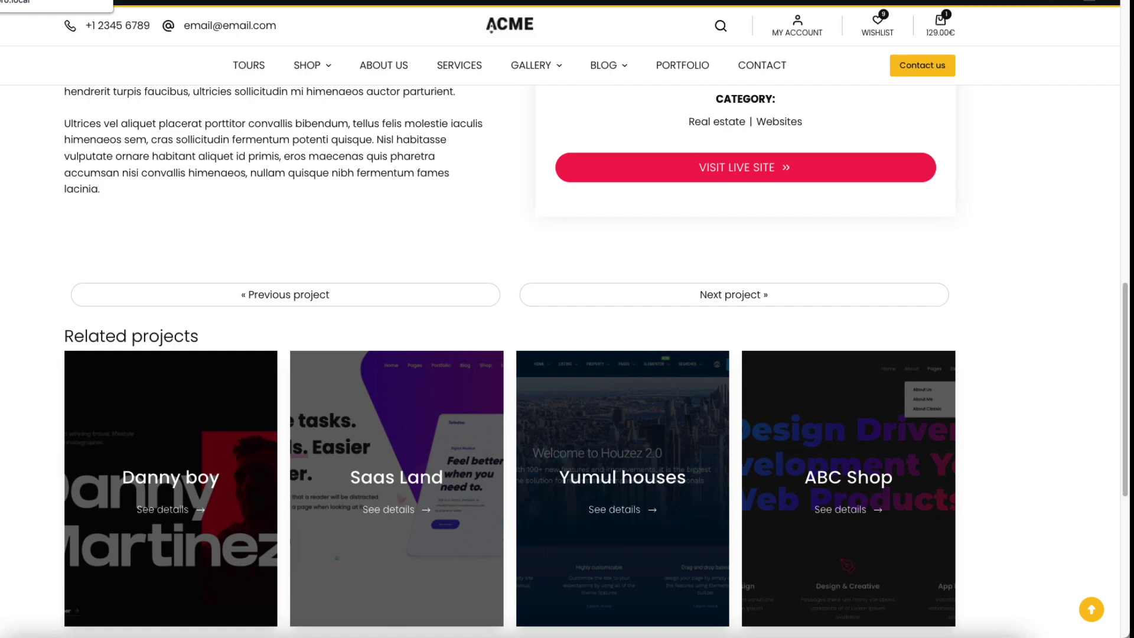
{"action": "key", "text": "F5"}
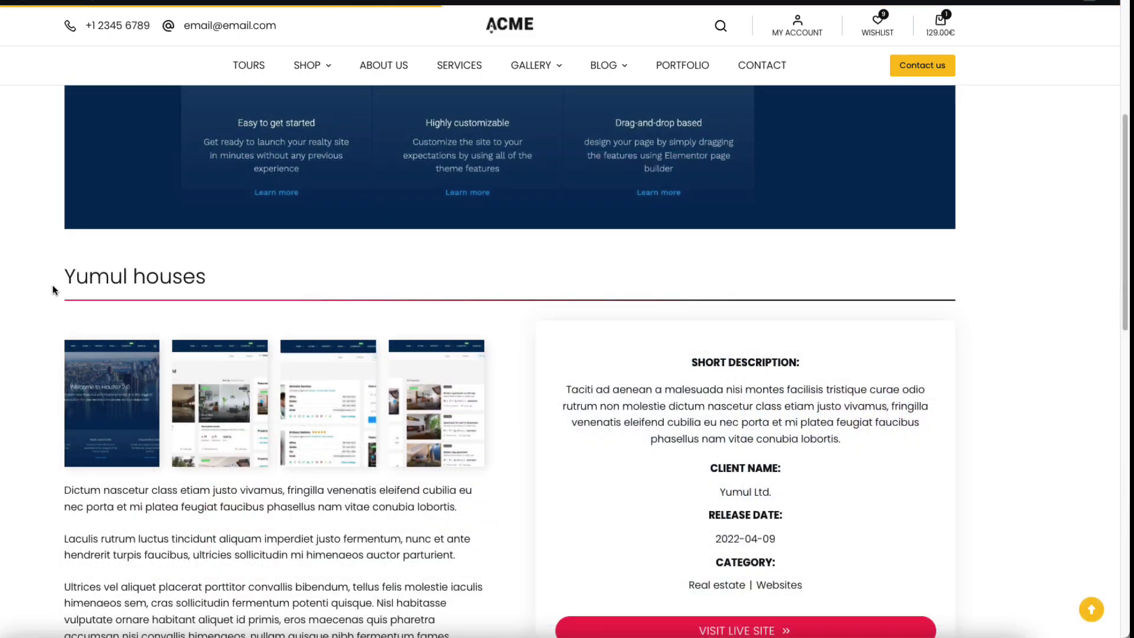
{"action": "scroll", "coordinate": [610, 335], "scroll_direction": "down", "scroll_amount": 7}
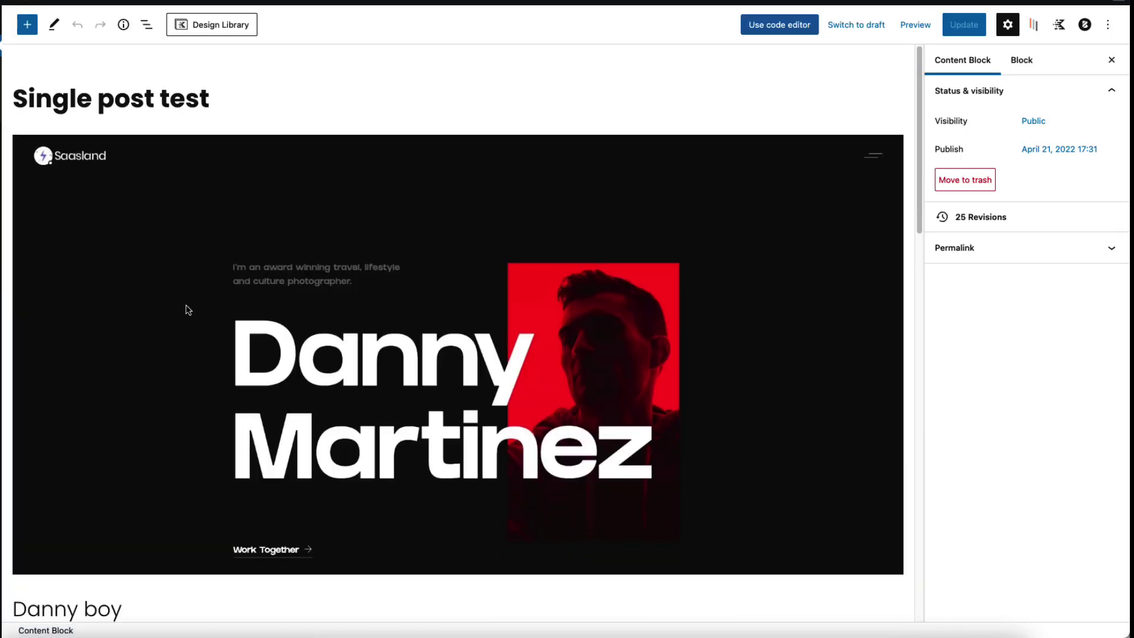
- Select the Post Title block in the Single post test template and examine its advanced settings
{"action": "scroll", "coordinate": [185, 308], "scroll_direction": "down", "scroll_amount": 6}
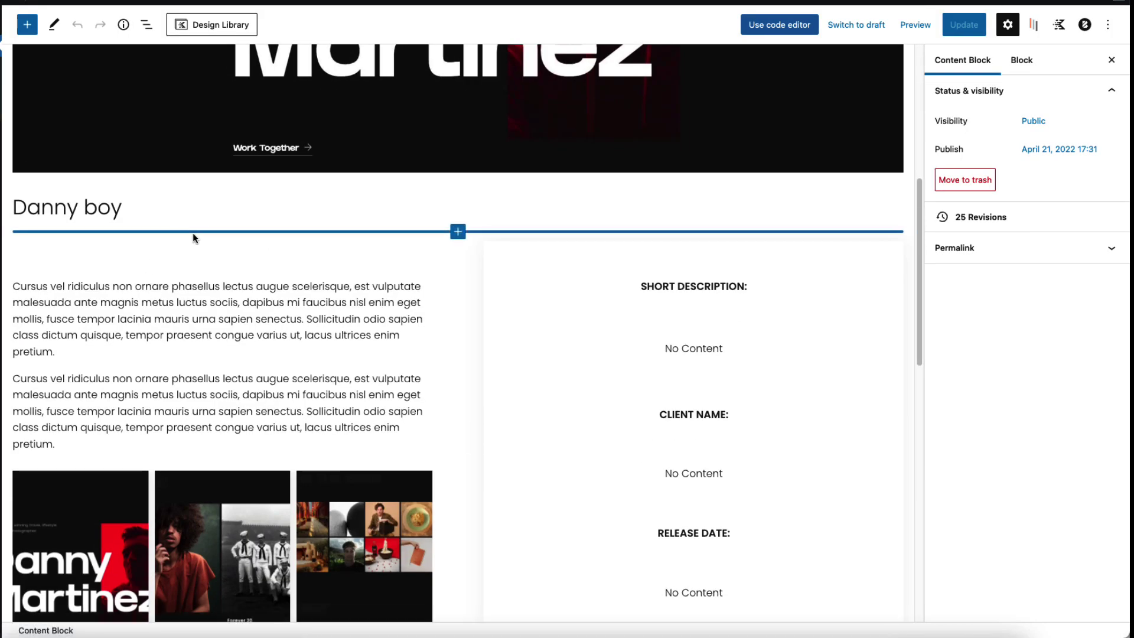
{"action": "left_click", "coordinate": [113, 201]}
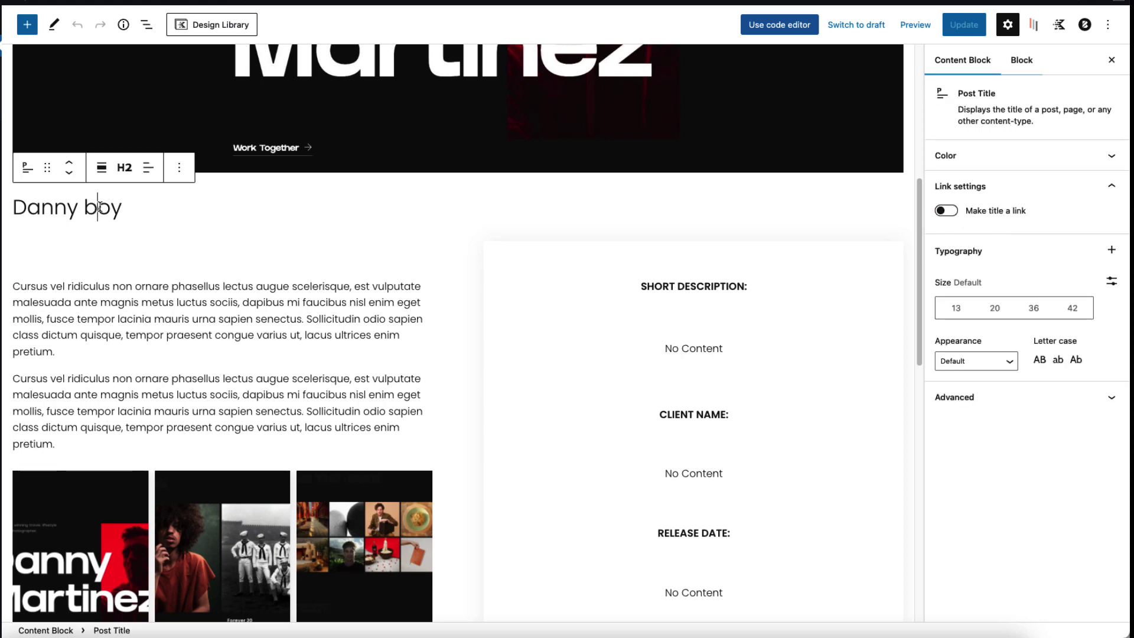
{"action": "left_click", "coordinate": [1063, 403]}
{"action": "left_click_drag", "start_coordinate": [1012, 443], "coordinate": [939, 442]}
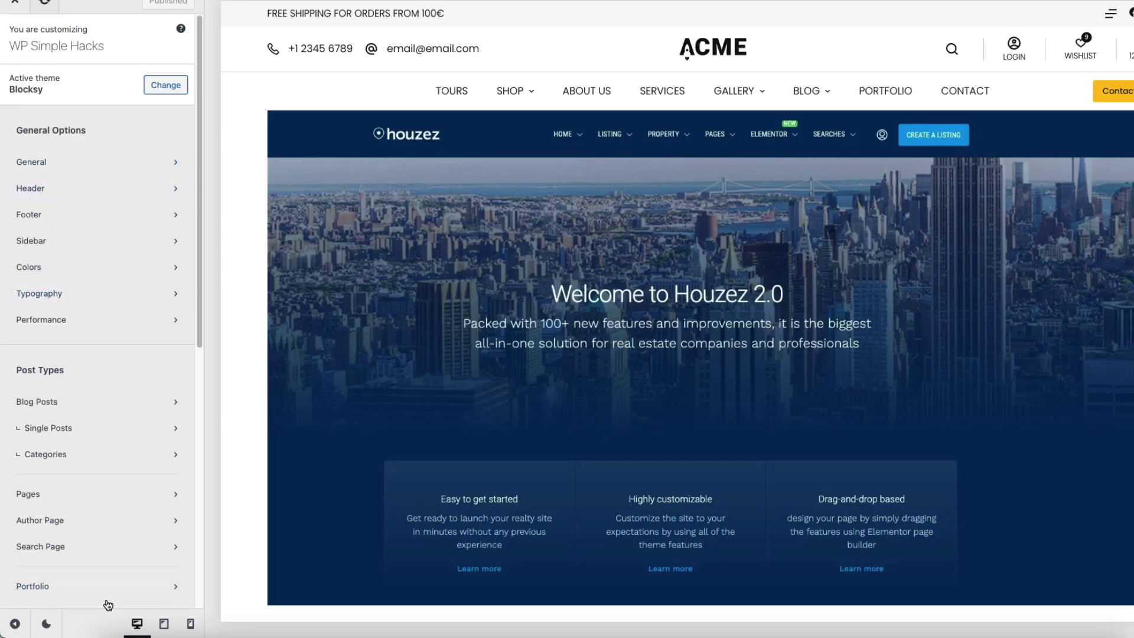
- Open the site's Additional CSS and examine the h2.related-projects rule's bottom padding, bottom border and gradient border colours
{"action": "scroll", "coordinate": [108, 591], "scroll_direction": "down", "scroll_amount": 7}
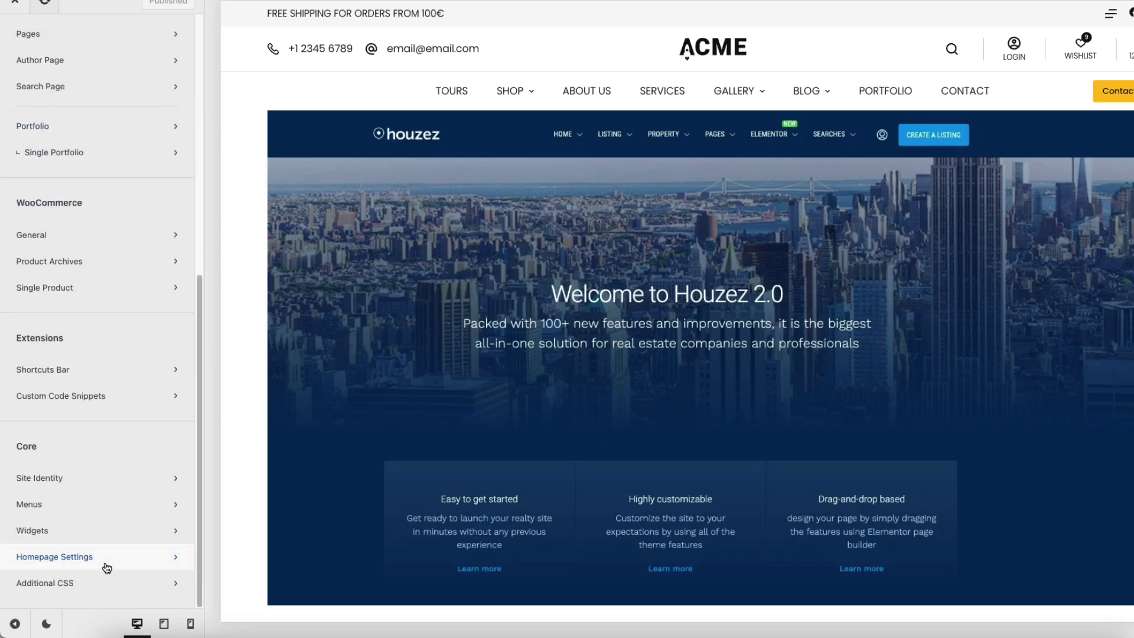
{"action": "left_click", "coordinate": [97, 584]}
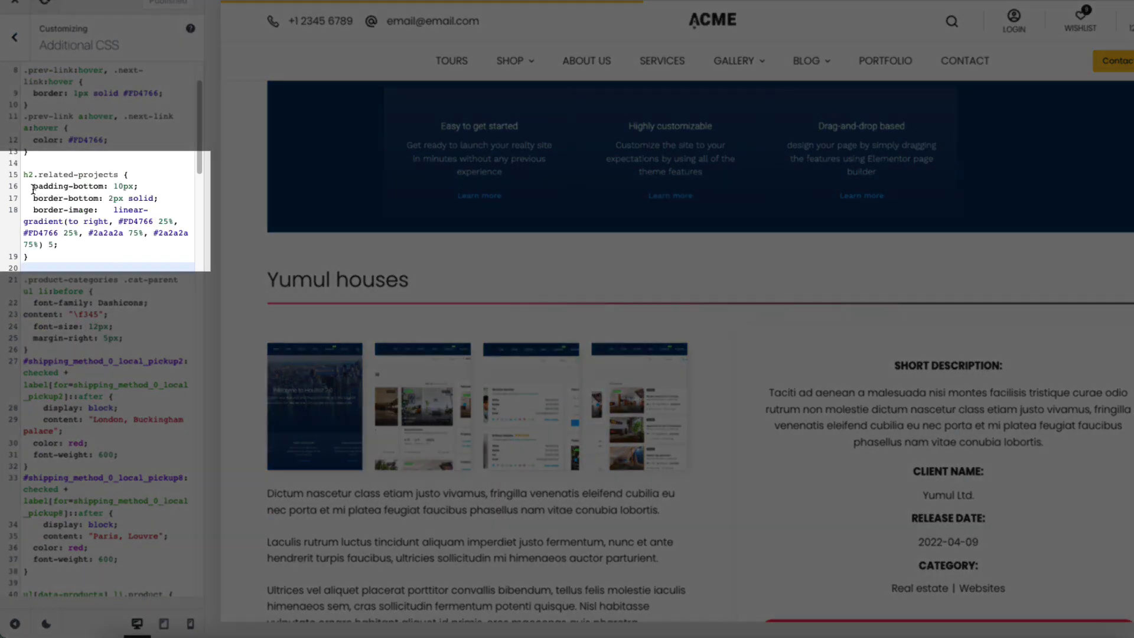
{"action": "left_click_drag", "start_coordinate": [33, 186], "coordinate": [159, 186]}
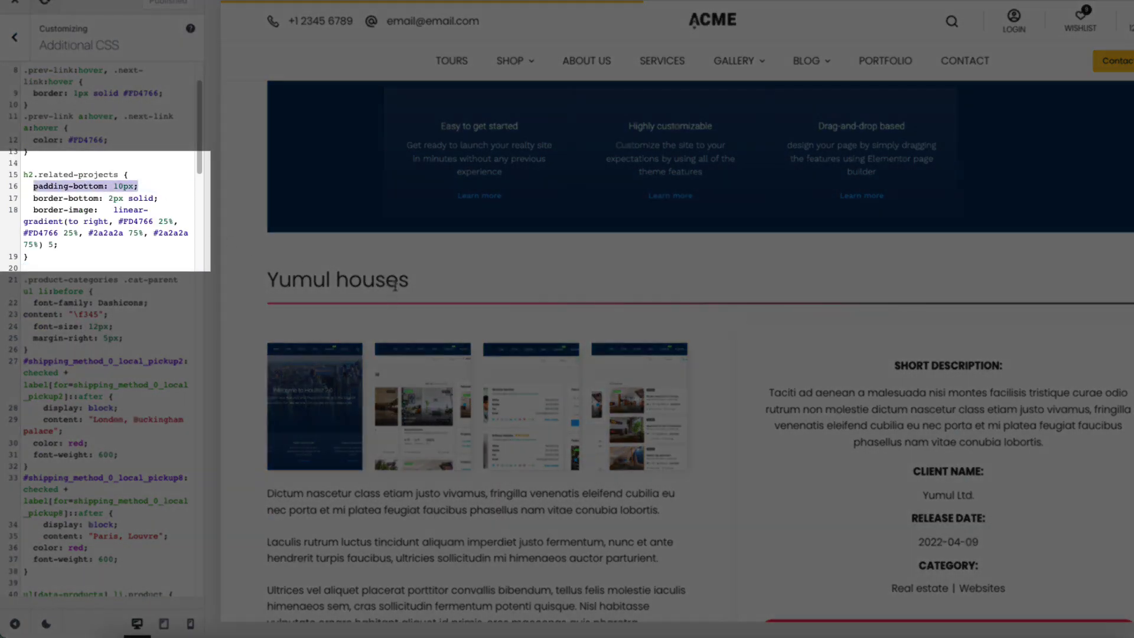
{"action": "left_click_drag", "start_coordinate": [37, 199], "coordinate": [164, 199]}
{"action": "scroll", "coordinate": [52, 210], "scroll_direction": "down", "scroll_amount": 1}
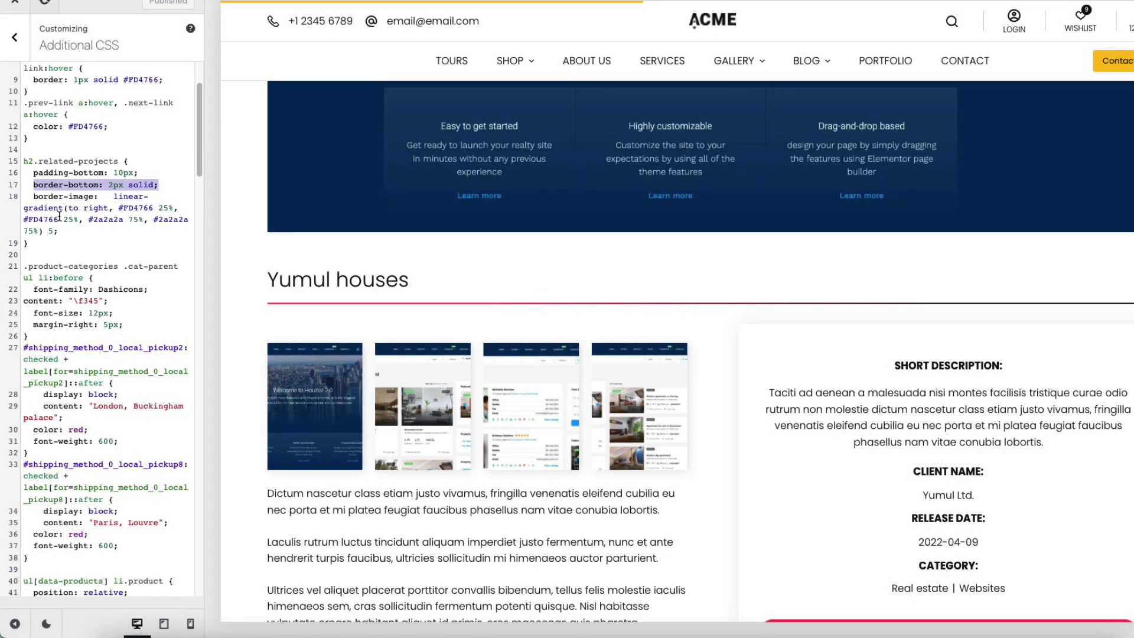
{"action": "left_click", "coordinate": [126, 206]}
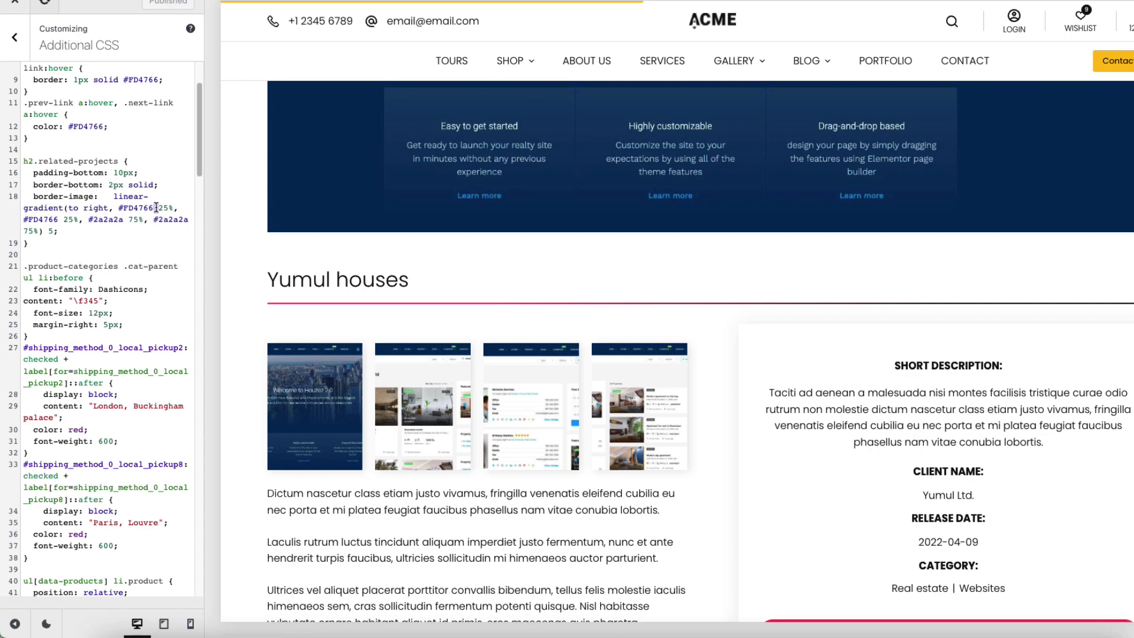
{"action": "left_click_drag", "start_coordinate": [157, 208], "coordinate": [119, 210]}
- Check the project links and Related projects divider in the customizer preview, and close the customizer
{"action": "scroll", "coordinate": [540, 235], "scroll_direction": "down", "scroll_amount": 8}
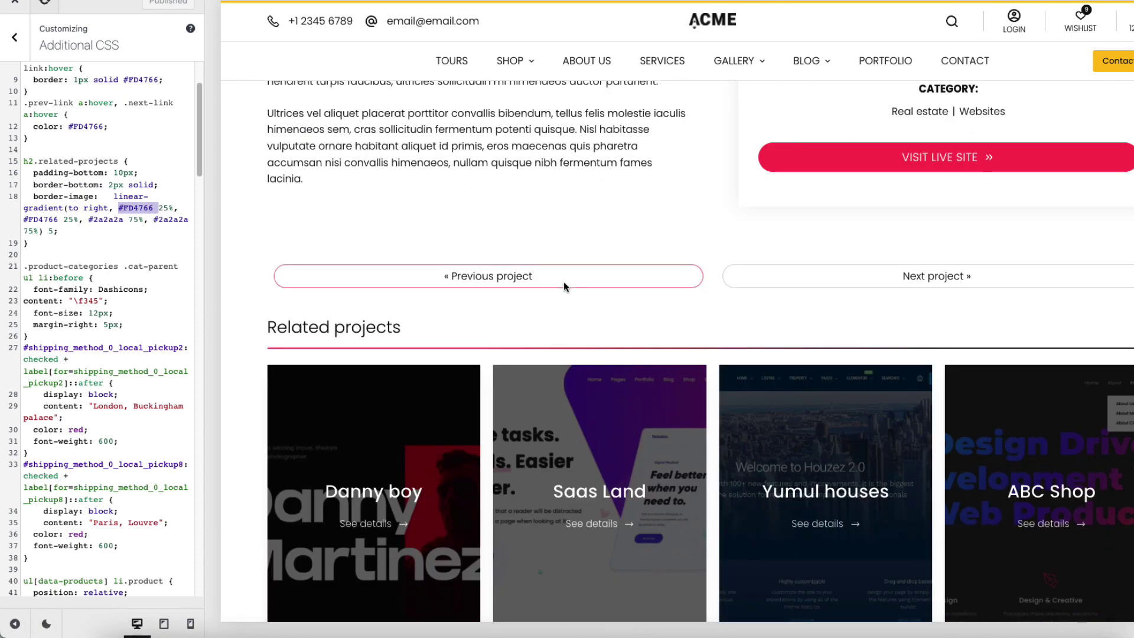
{"action": "left_click", "coordinate": [561, 283]}
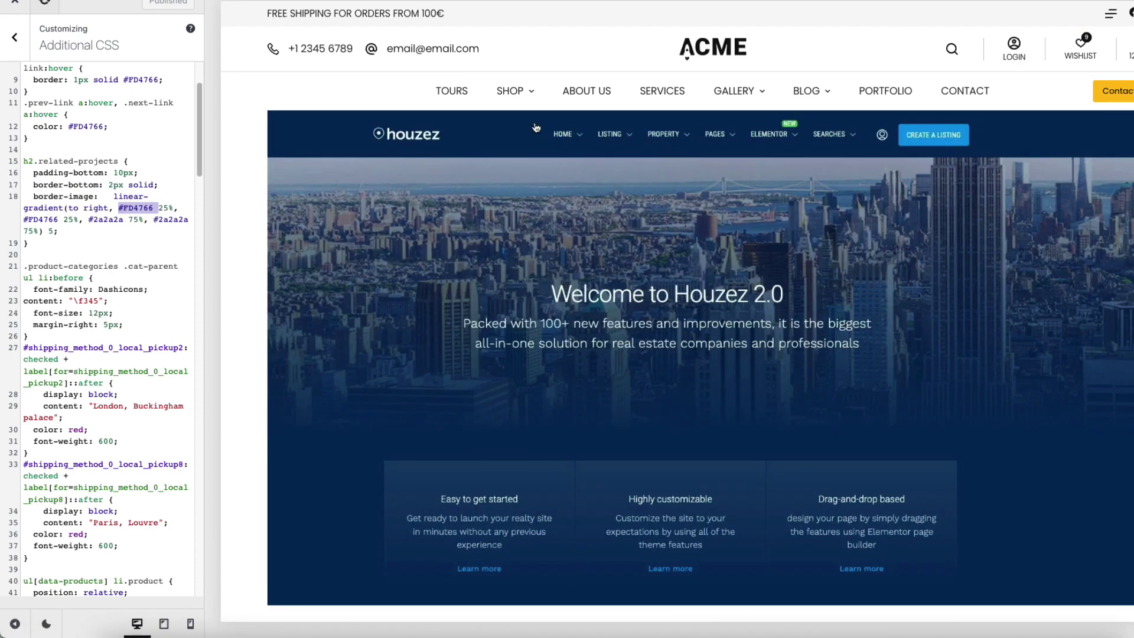
{"action": "left_click", "coordinate": [18, 3]}
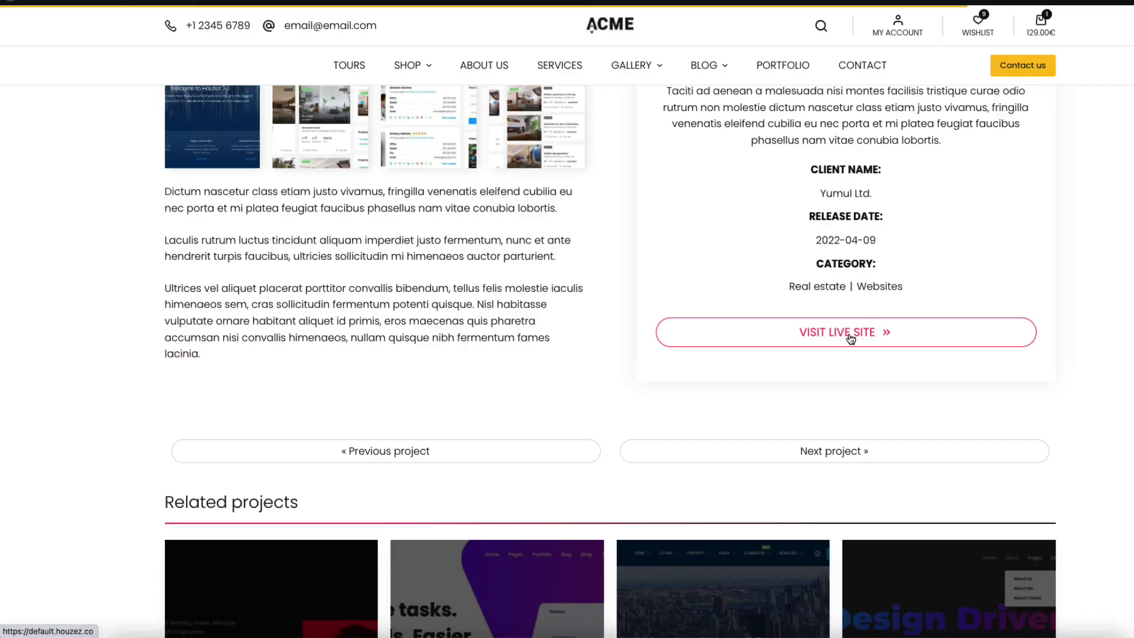
- Test the Visit live site link on the Yumul houses page and look over the project's content and details
{"action": "left_click", "coordinate": [848, 331]}
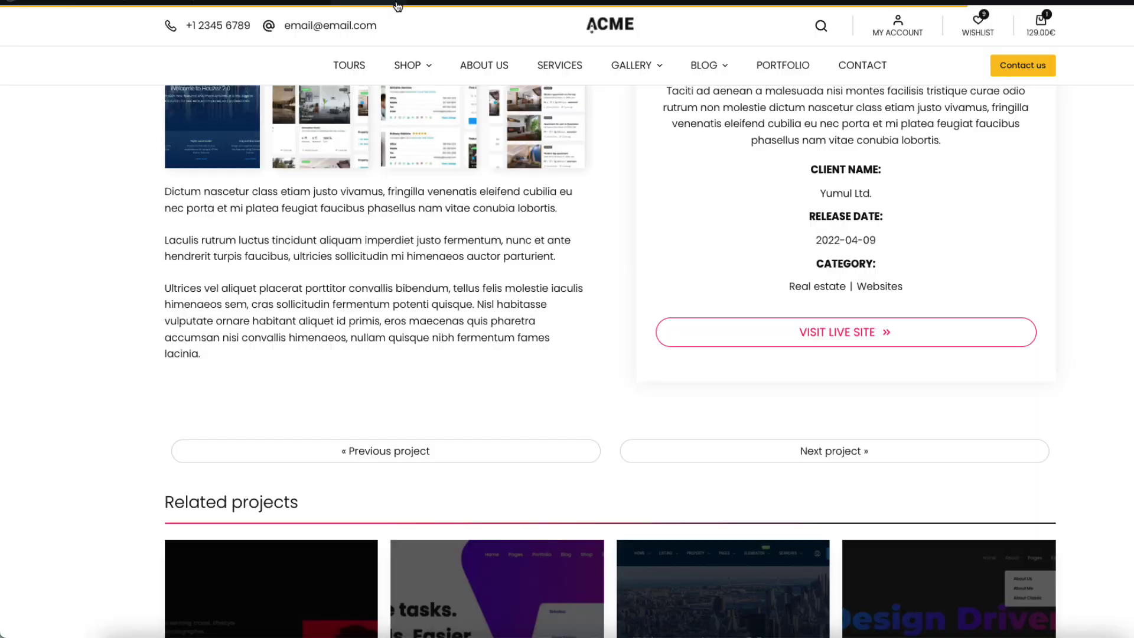
{"action": "scroll", "coordinate": [1022, 281], "scroll_direction": "up", "scroll_amount": 4}
{"action": "scroll", "coordinate": [1022, 281], "scroll_direction": "down", "scroll_amount": 3}
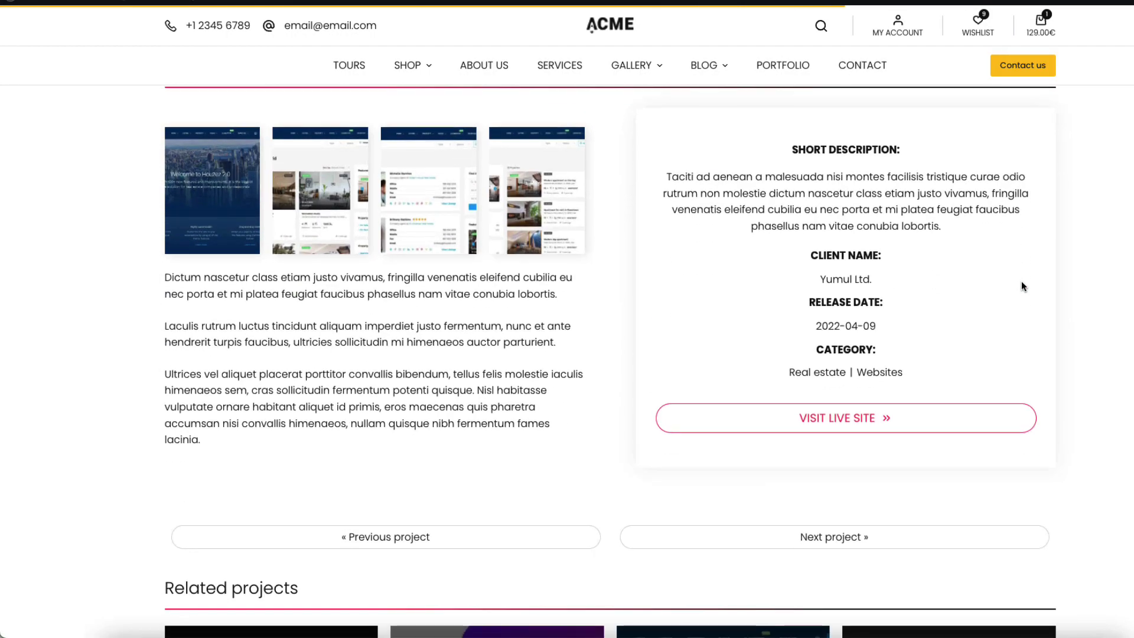